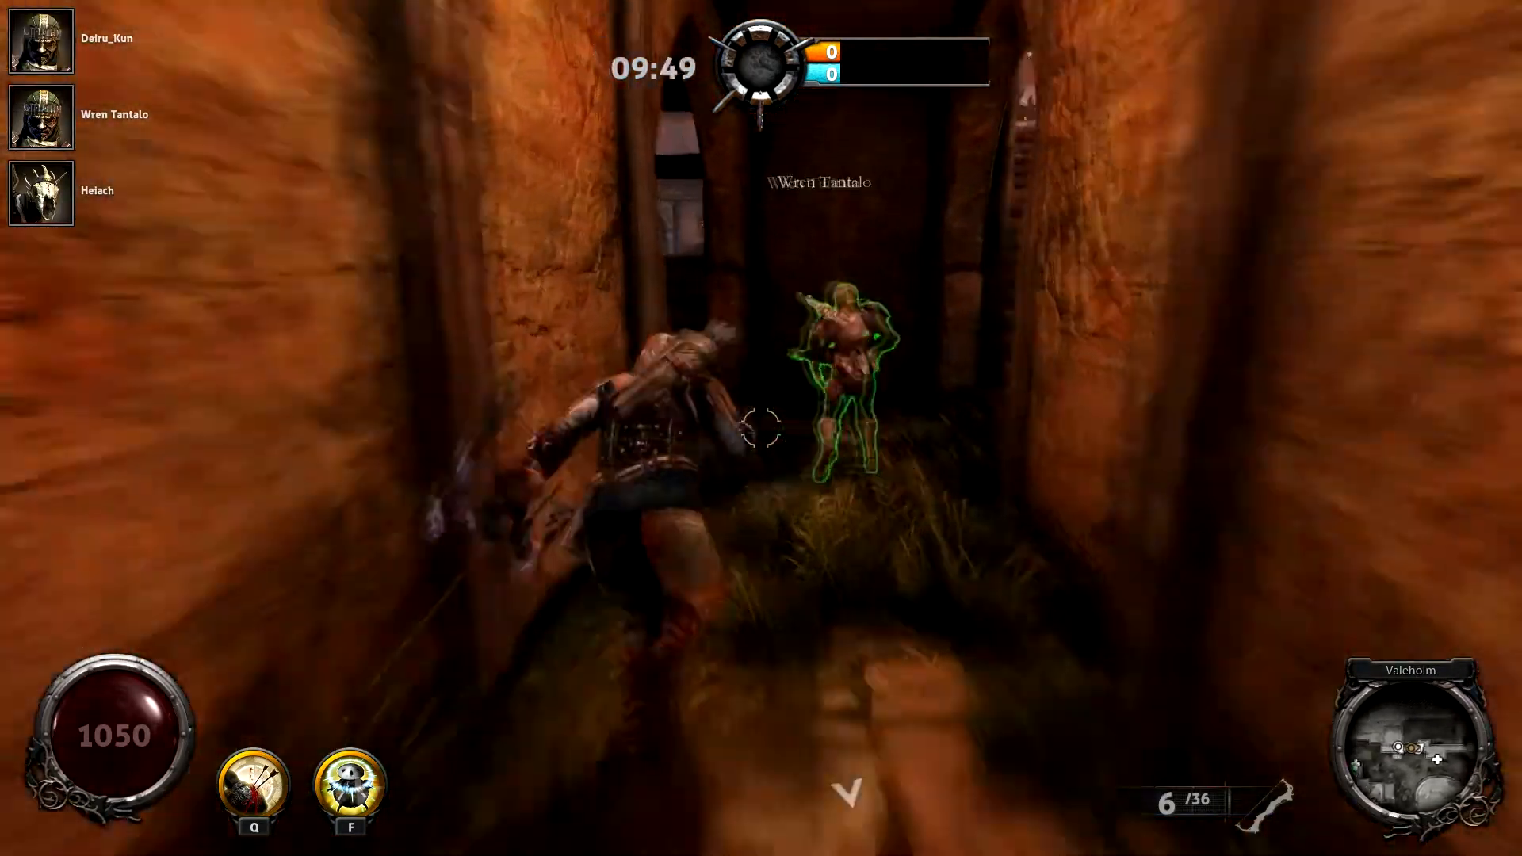
{"action": "key", "text": "w"}
{"action": "key", "text": "w"}
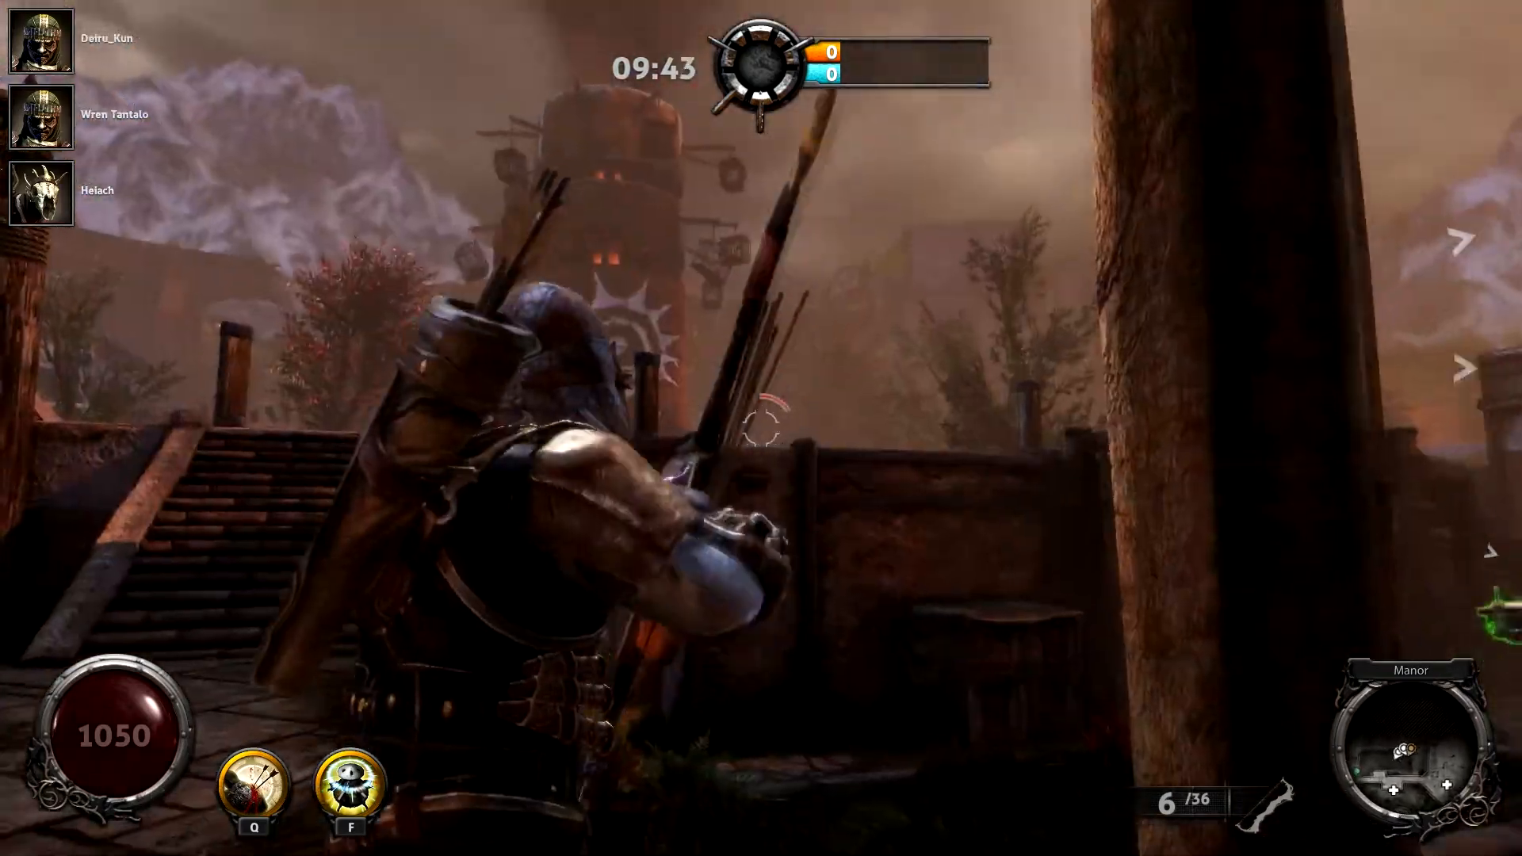
{"action": "left_click", "coordinate": [761, 428]}
{"action": "right_click", "coordinate": [761, 428]}
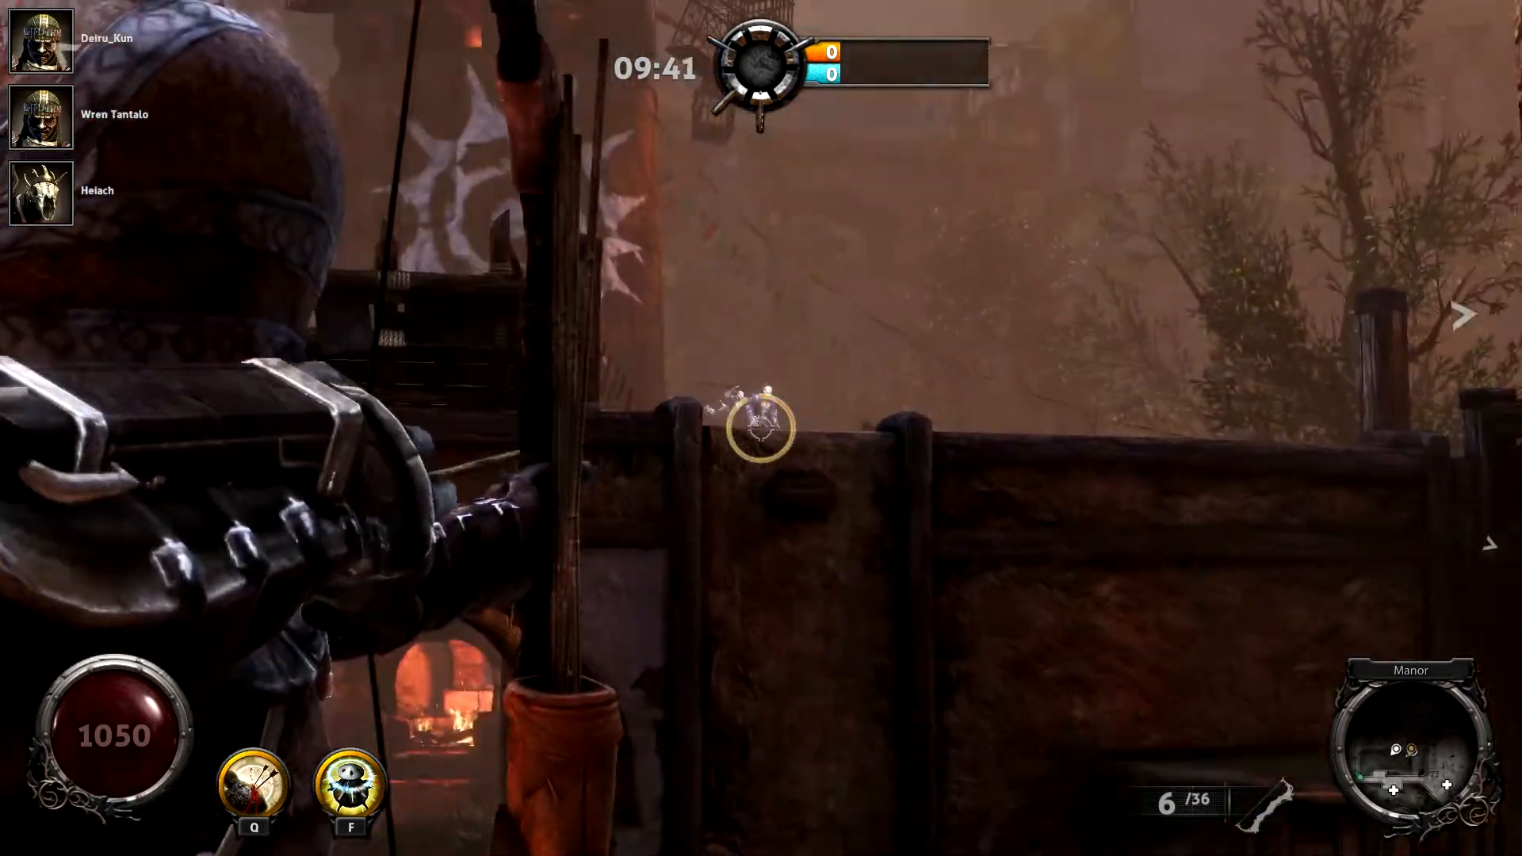
{"action": "left_click", "coordinate": [761, 428]}
{"action": "key", "text": "q"}
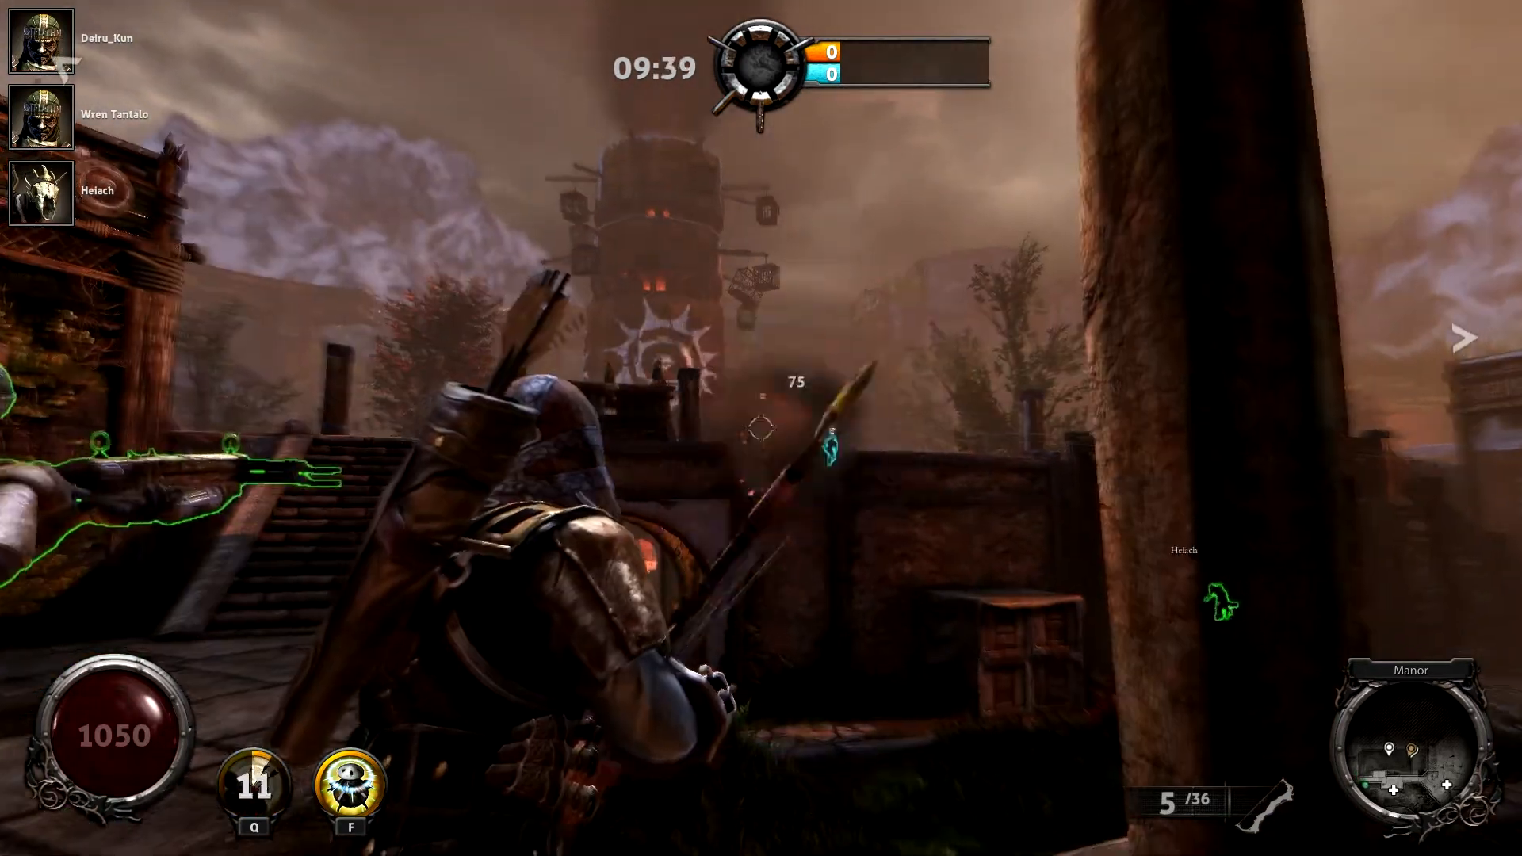
{"action": "left_click", "coordinate": [761, 428]}
{"action": "right_click", "coordinate": [761, 428]}
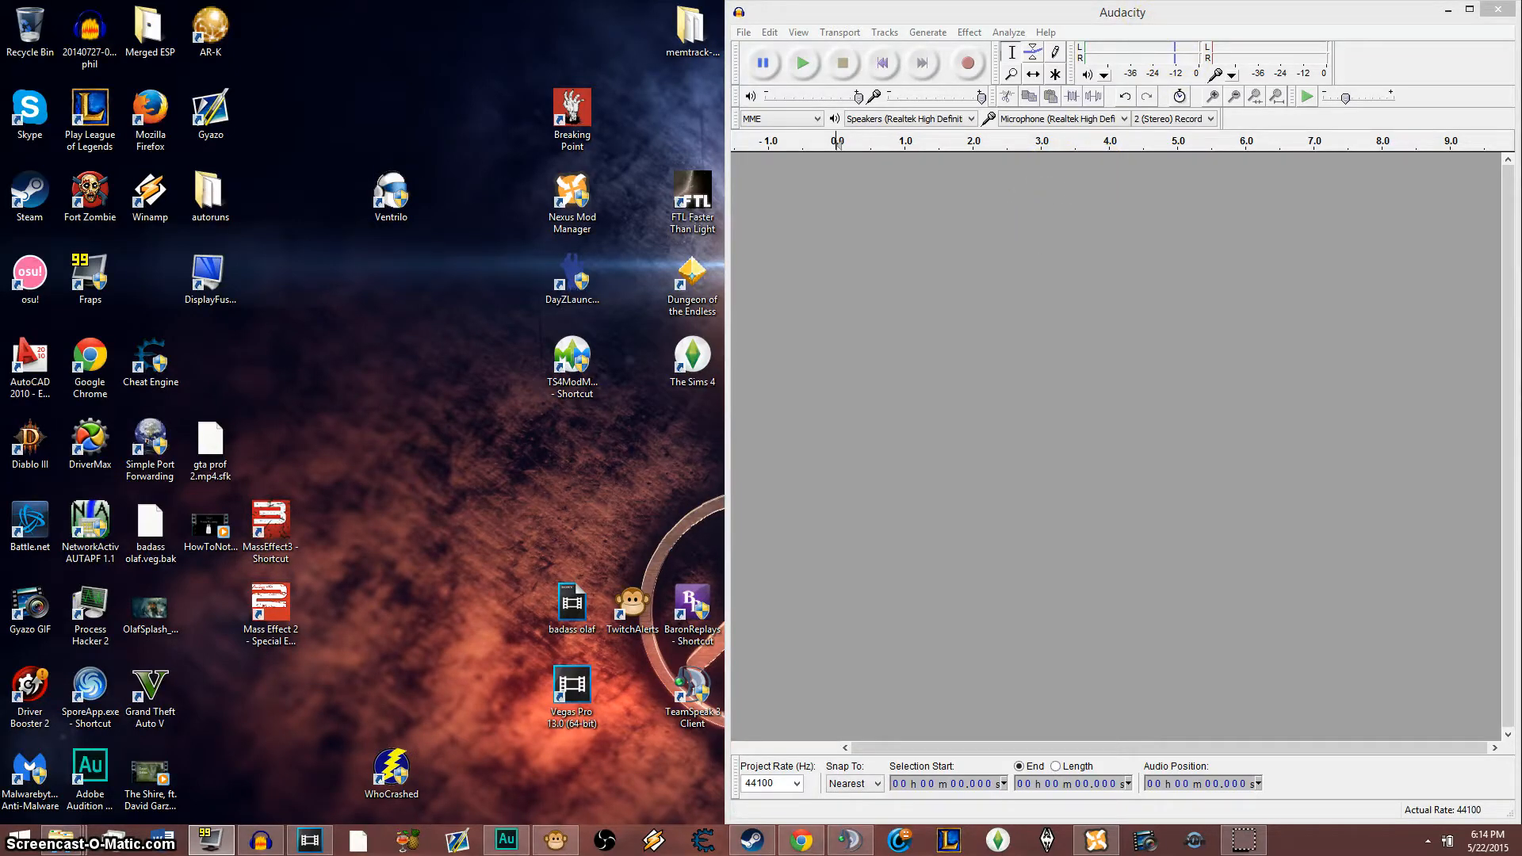
{"action": "mouse_move", "coordinate": [1150, 12]}
{"action": "left_mouse_down"}
{"action": "mouse_move", "coordinate": [1149, 228]}
{"action": "mouse_move", "coordinate": [1150, 12]}
{"action": "left_mouse_up"}
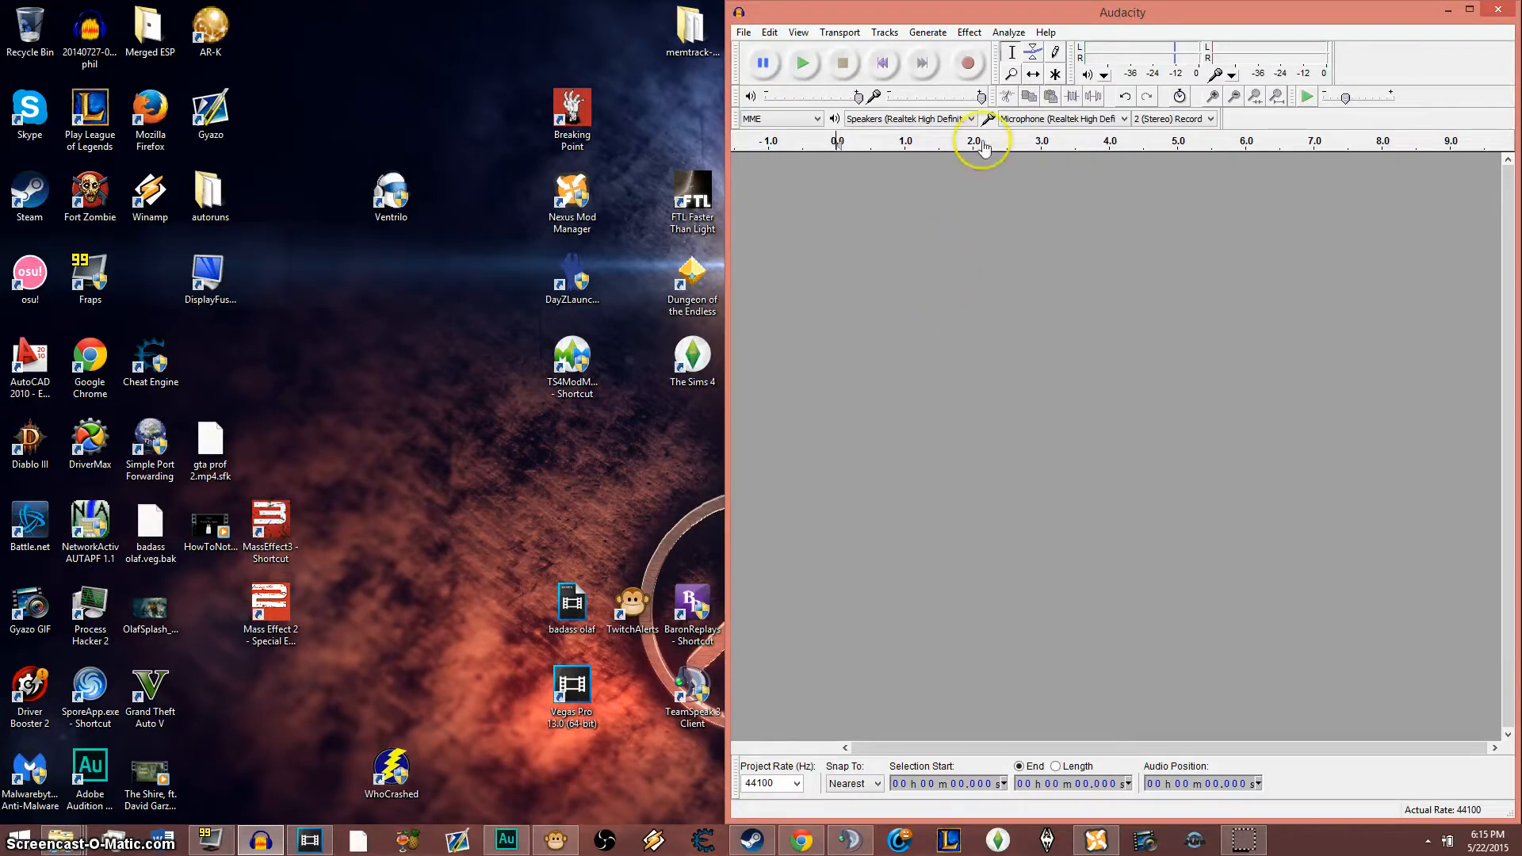
{"action": "left_click", "coordinate": [969, 32]}
{"action": "mouse_move", "coordinate": [866, 22]}
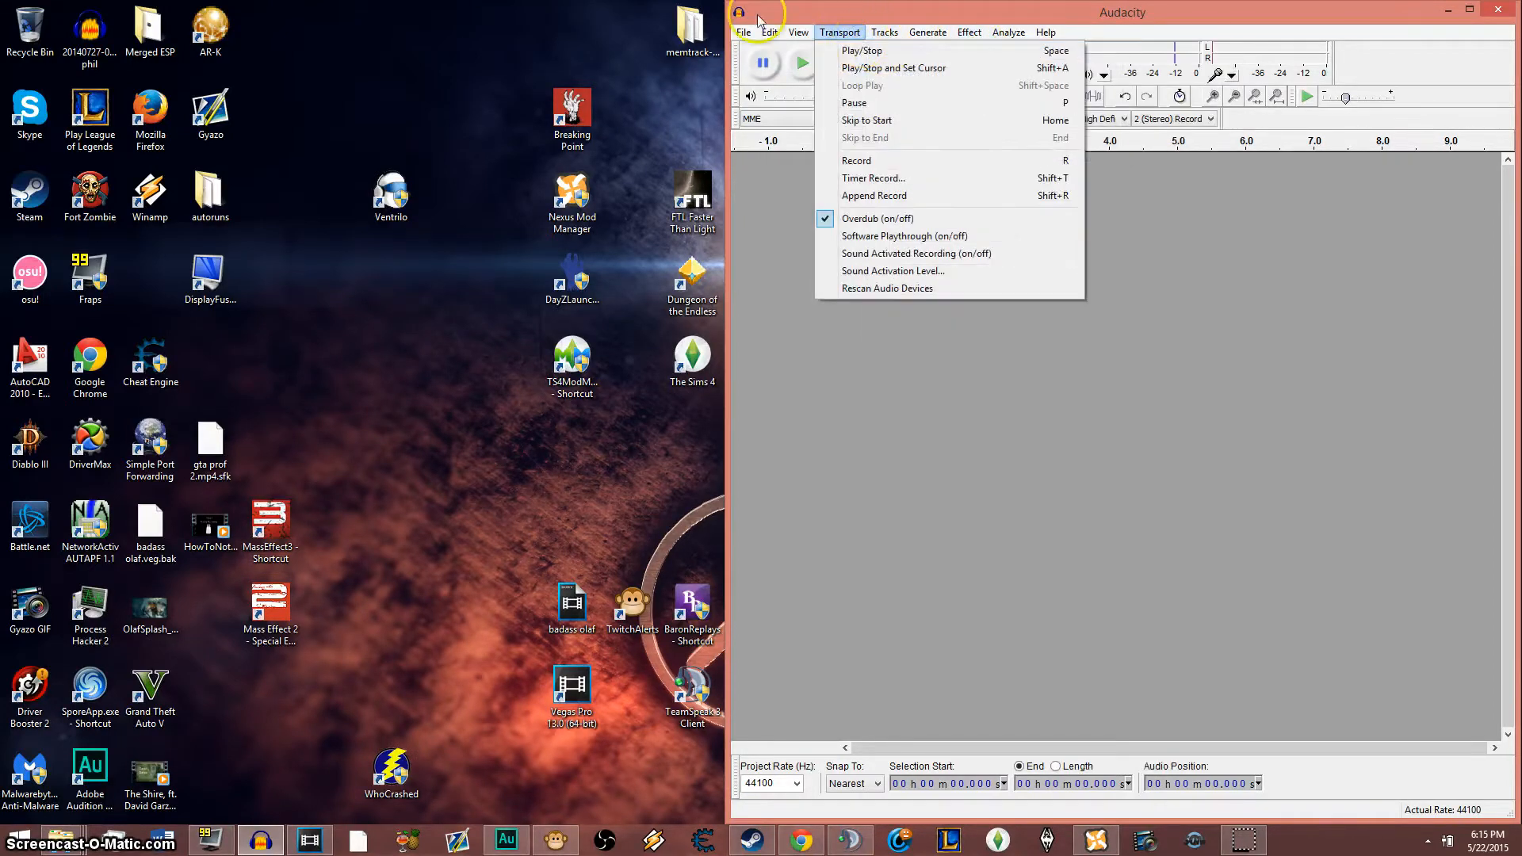
{"action": "left_click", "coordinate": [1306, 433]}
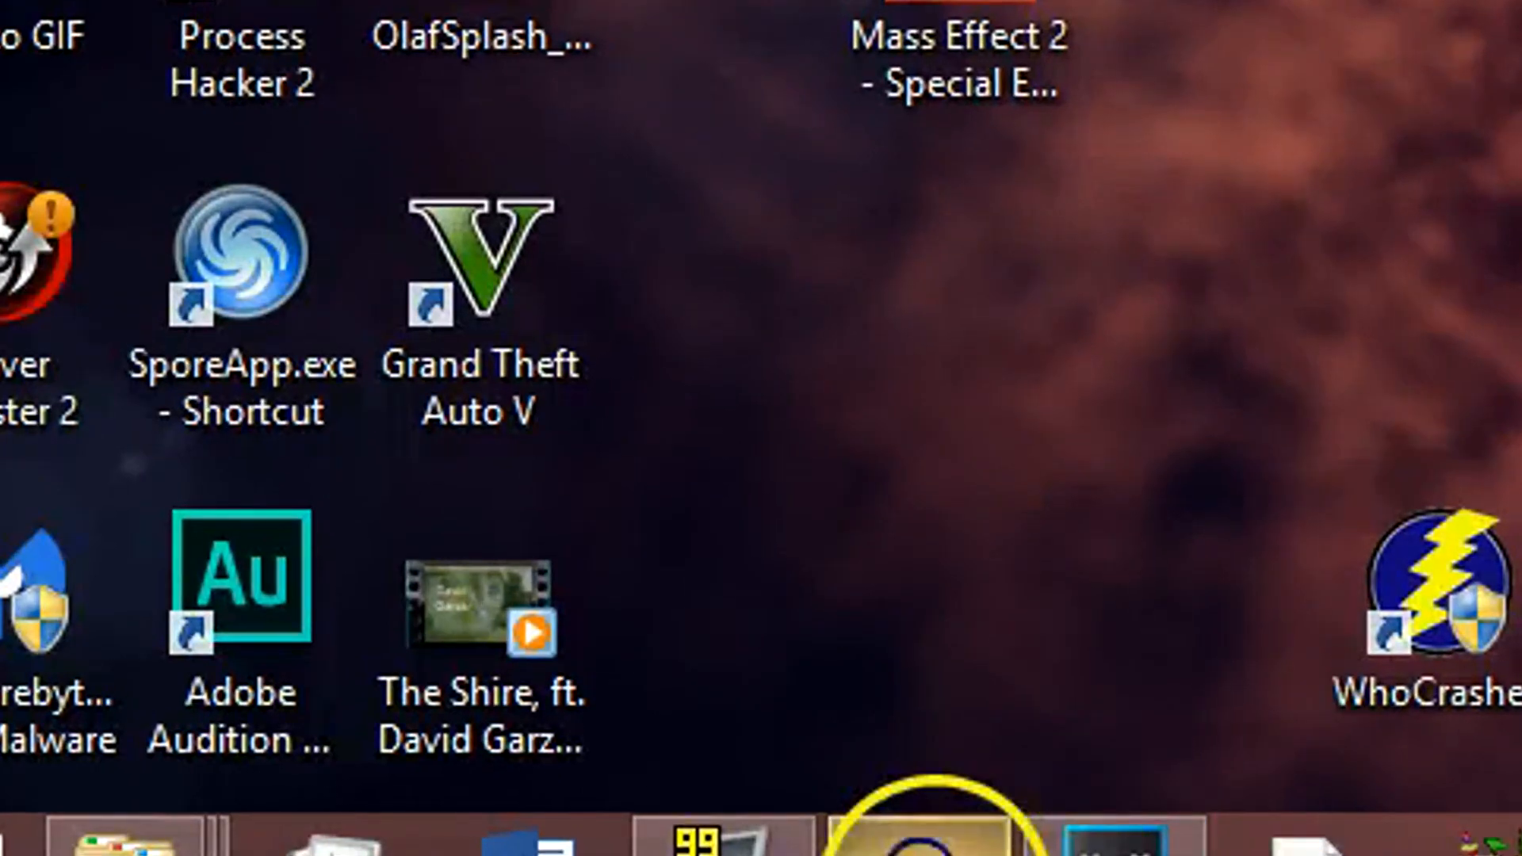
{"action": "right_click", "coordinate": [928, 842]}
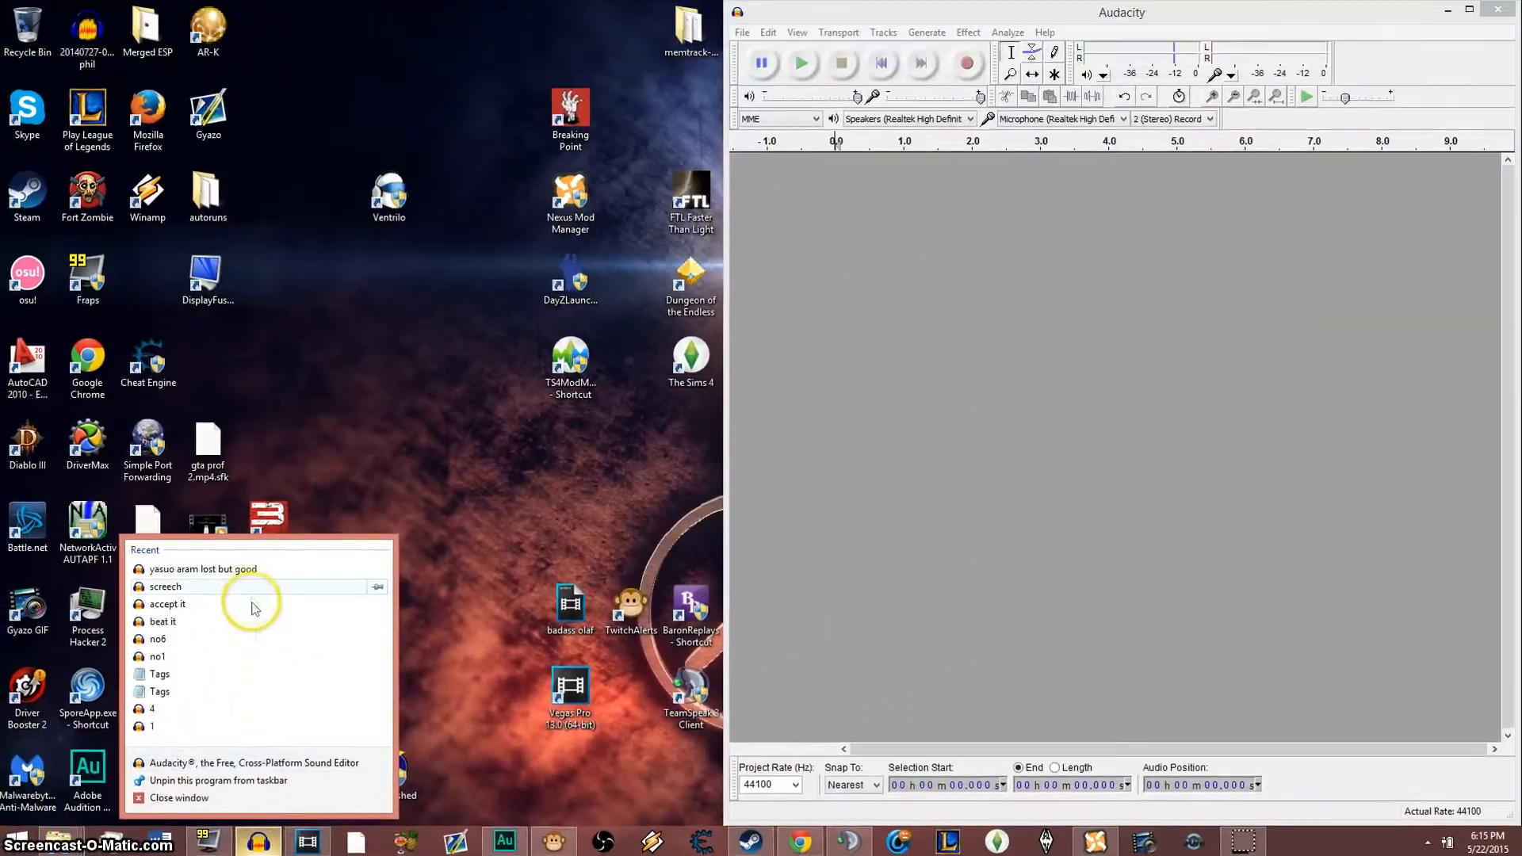
{"action": "left_click", "coordinate": [829, 442]}
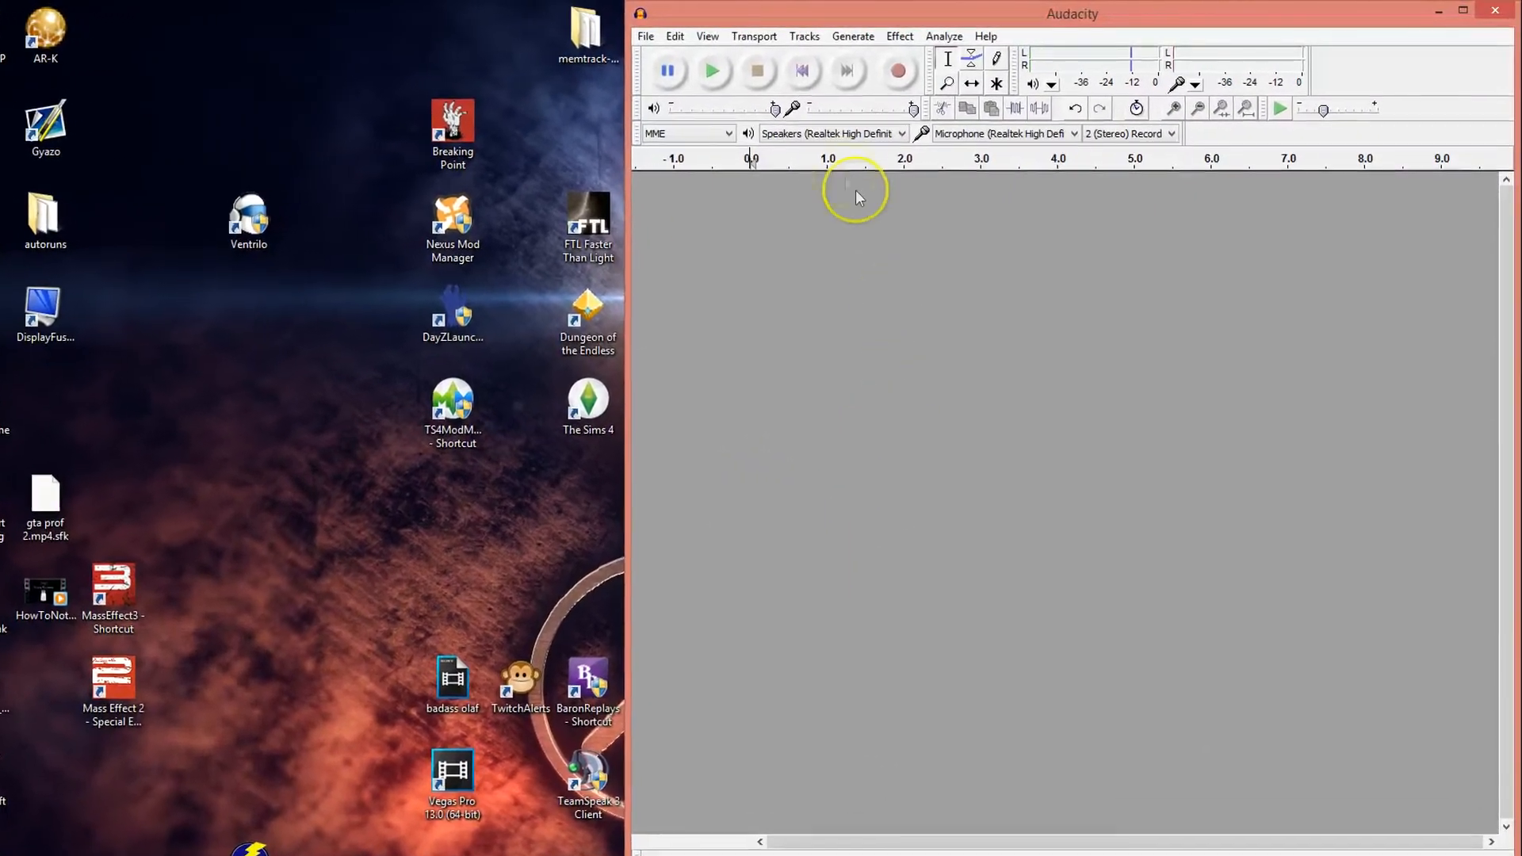
- Set the audio host to MME, the playback device to the Realtek speakers and the recording device to the Realtek microphone
{"action": "left_click", "coordinate": [721, 131]}
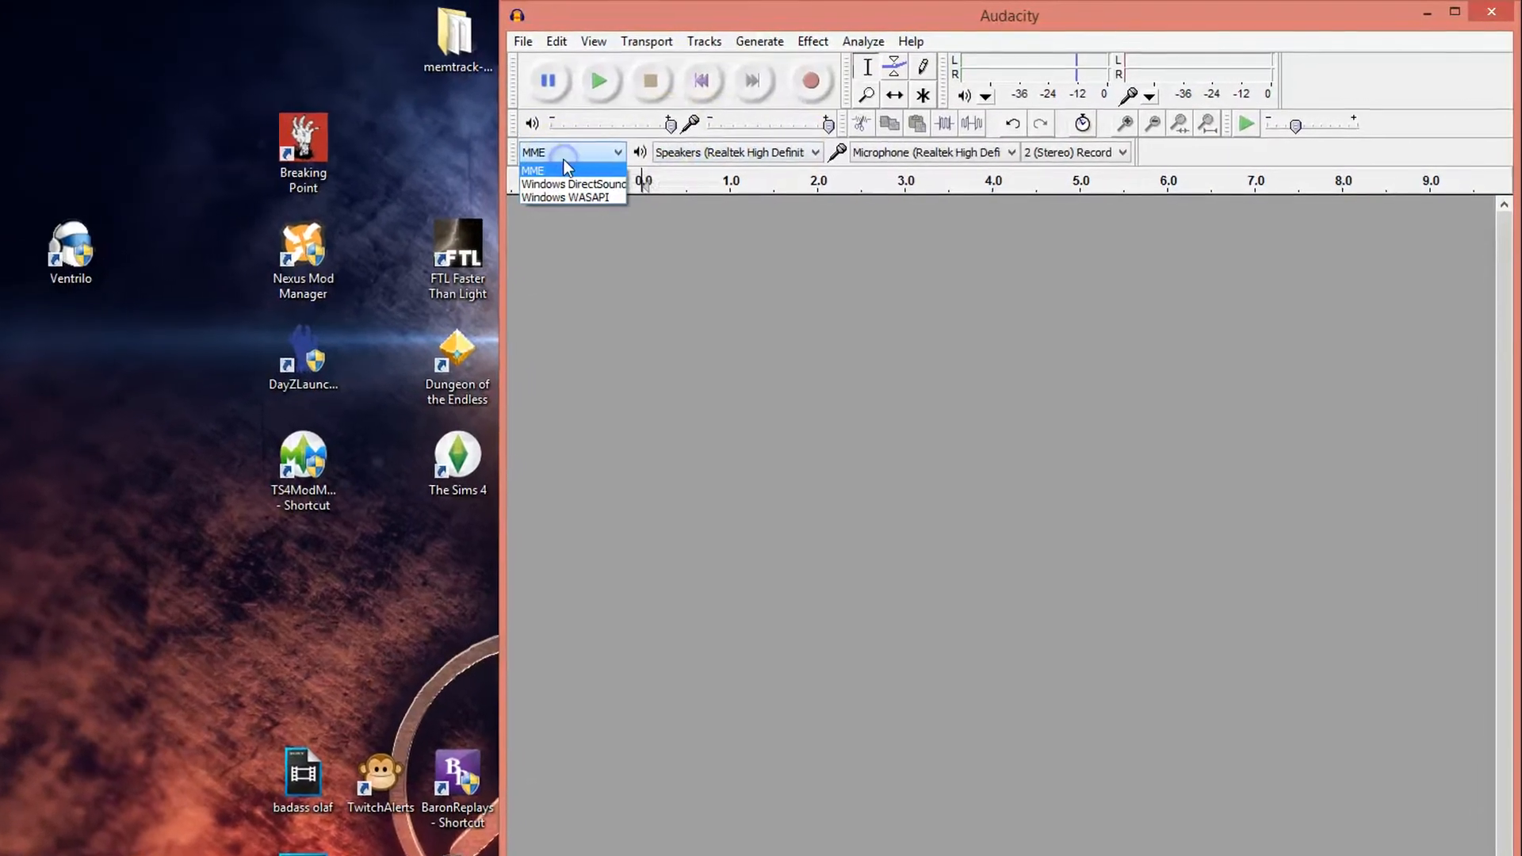
{"action": "left_click", "coordinate": [565, 159]}
{"action": "left_click", "coordinate": [753, 152]}
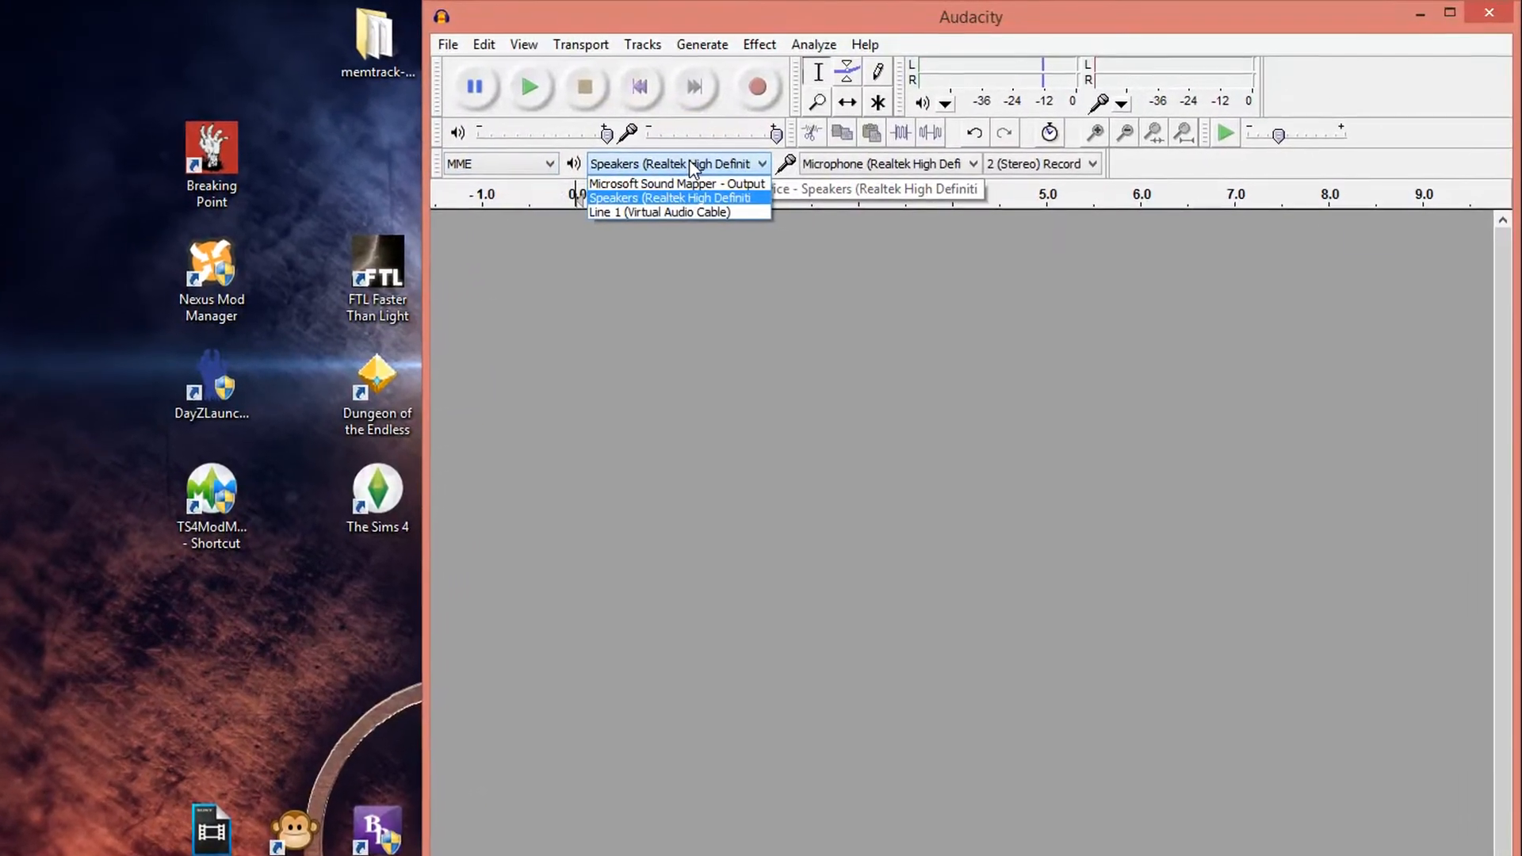
{"action": "left_click", "coordinate": [693, 164]}
{"action": "left_click", "coordinate": [695, 164]}
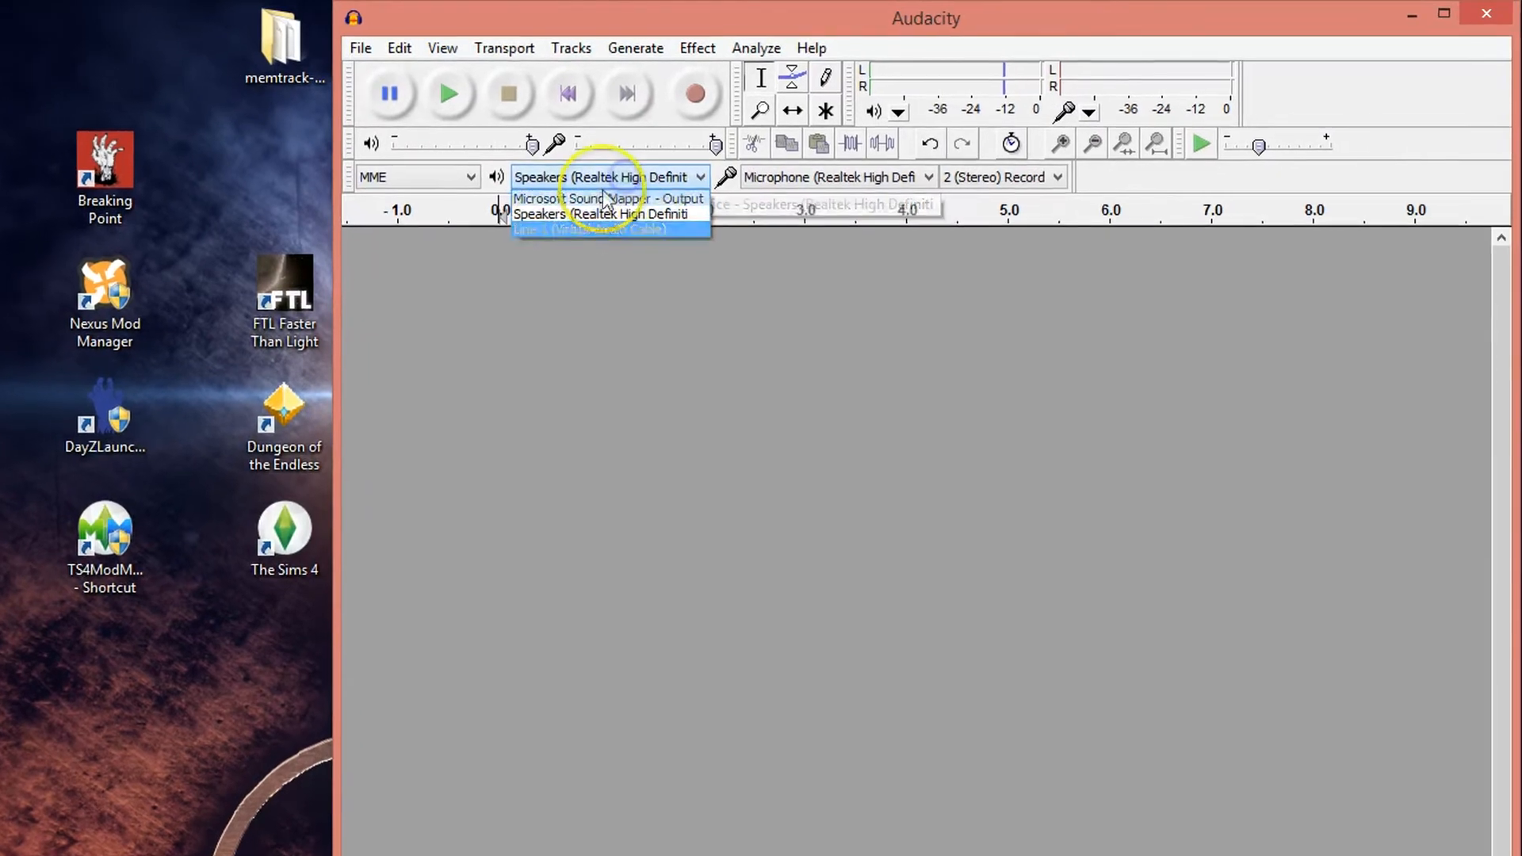
{"action": "left_click", "coordinate": [531, 214]}
{"action": "left_click", "coordinate": [878, 177]}
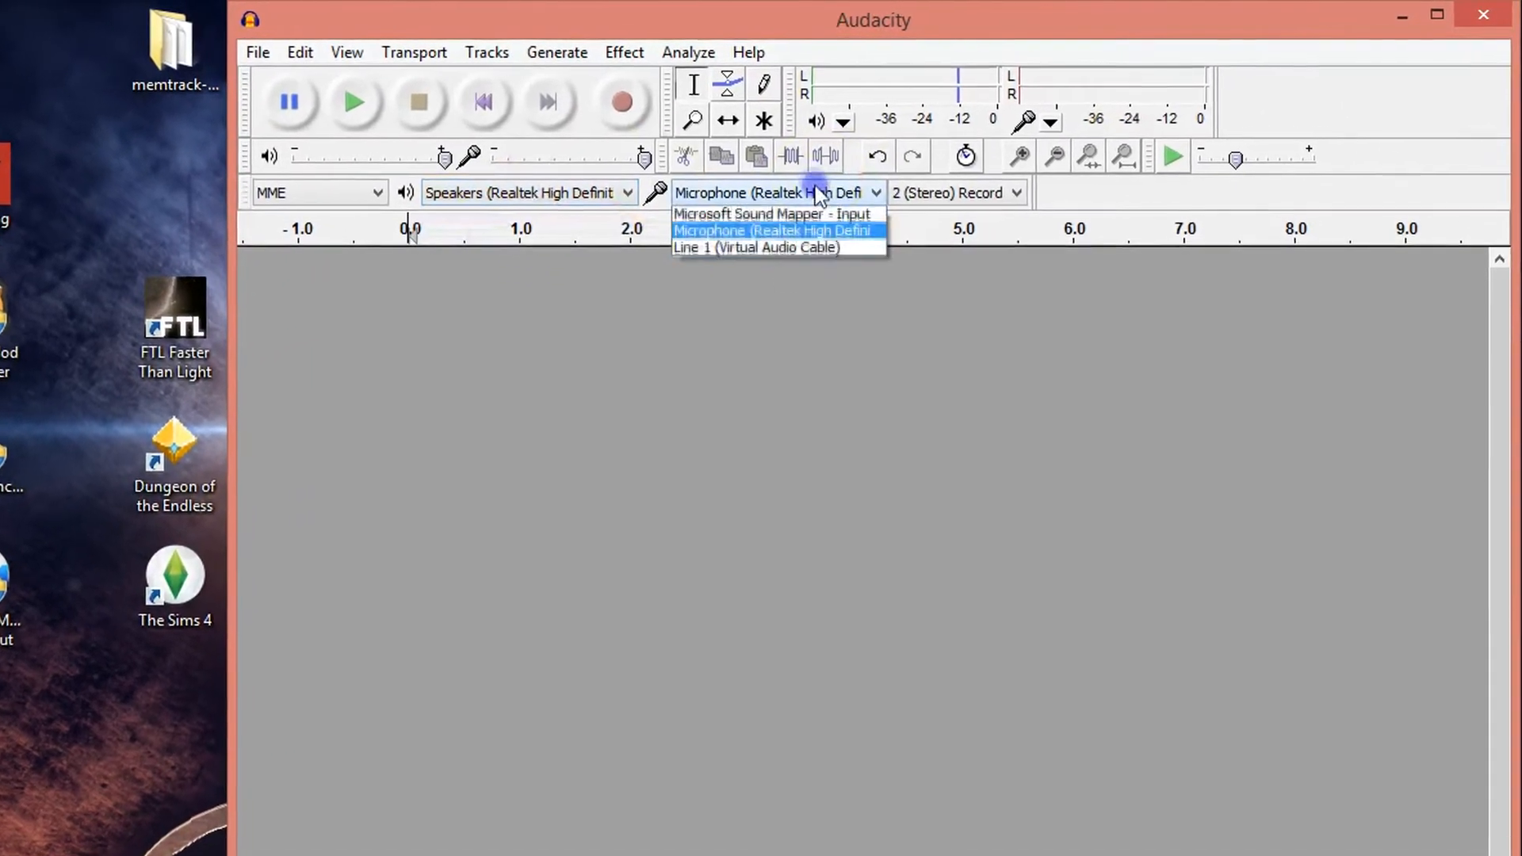
{"action": "left_click", "coordinate": [714, 230]}
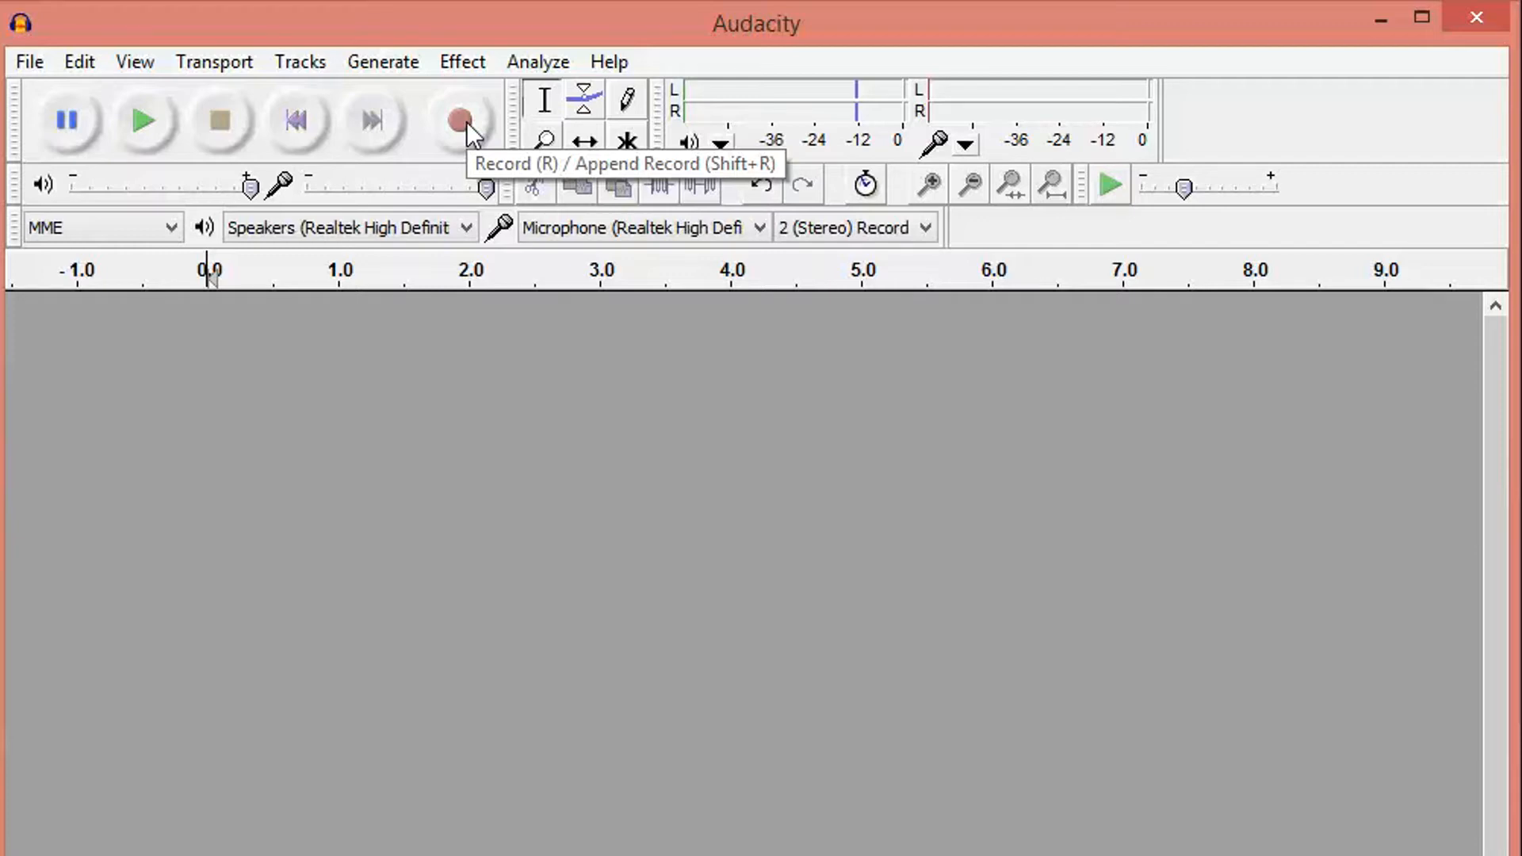
- Record a voice sample about 9 seconds long with trailing silence, and play it back
{"action": "left_click", "coordinate": [462, 121]}
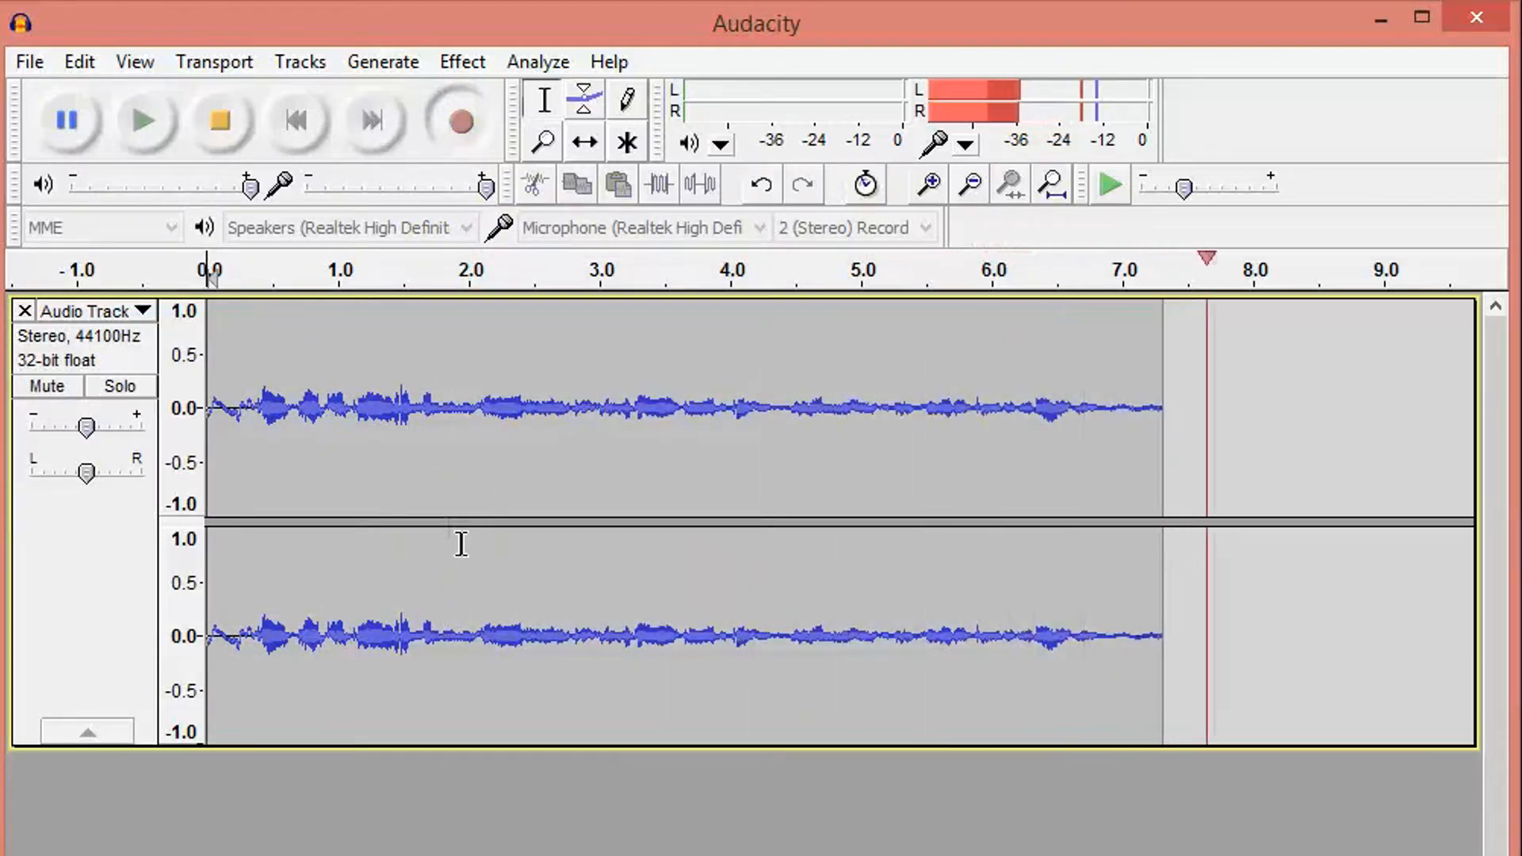
{"action": "left_click", "coordinate": [221, 116]}
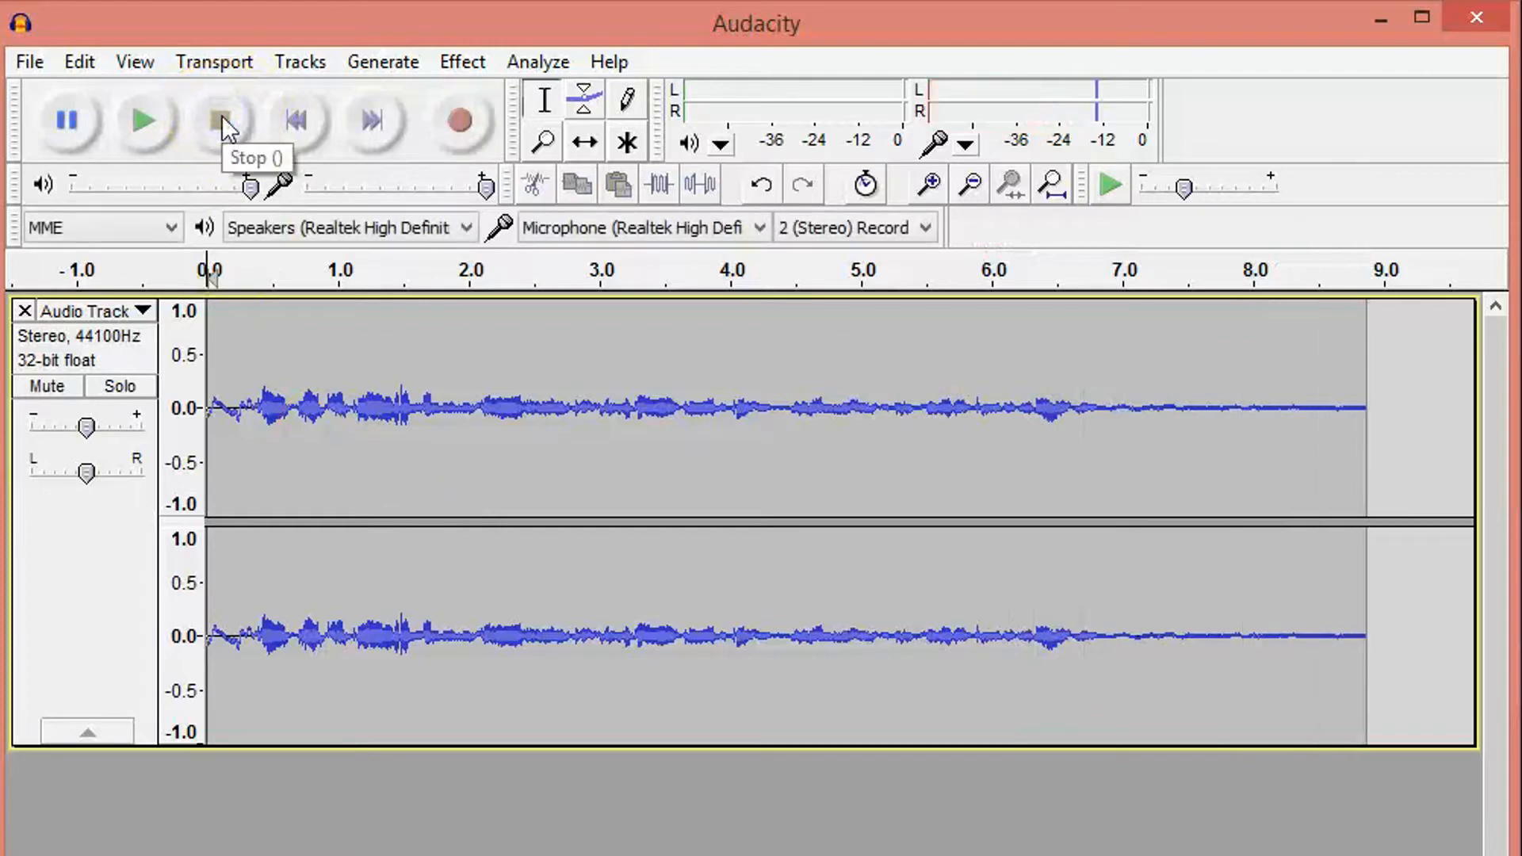
{"action": "left_click", "coordinate": [131, 123]}
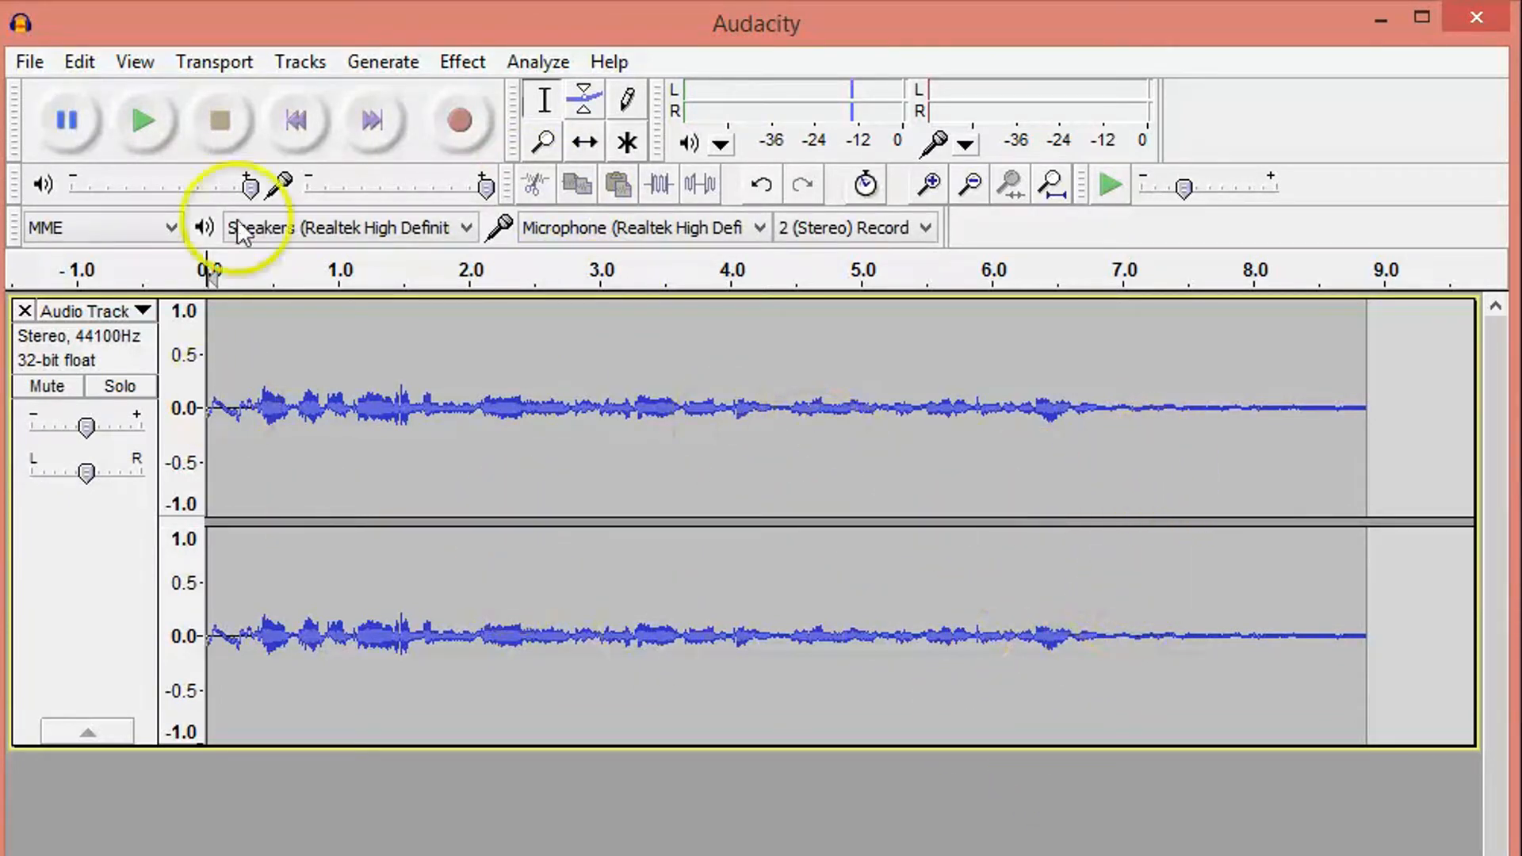
{"action": "left_click", "coordinate": [141, 123]}
{"action": "left_click", "coordinate": [222, 127]}
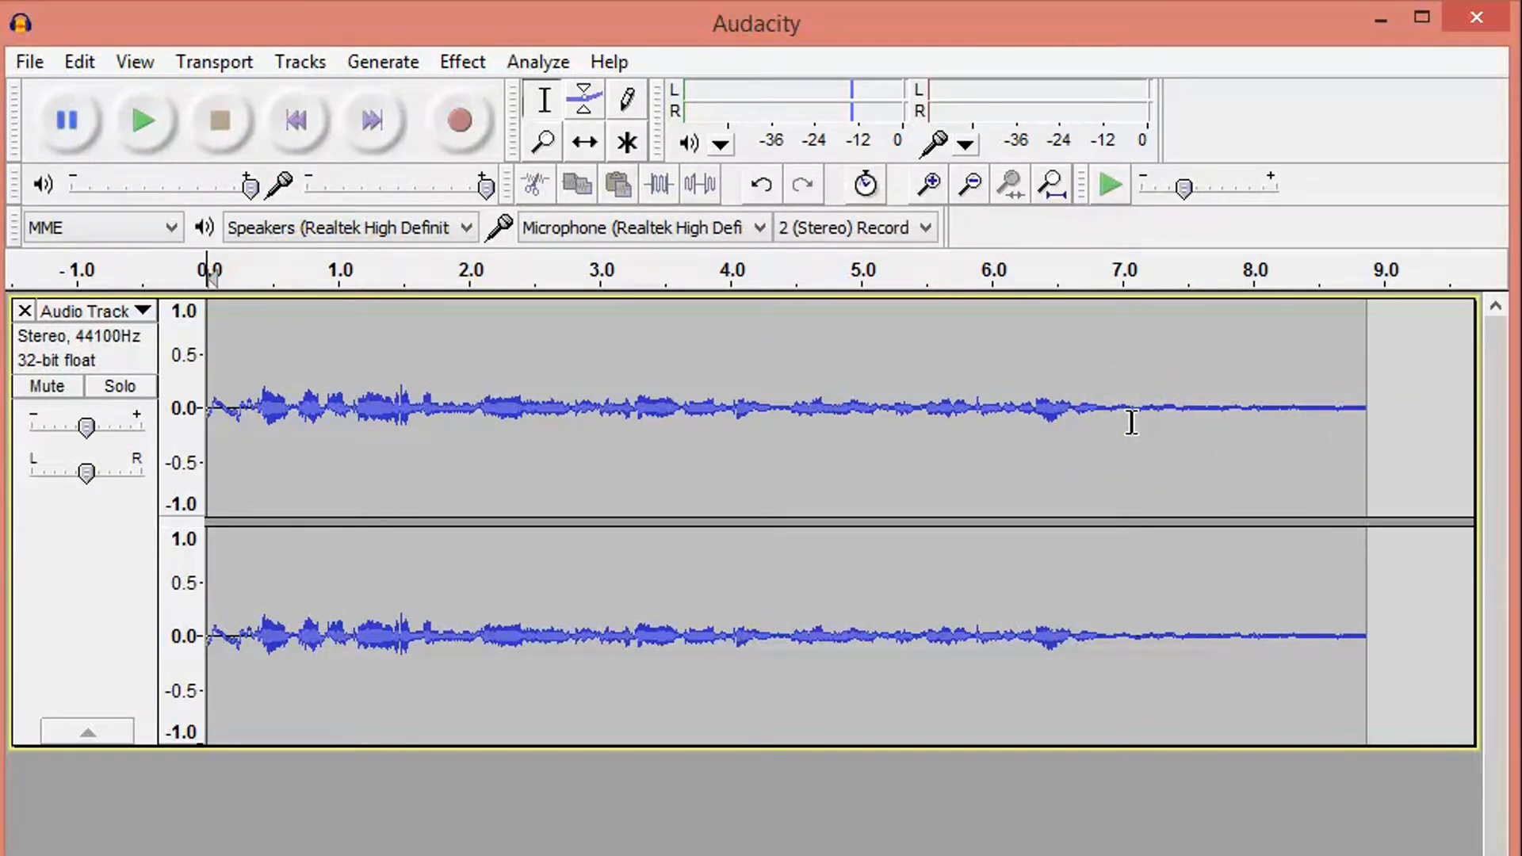
- Select the silent tail from about 7.1 seconds to the end, listen to it, and capture it as the Noise Removal profile
{"action": "left_click_drag", "start_coordinate": [1136, 416], "coordinate": [1364, 440]}
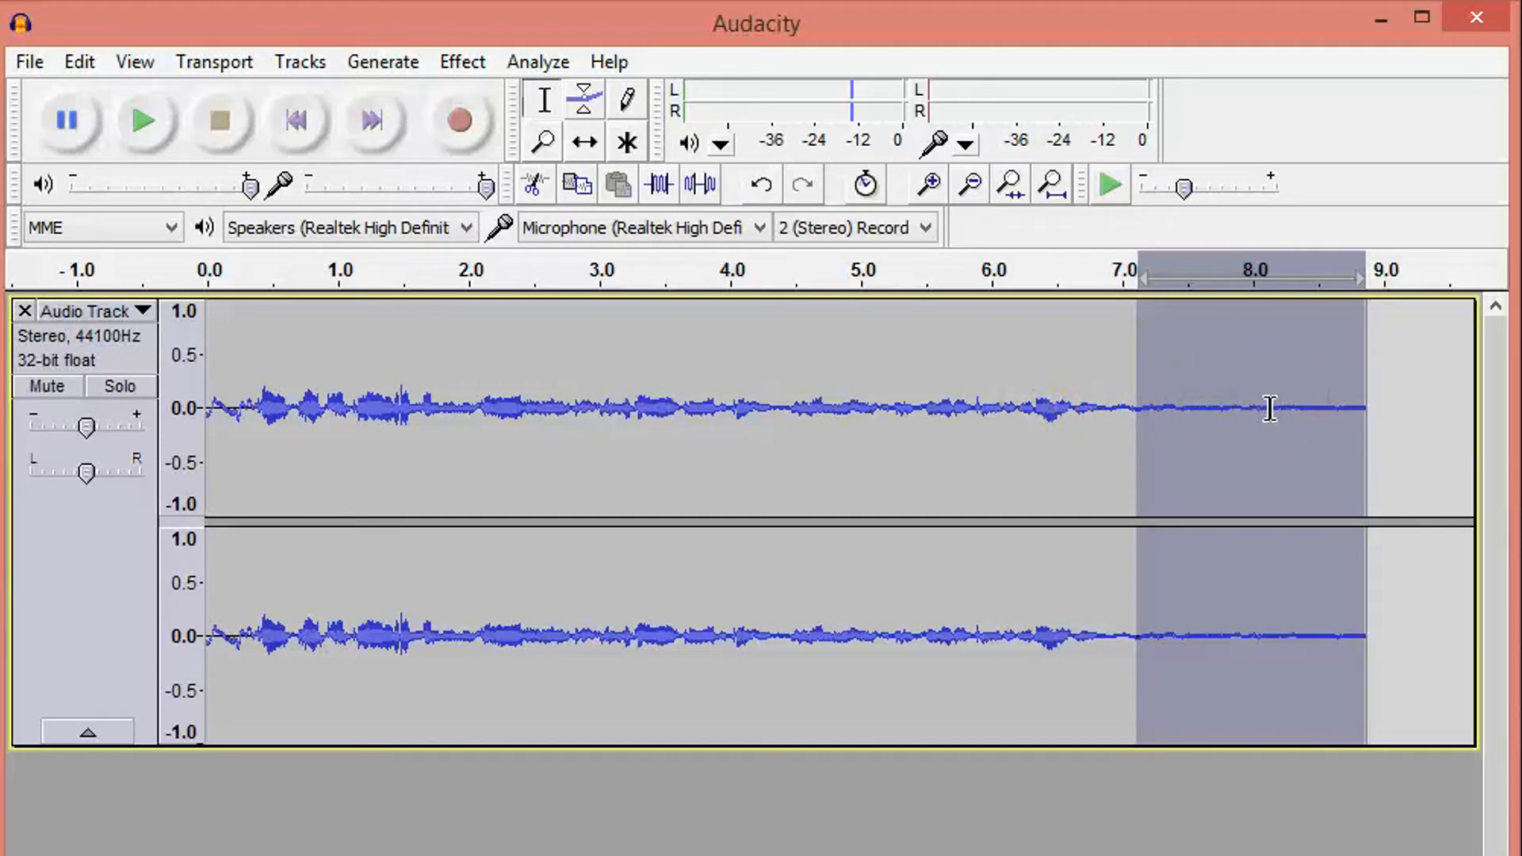
{"action": "left_click", "coordinate": [151, 127]}
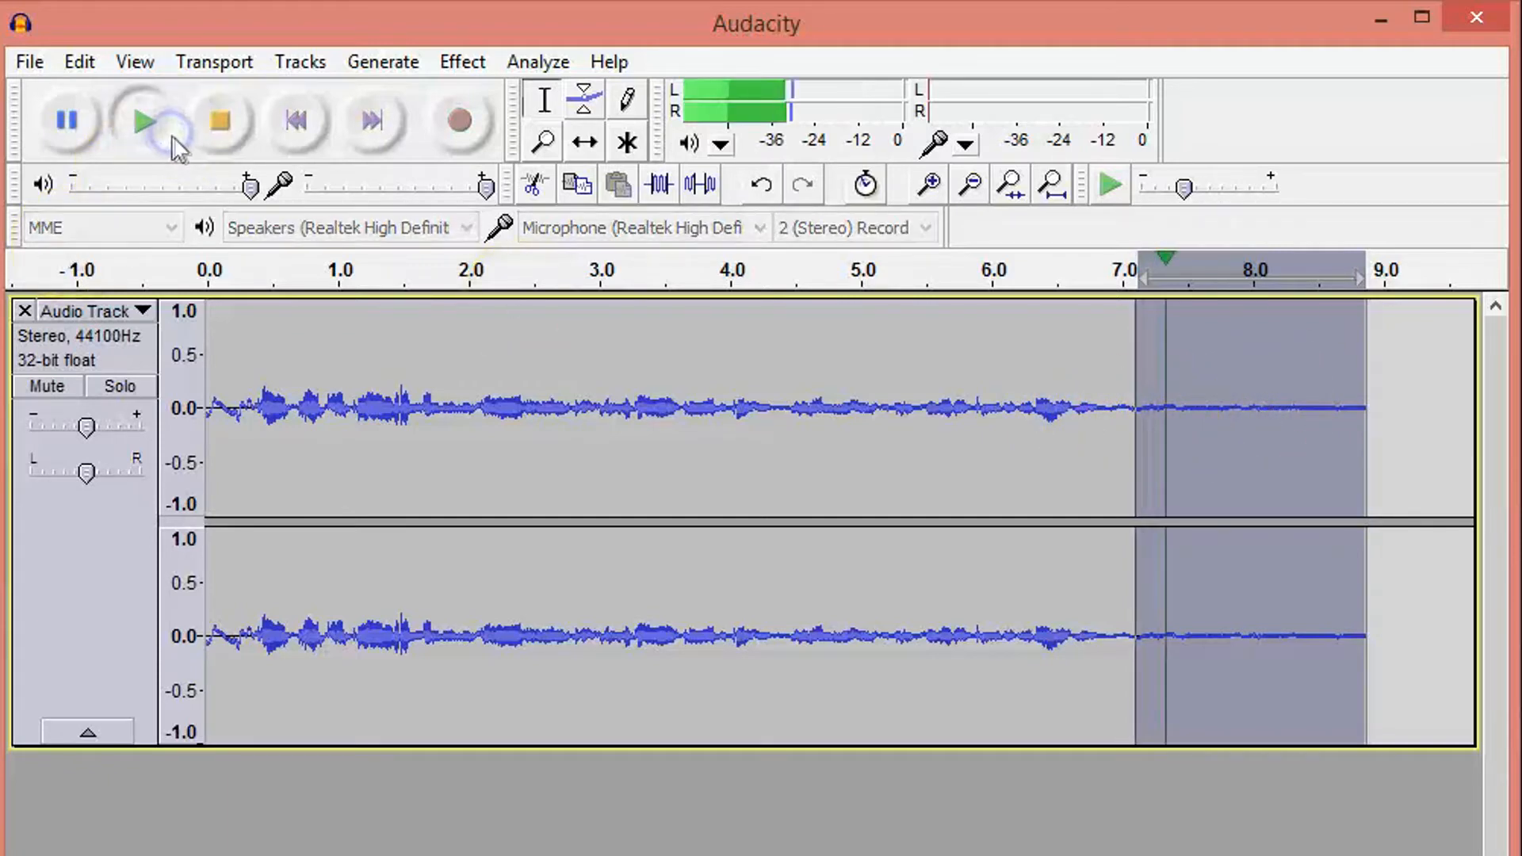
{"action": "left_click", "coordinate": [232, 122]}
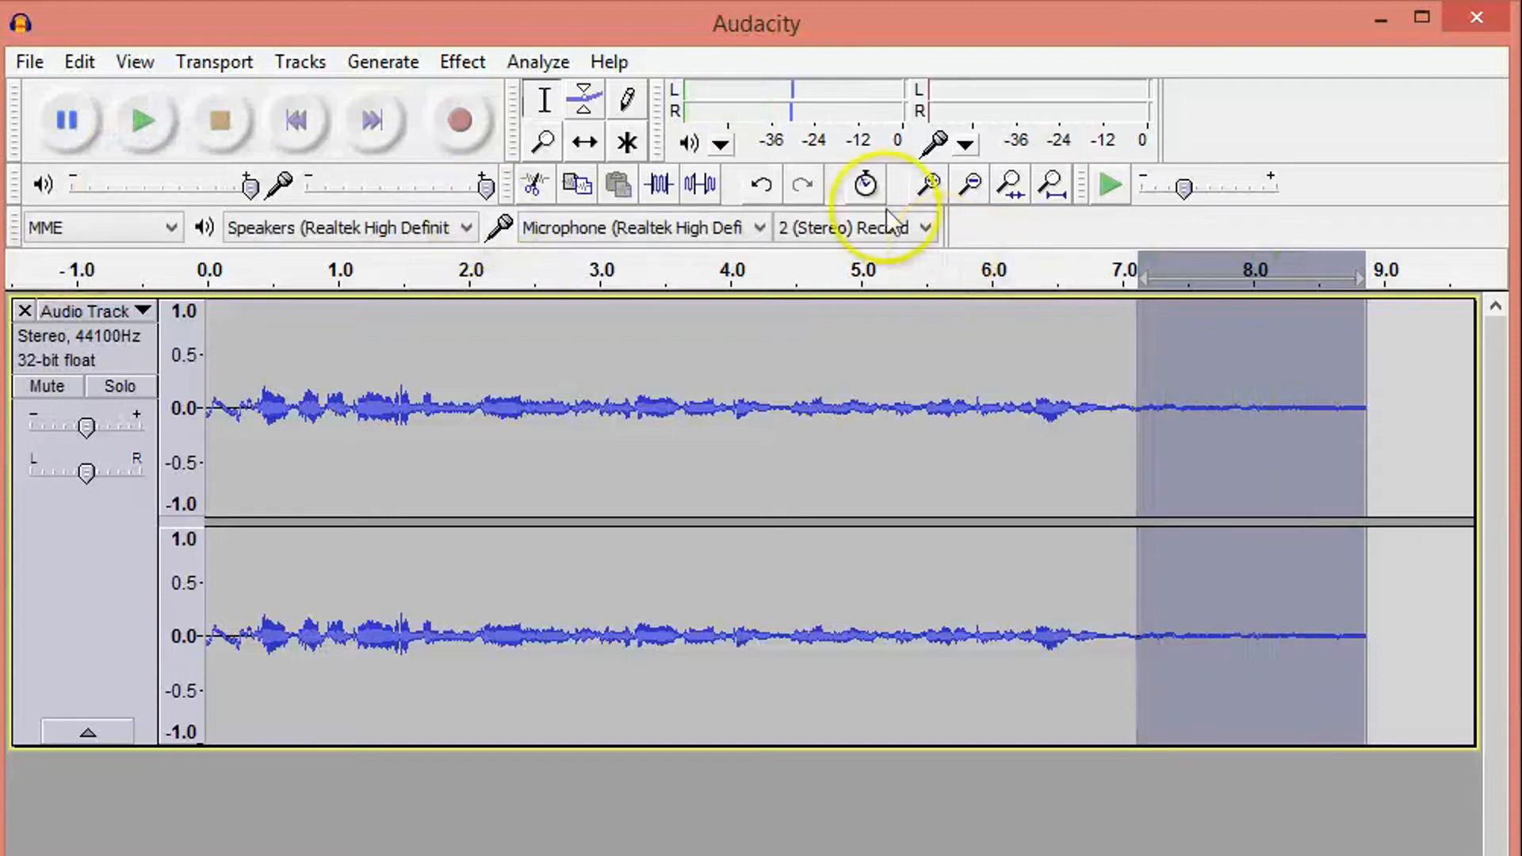
{"action": "left_click", "coordinate": [467, 63]}
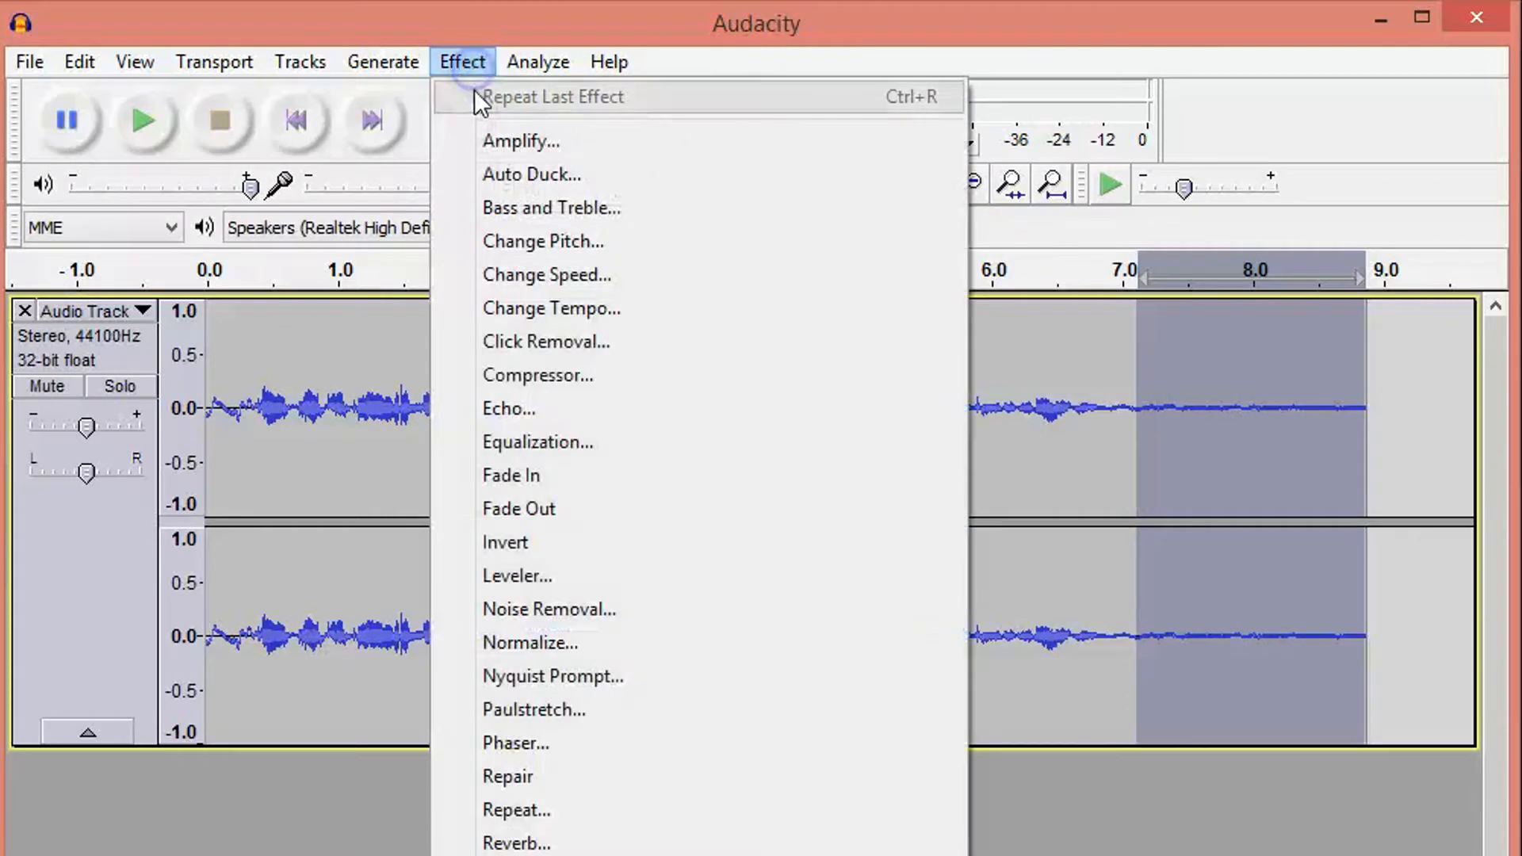
{"action": "left_click", "coordinate": [615, 615]}
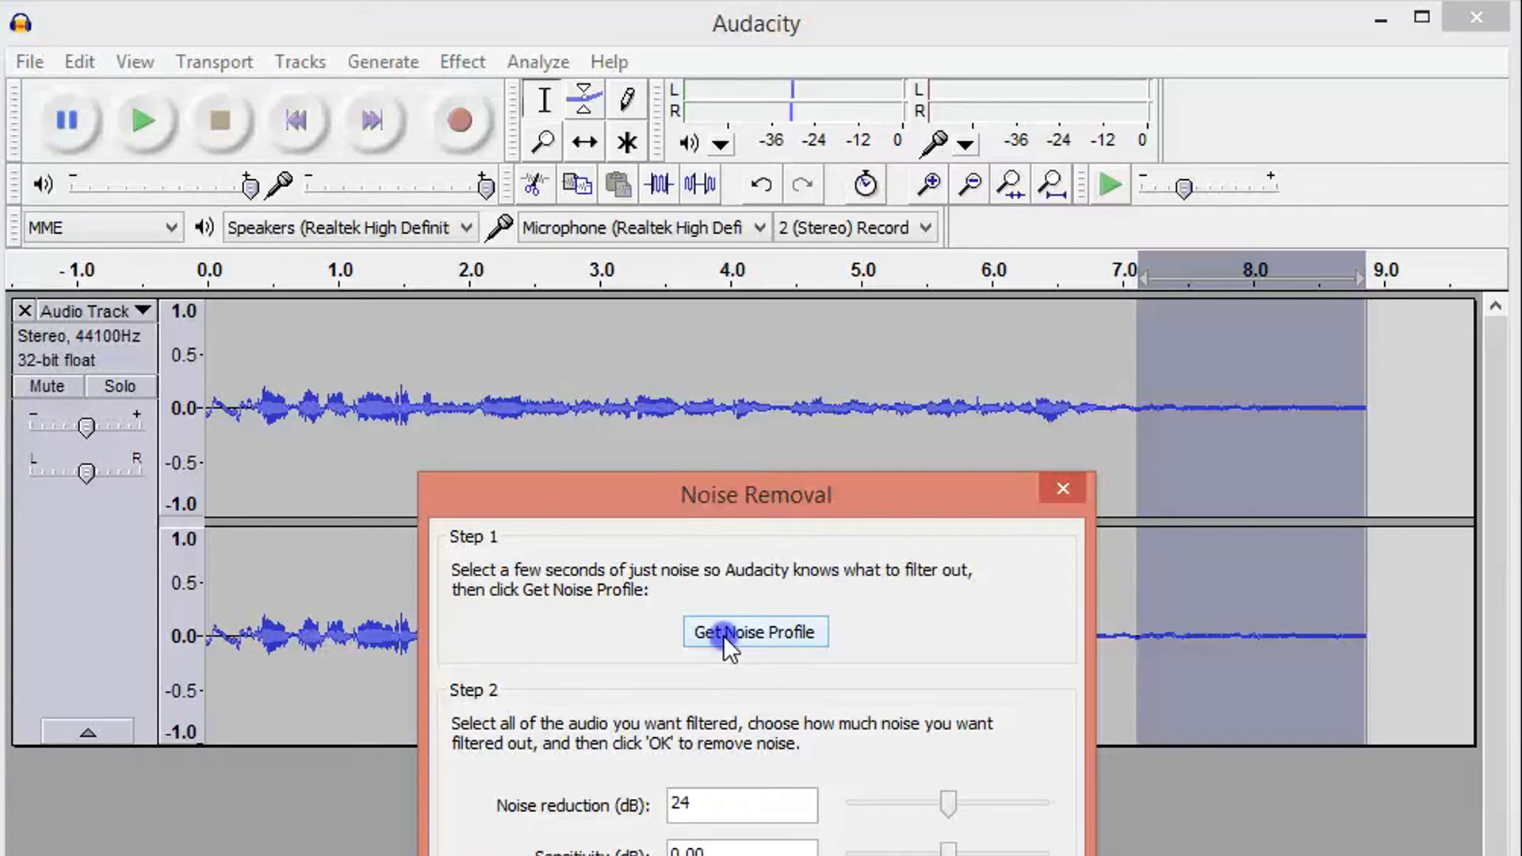
{"action": "left_click", "coordinate": [723, 635]}
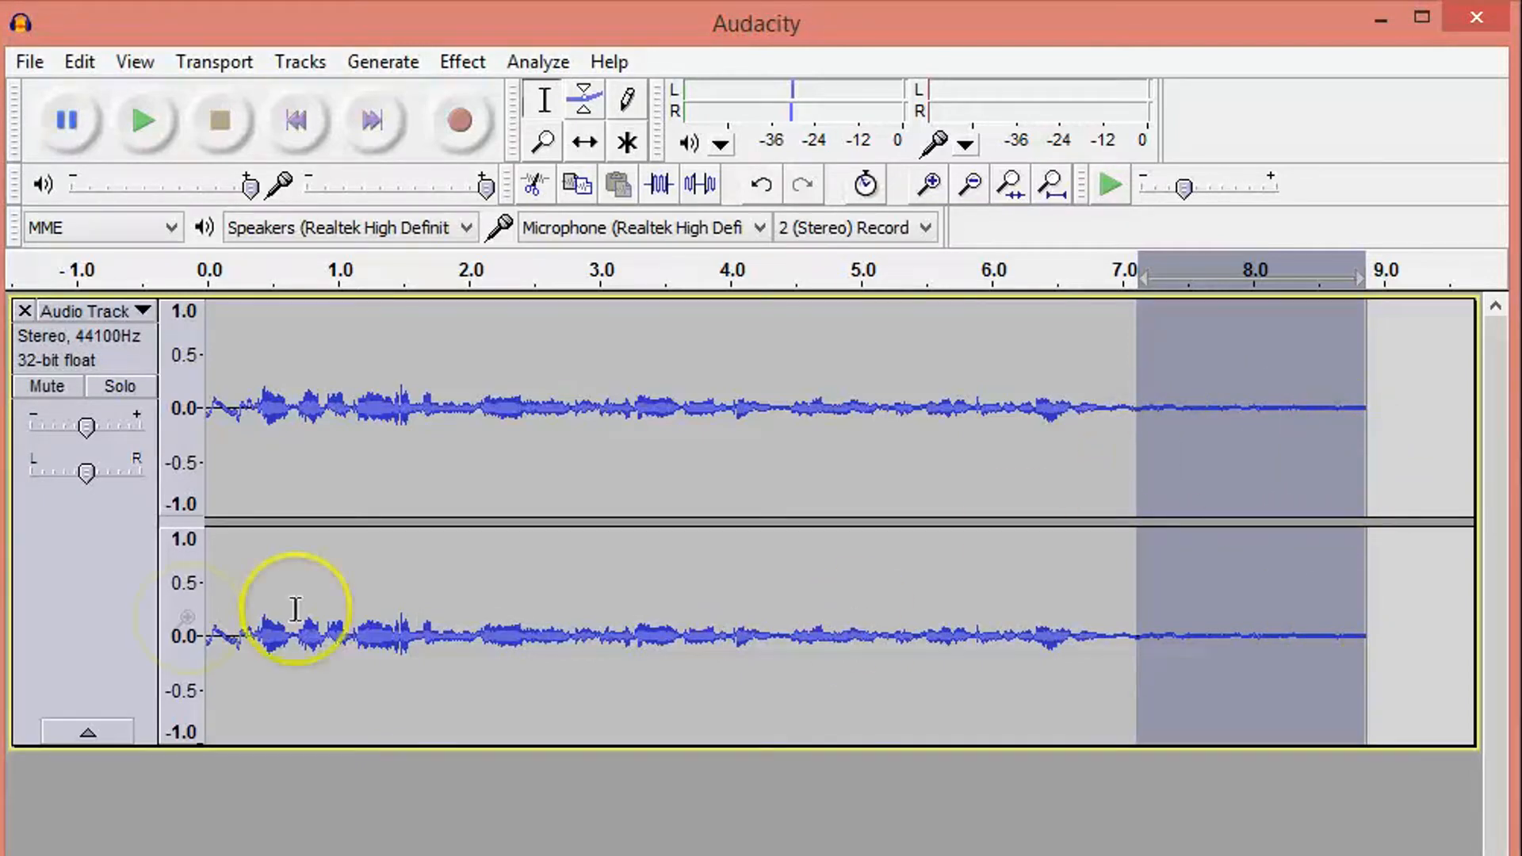
- Remove noise from the whole track with 24 dB reduction, 0.00 sensitivity, 150 Hz frequency smoothing and 0.15 s attack/decay time
{"action": "left_click", "coordinate": [72, 549]}
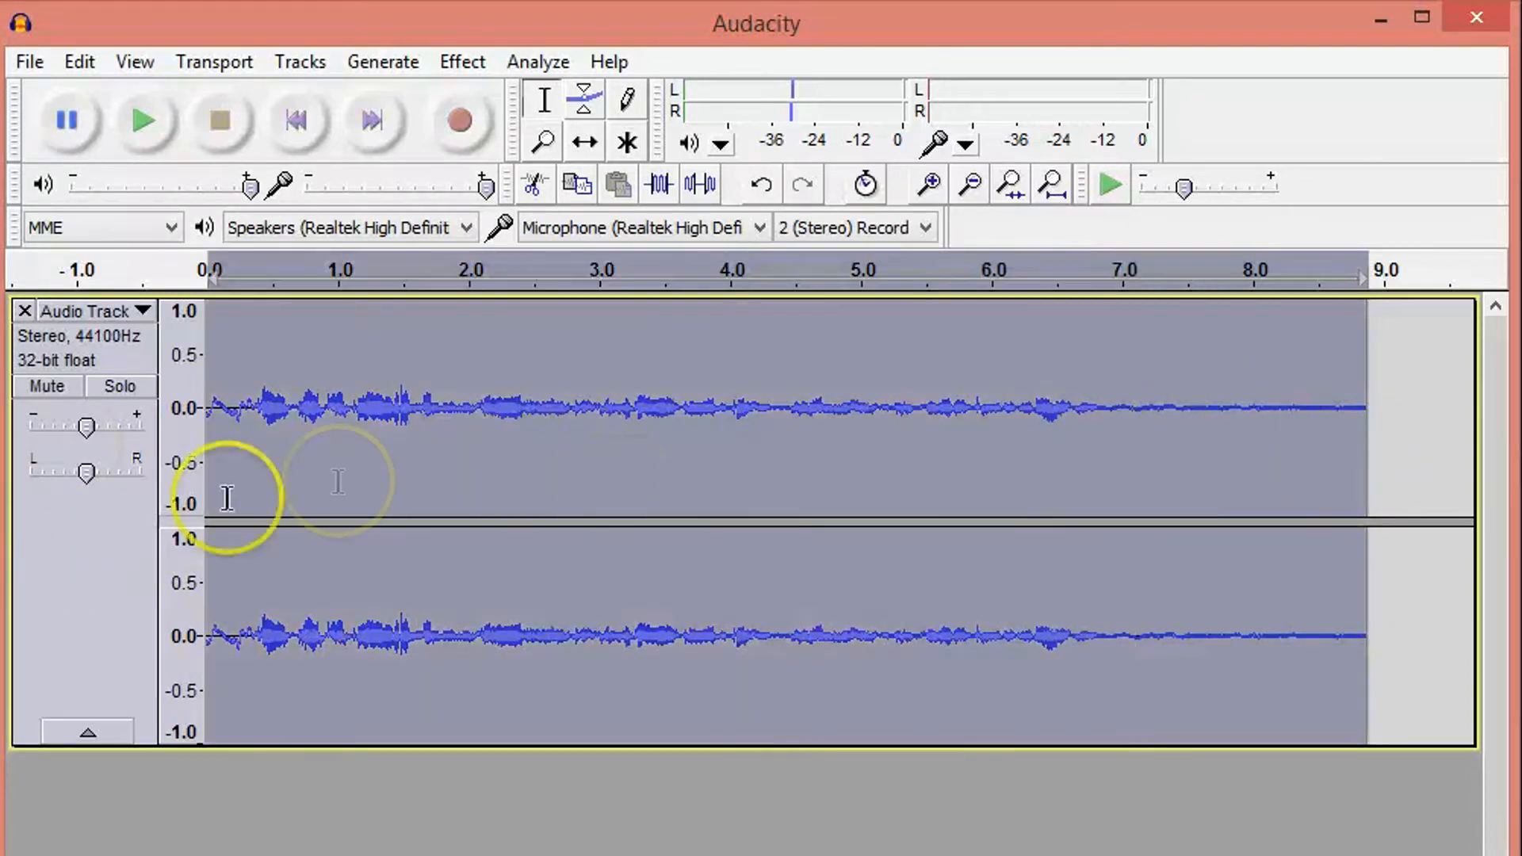
{"action": "left_click", "coordinate": [463, 61]}
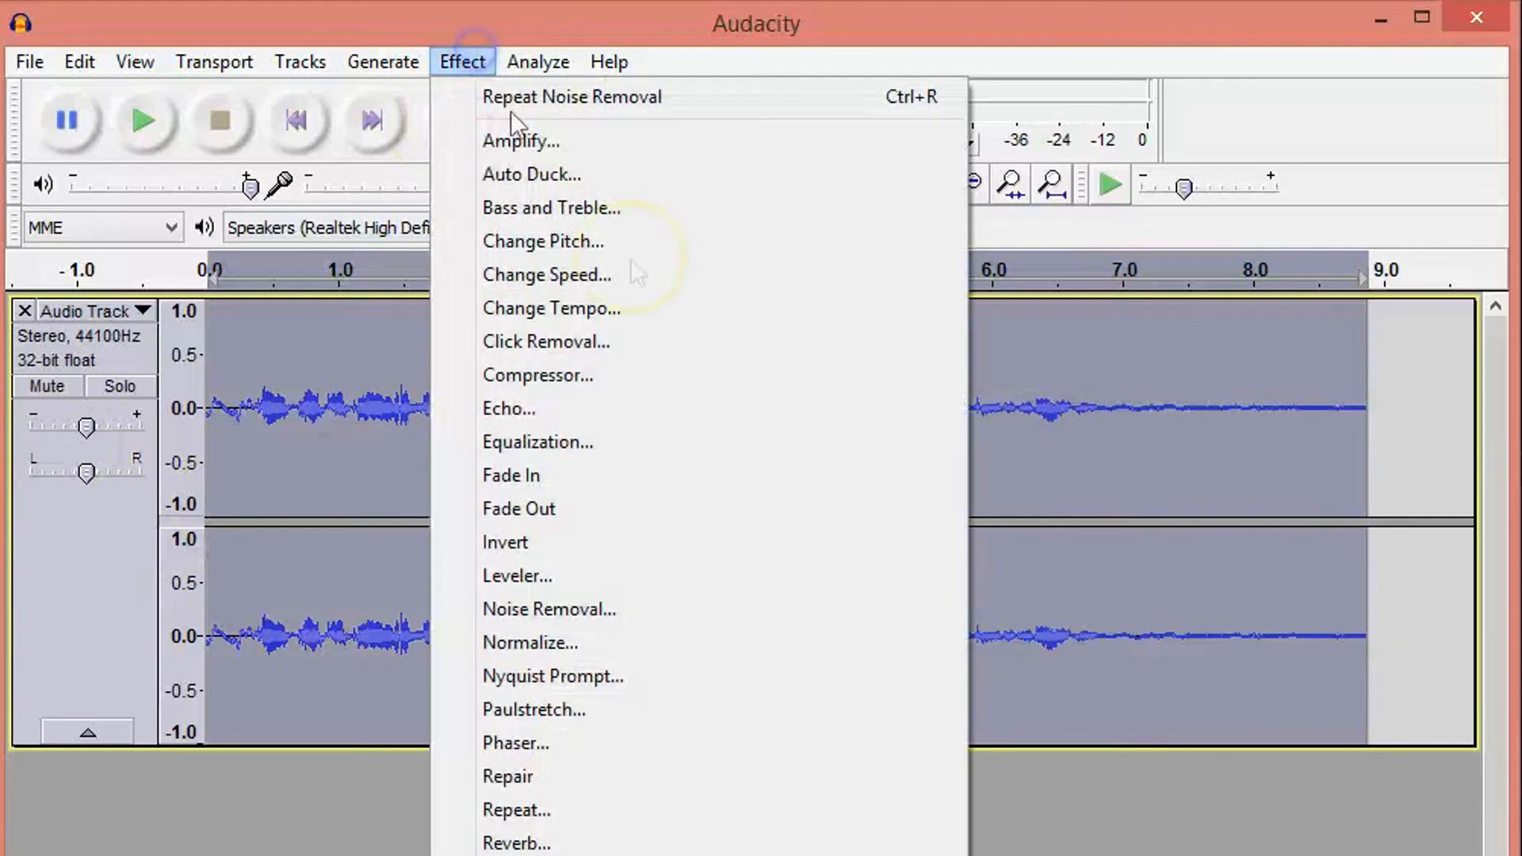
{"action": "left_click", "coordinate": [683, 609]}
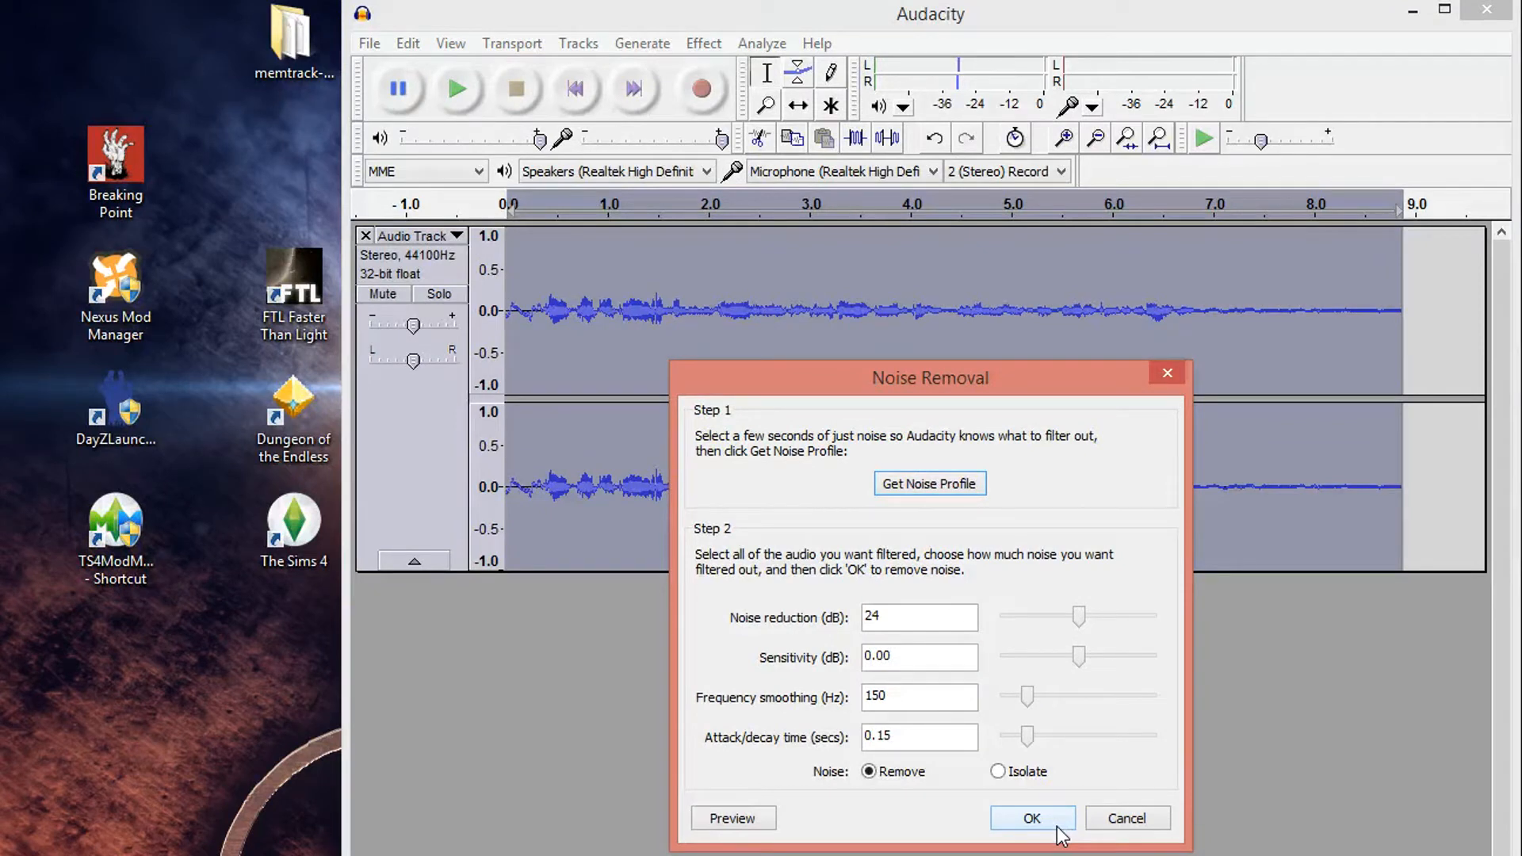
{"action": "left_click", "coordinate": [1057, 825]}
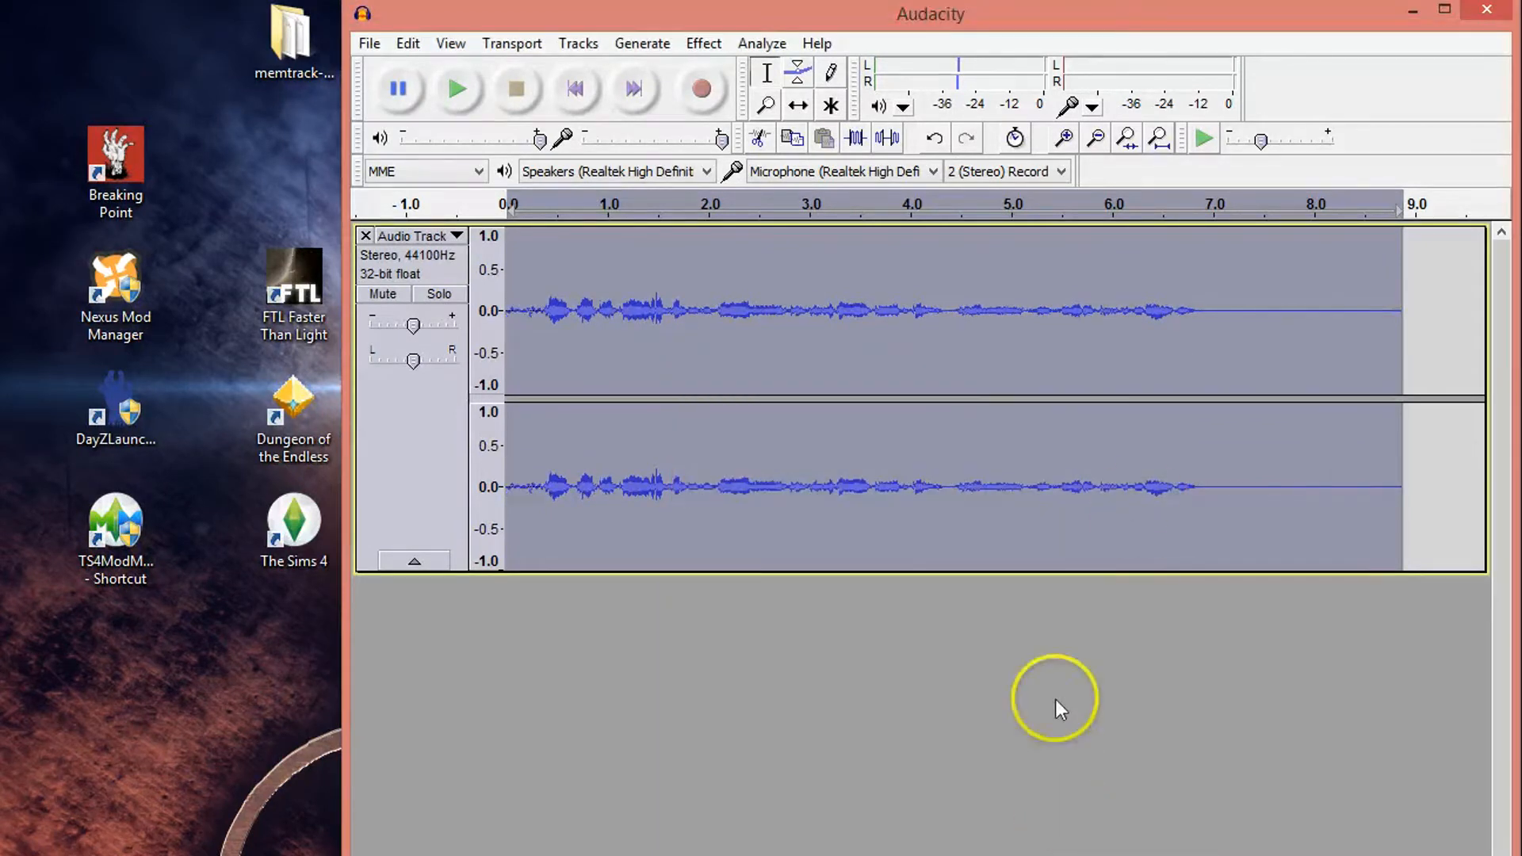
- Listen to the filtered track from about 7.1 seconds, and again from the beginning
{"action": "left_click", "coordinate": [1224, 304]}
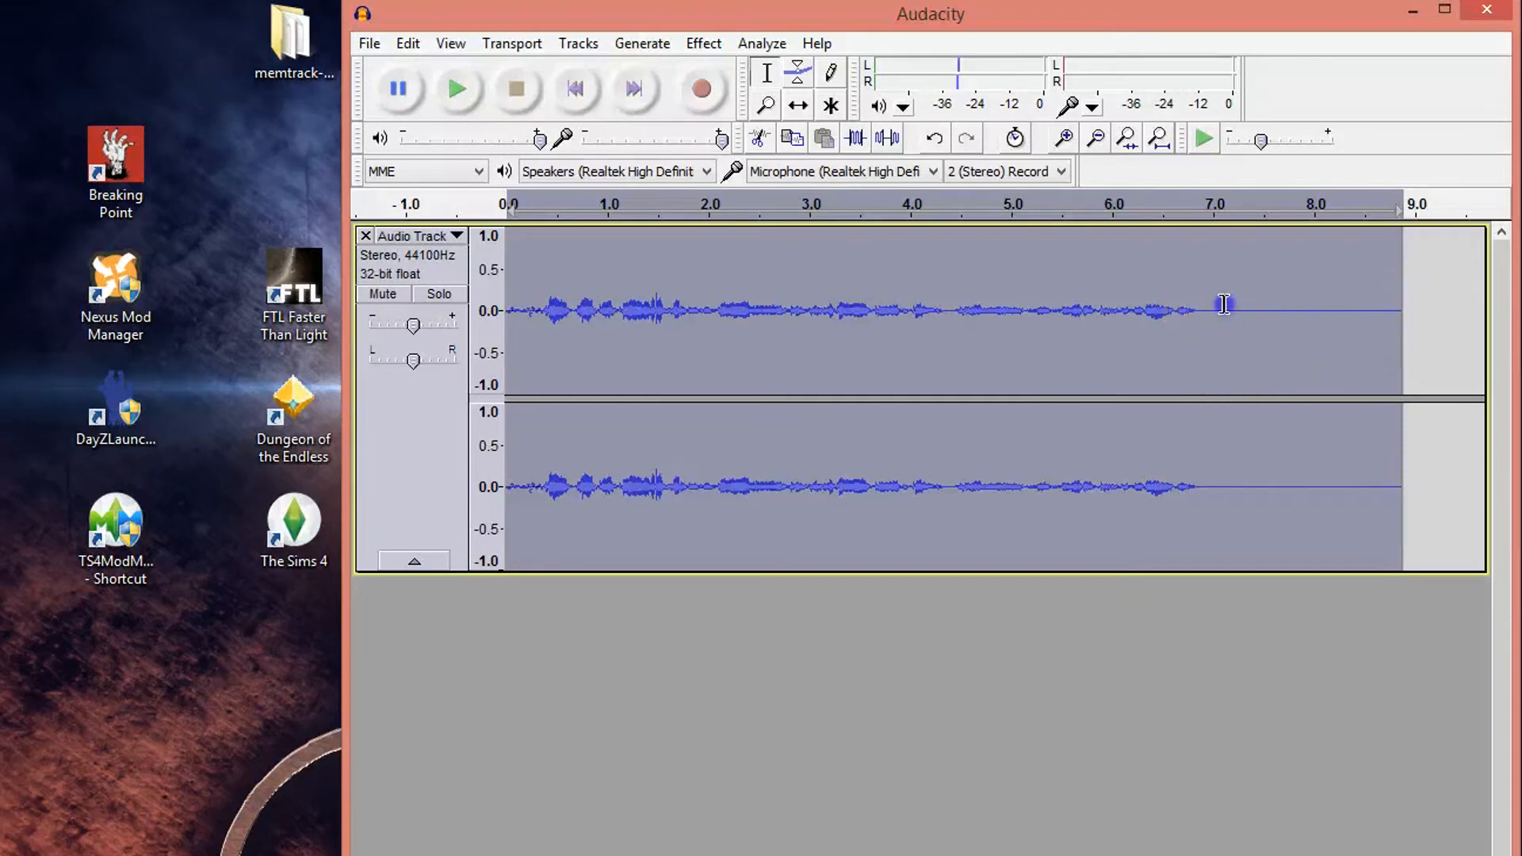
{"action": "left_click", "coordinate": [457, 89]}
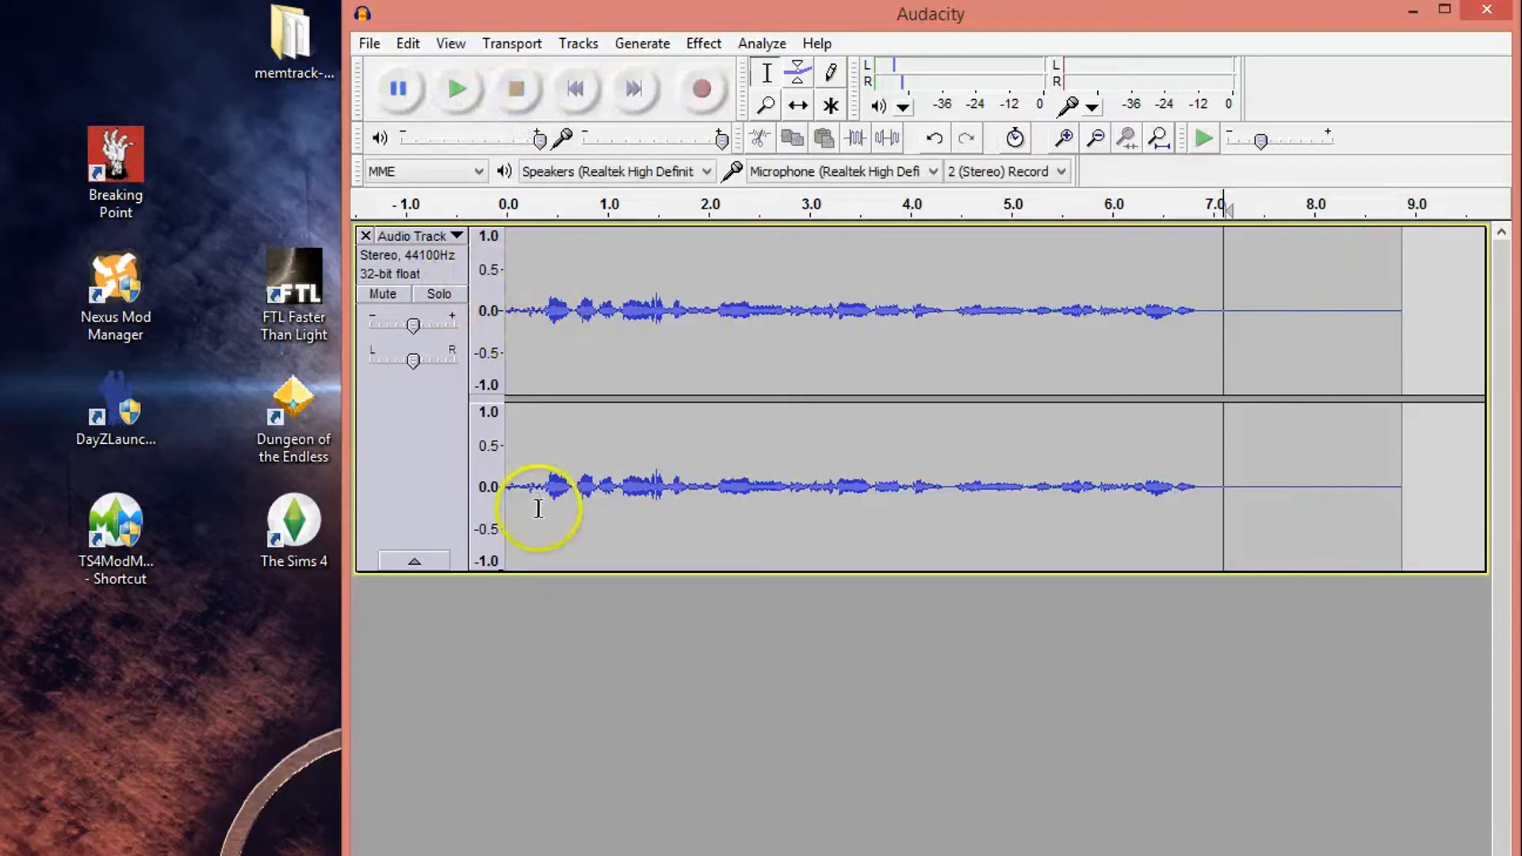
{"action": "left_click", "coordinate": [507, 306]}
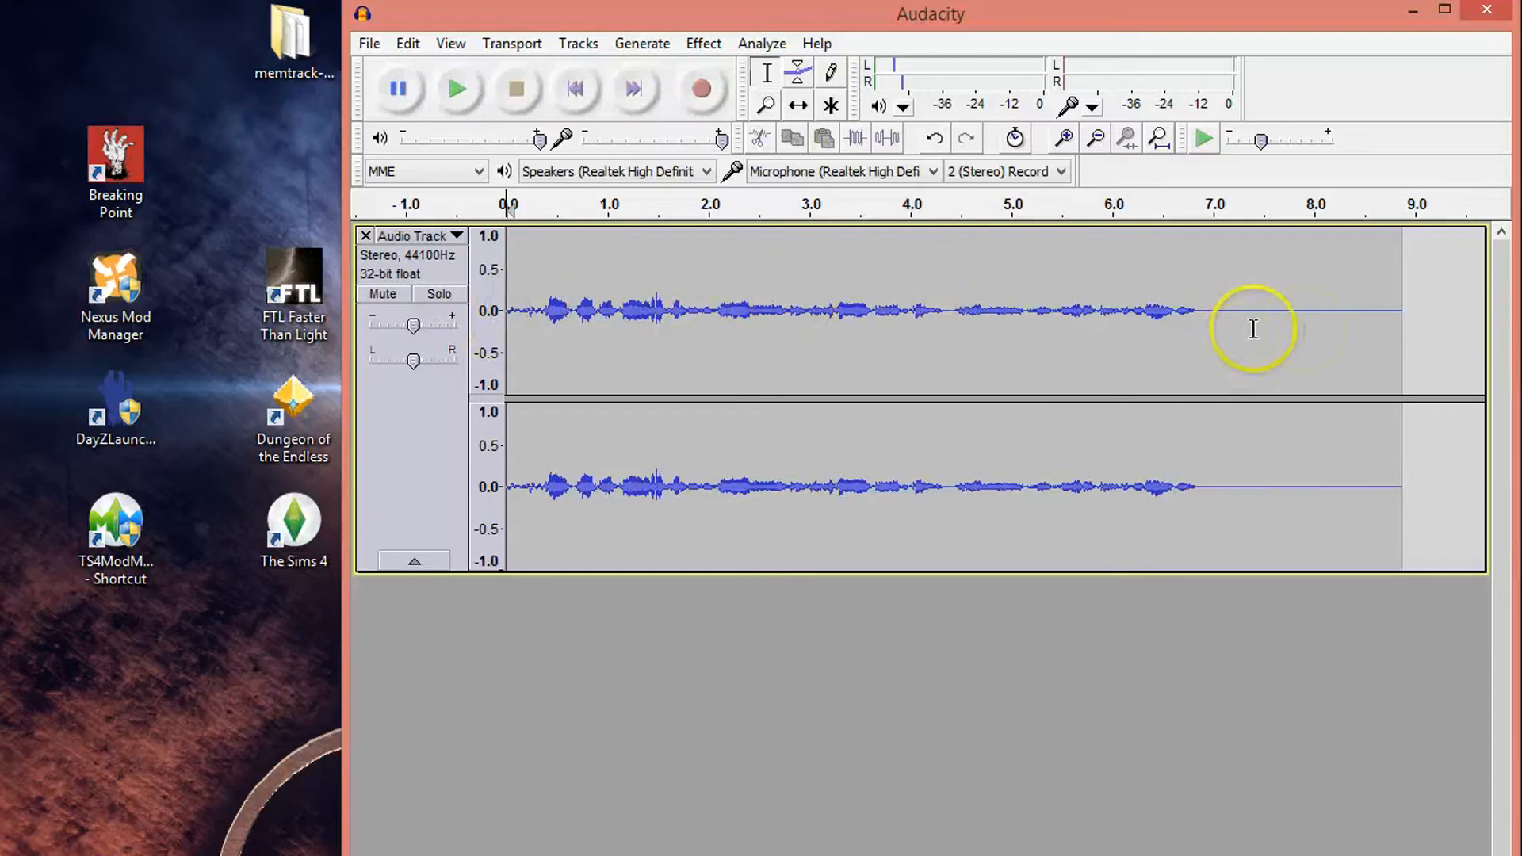
{"action": "left_click", "coordinate": [460, 109]}
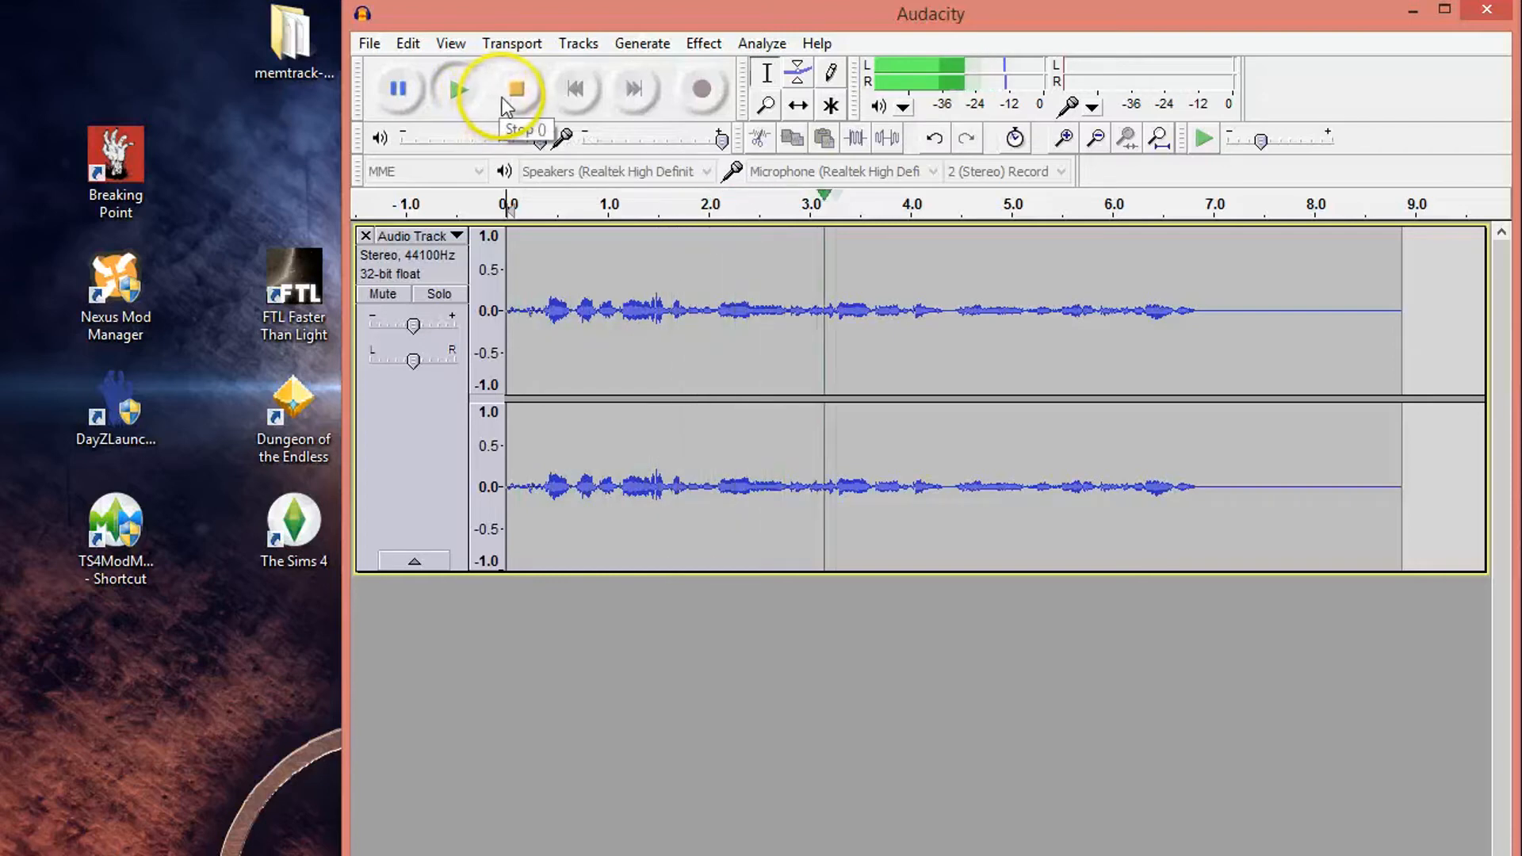
{"action": "left_click", "coordinate": [510, 94]}
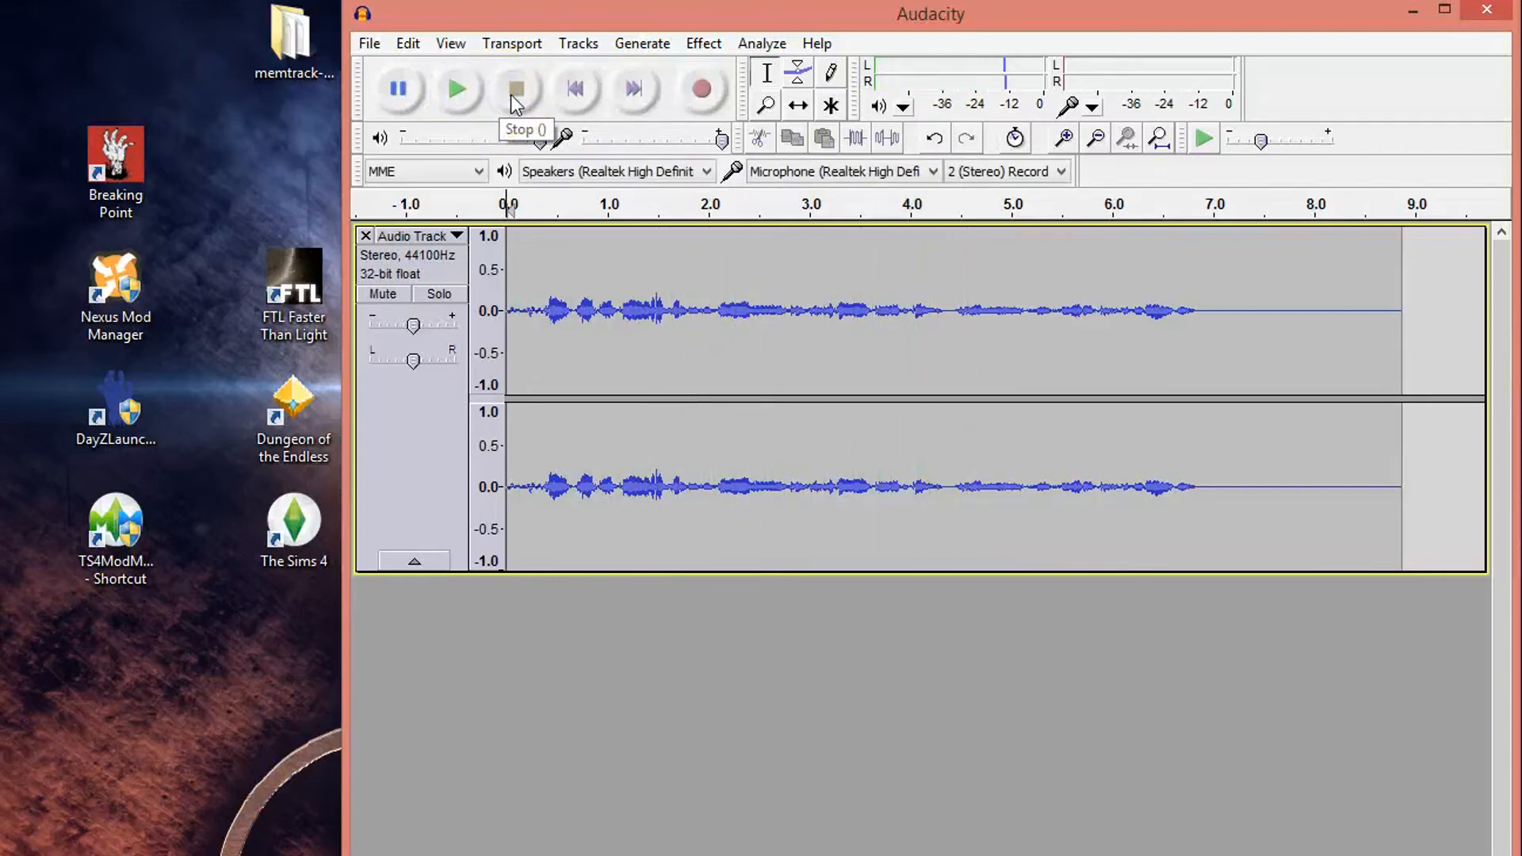
- Undo the noise removal to play the original recording for comparison, and restore the filtered version
{"action": "left_click", "coordinate": [459, 95]}
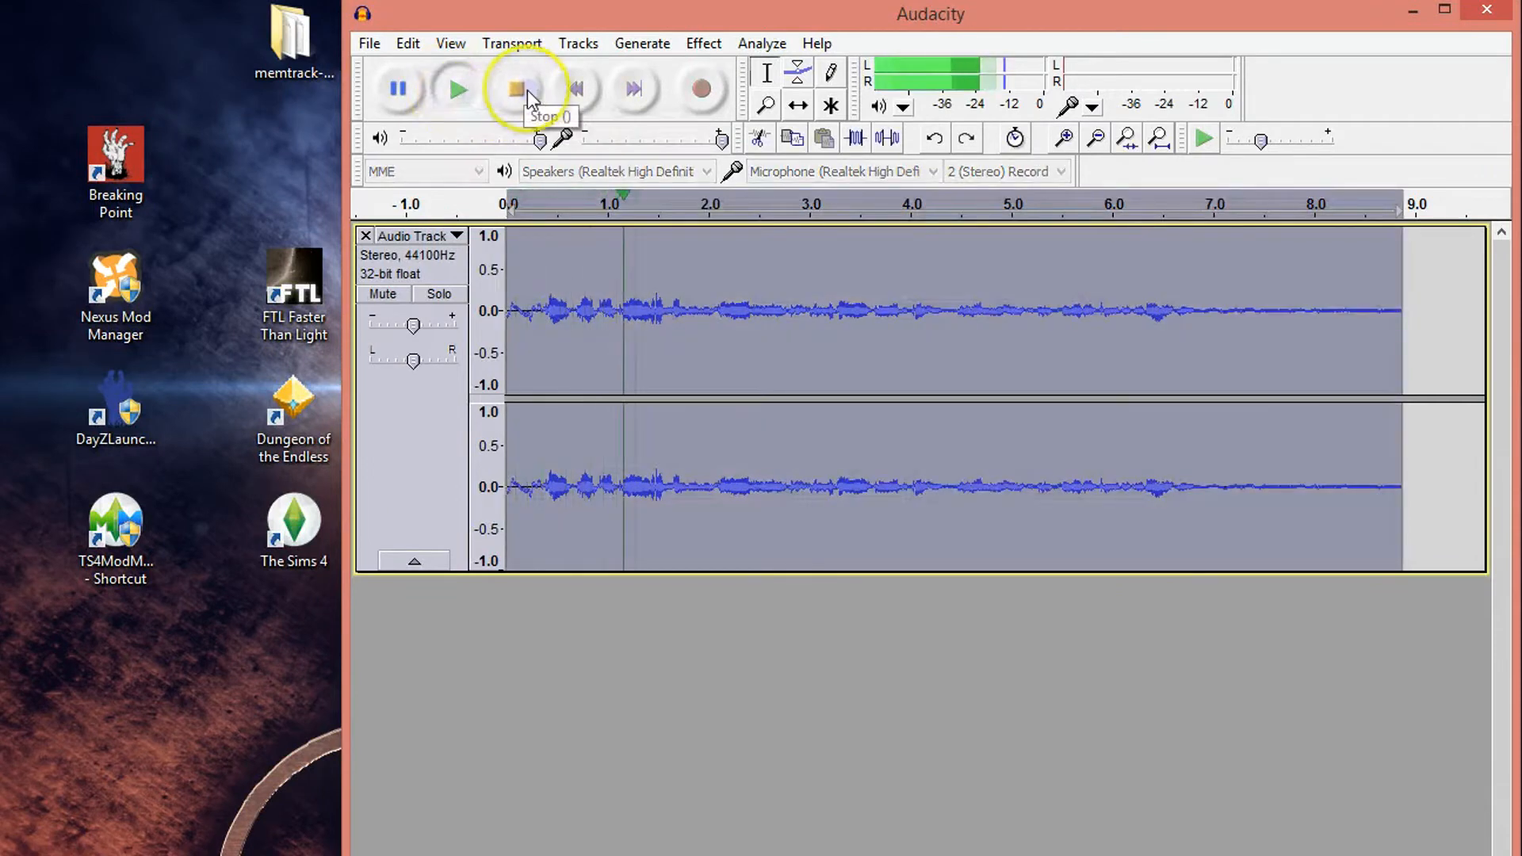
{"action": "left_click", "coordinate": [526, 90]}
{"action": "left_click", "coordinate": [621, 252]}
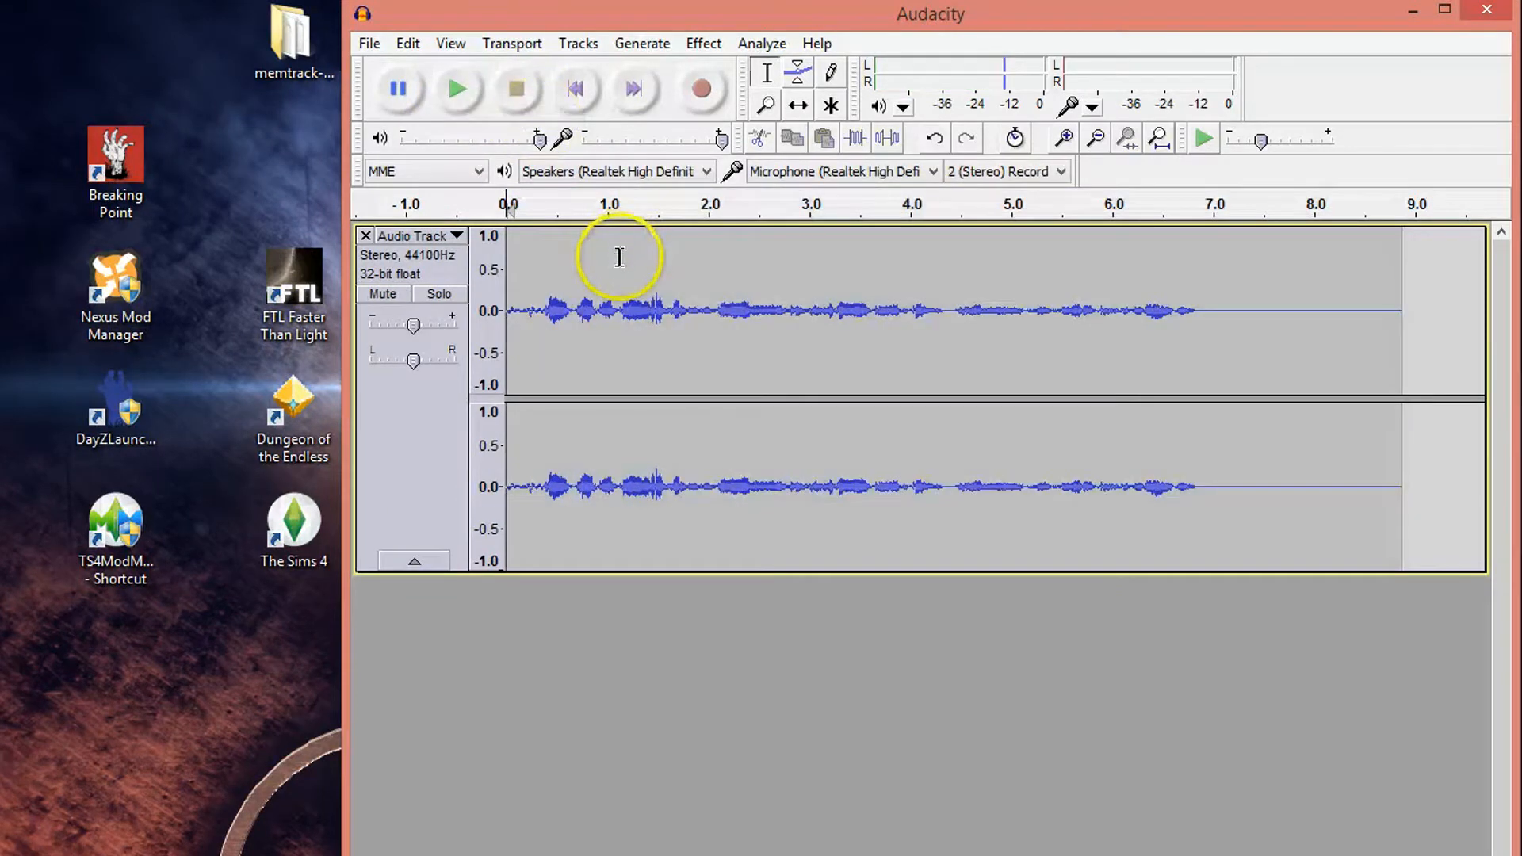
- Listen to the opening of the noise-reduced track
{"action": "left_click", "coordinate": [457, 89]}
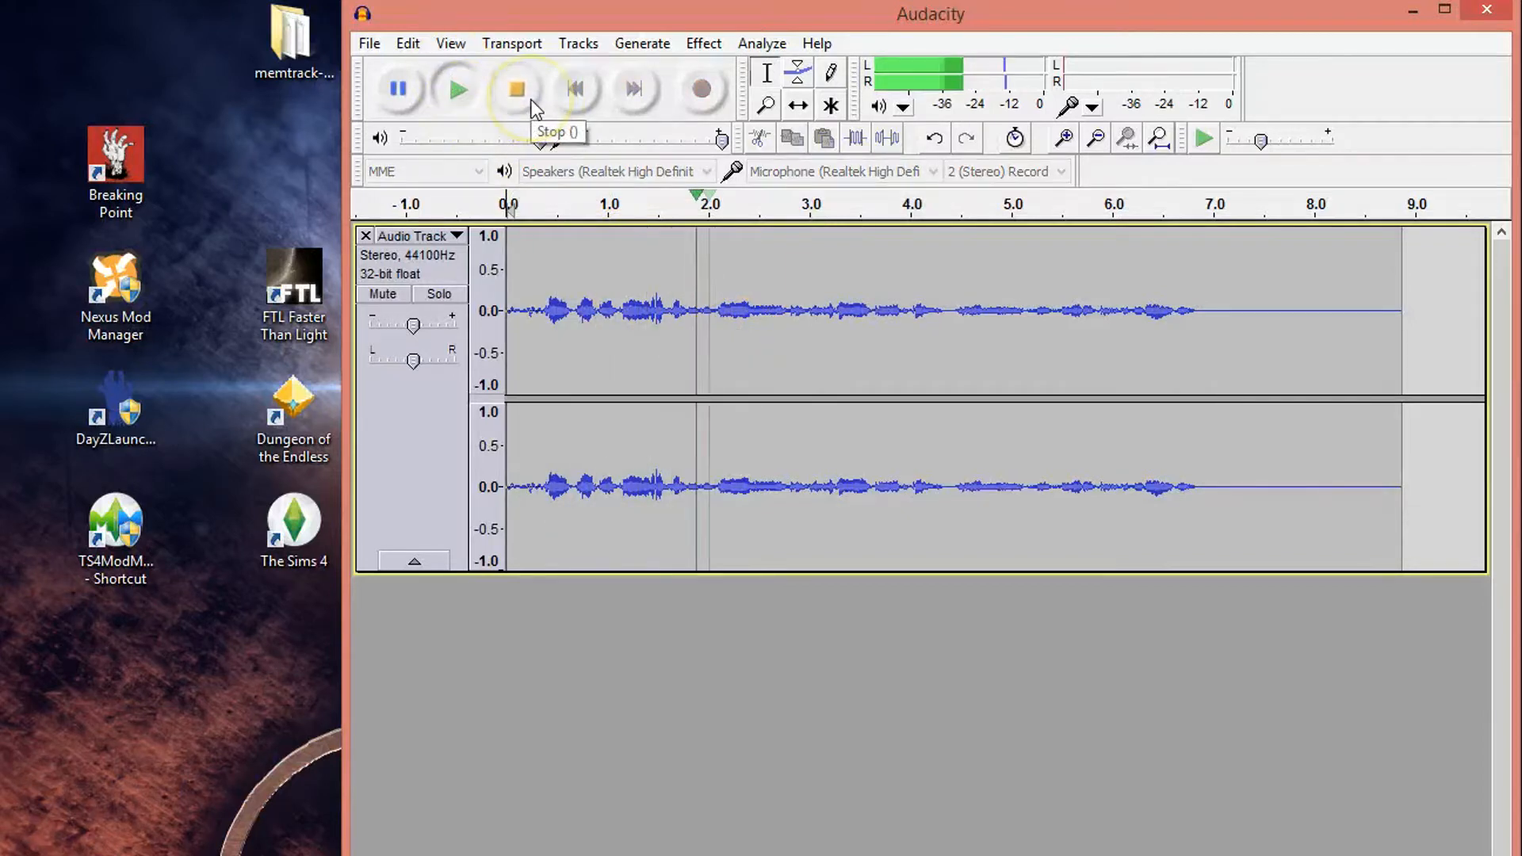
{"action": "left_click", "coordinate": [533, 111]}
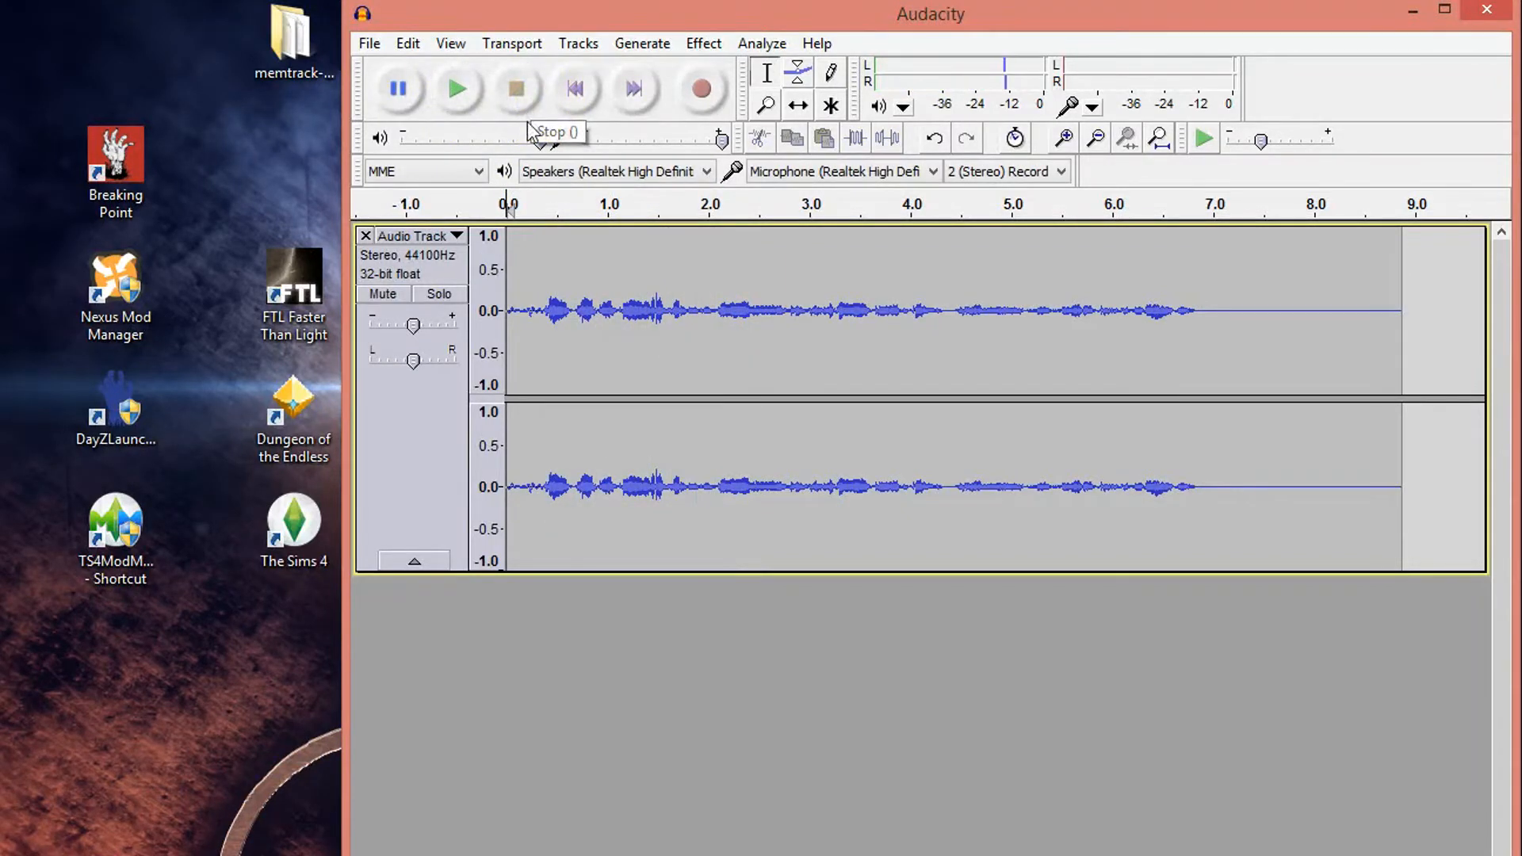
{"action": "left_click", "coordinate": [703, 44]}
{"action": "left_click", "coordinate": [703, 39]}
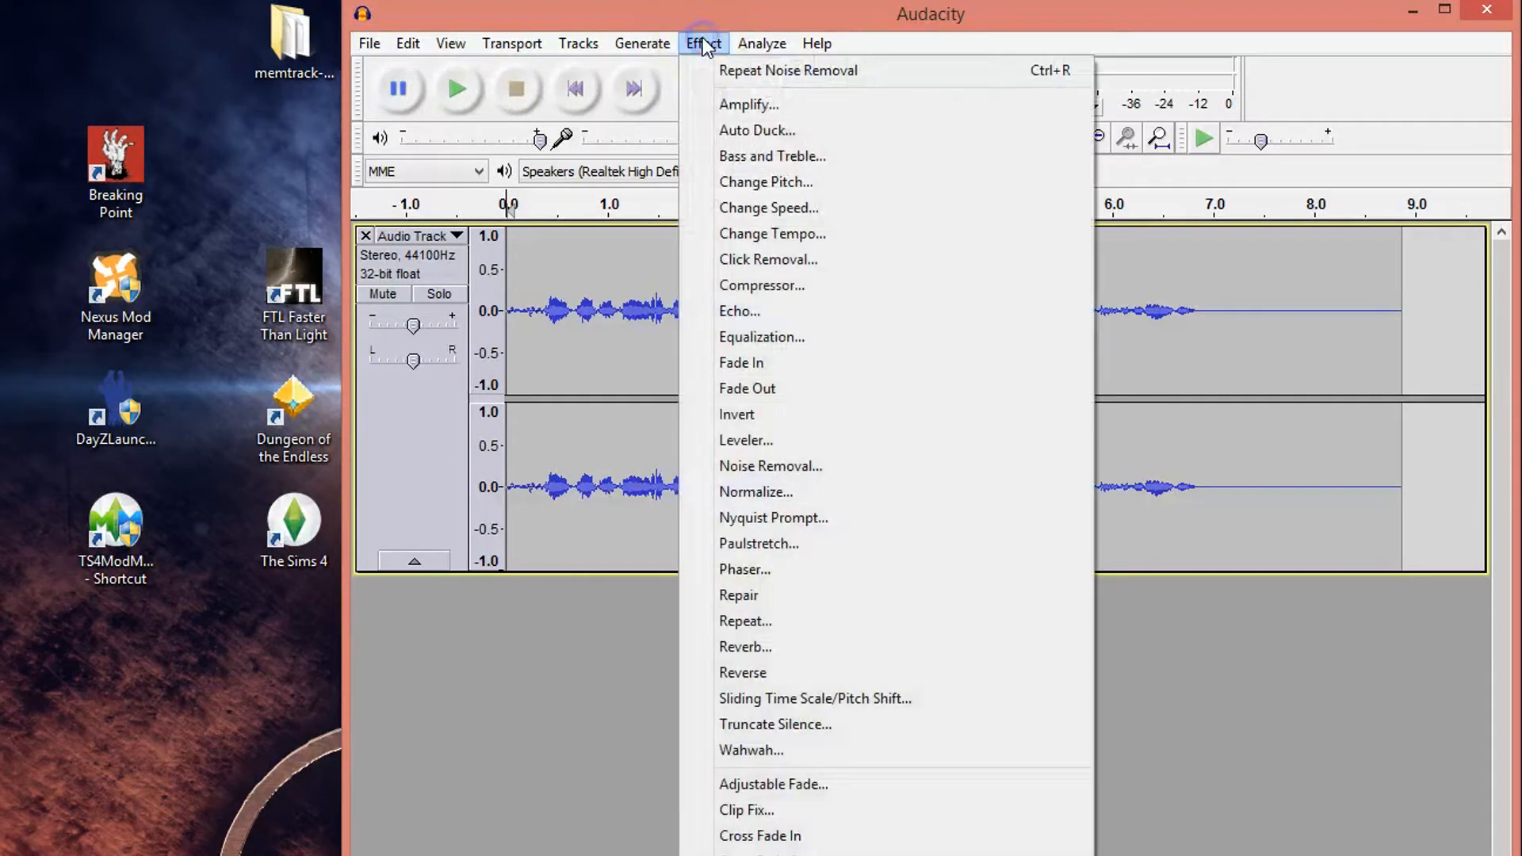
- Select the whole track and open the Low Pass Filter effect for it
{"action": "left_click", "coordinate": [383, 500]}
{"action": "left_click", "coordinate": [699, 48]}
{"action": "left_click", "coordinate": [699, 47]}
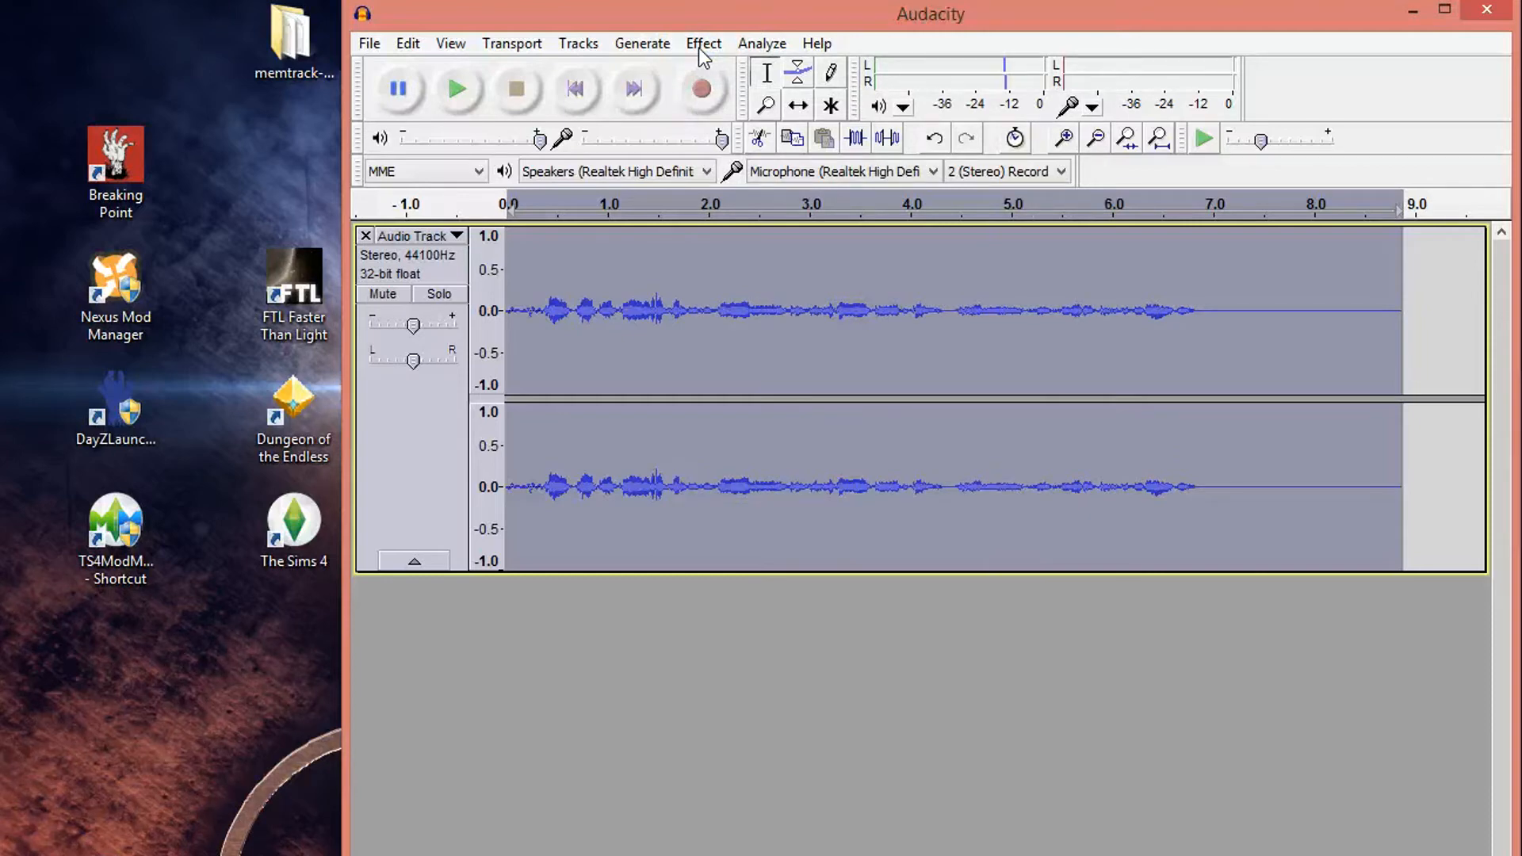
{"action": "left_click", "coordinate": [699, 48]}
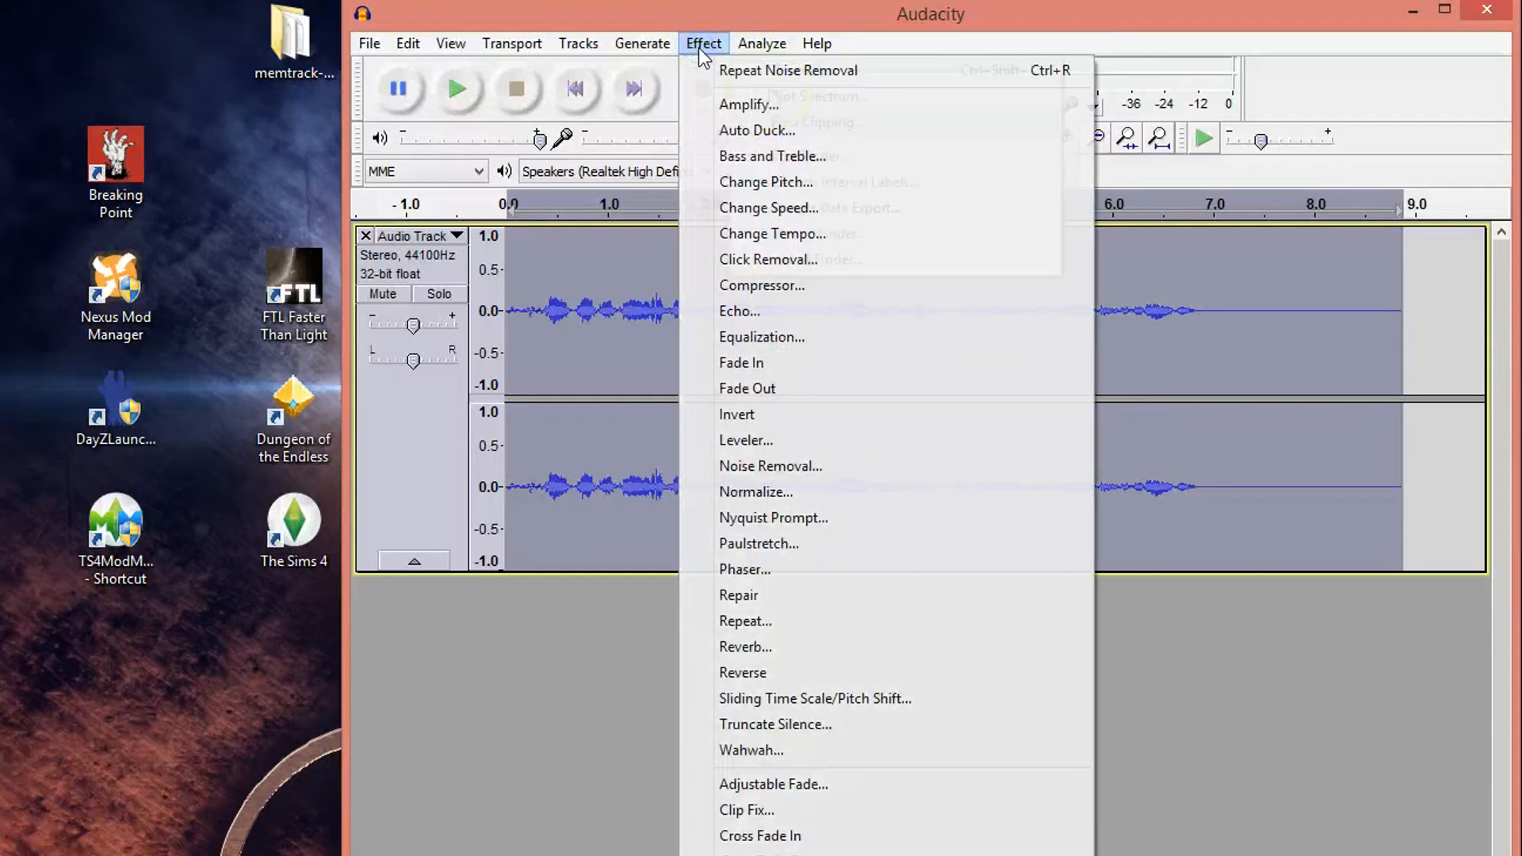
{"action": "mouse_move", "coordinate": [701, 47]}
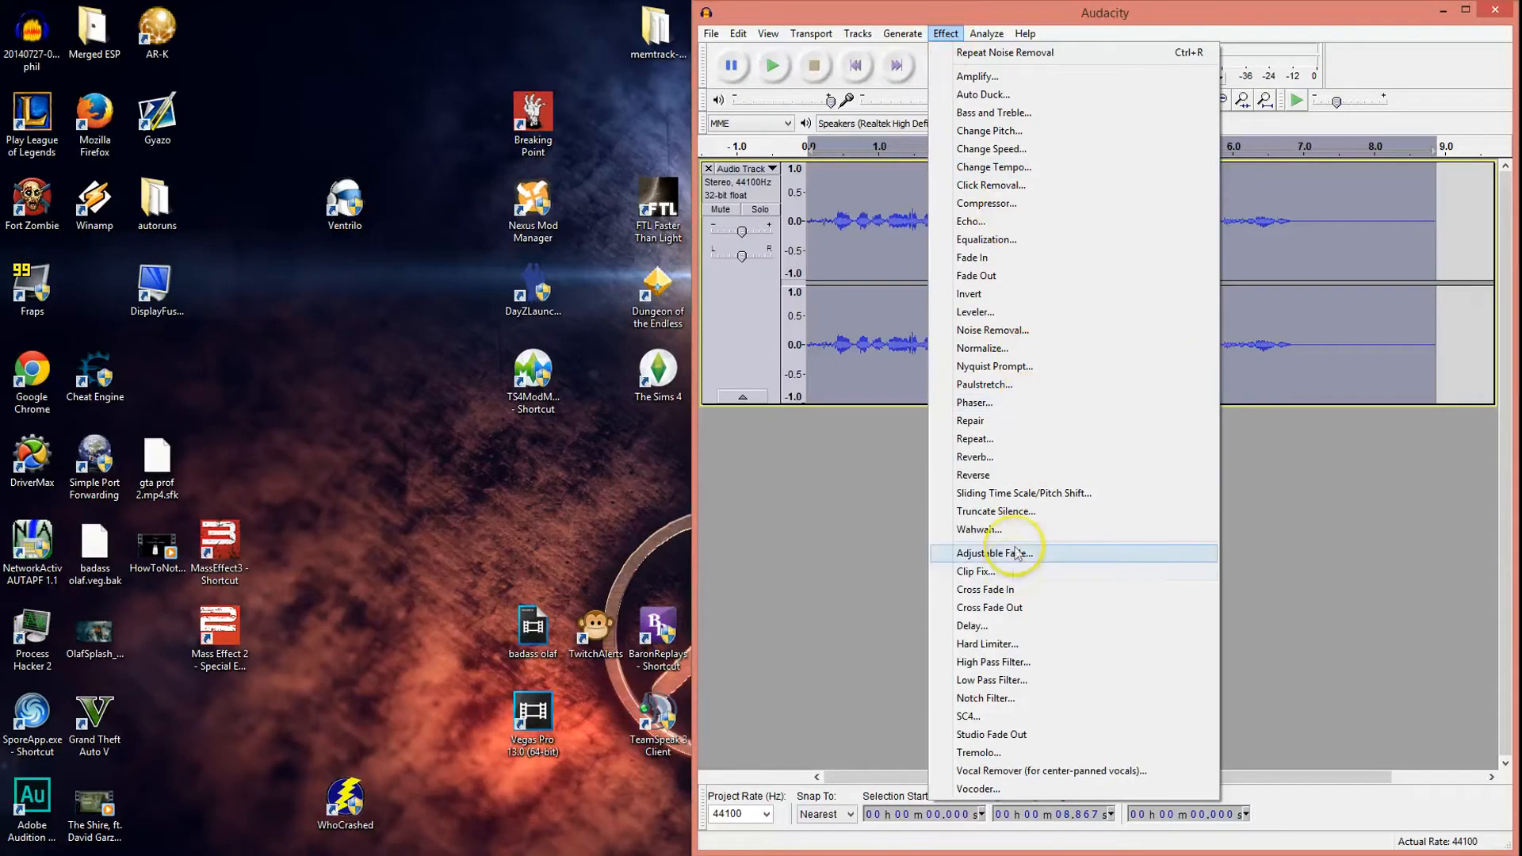
{"action": "left_click", "coordinate": [1007, 683]}
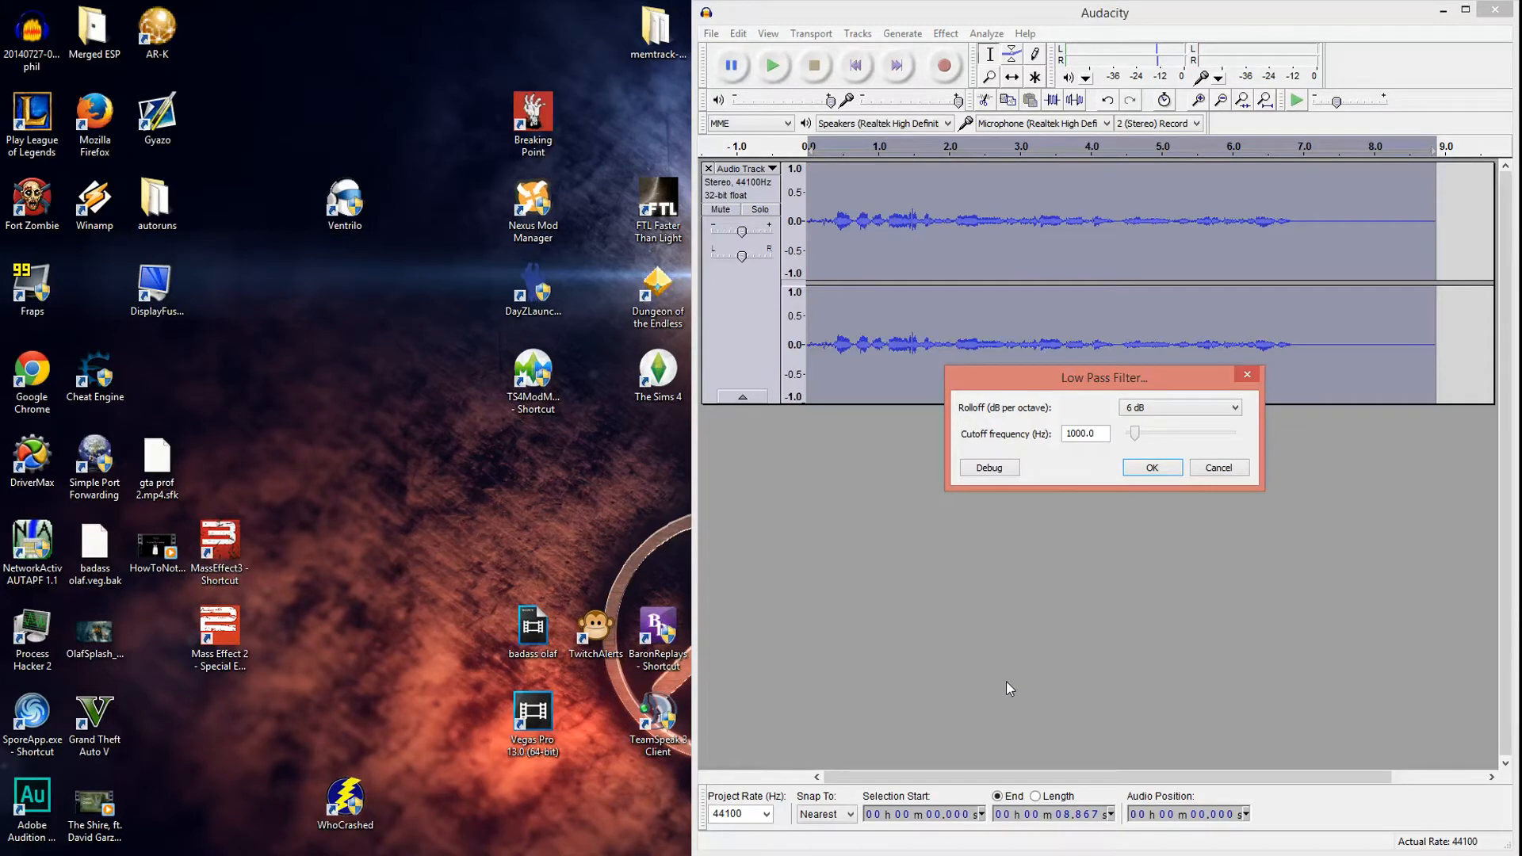
{"action": "left_click", "coordinate": [1200, 568]}
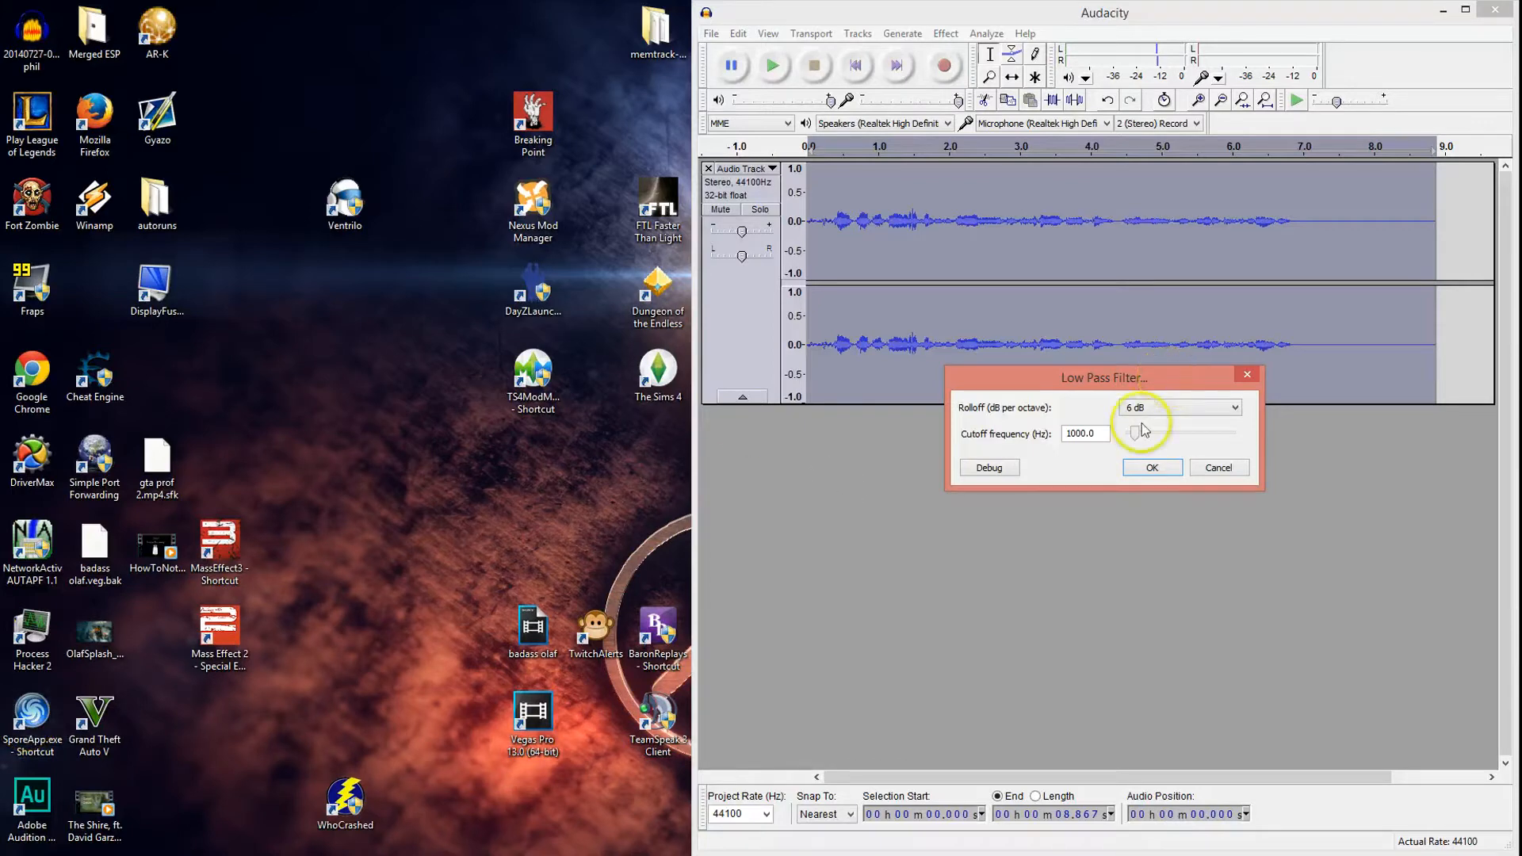
- Apply the Low Pass Filter with a 6 dB per octave rolloff and a cutoff frequency of 400 Hz
{"action": "left_click_drag", "start_coordinate": [1103, 435], "coordinate": [1064, 433]}
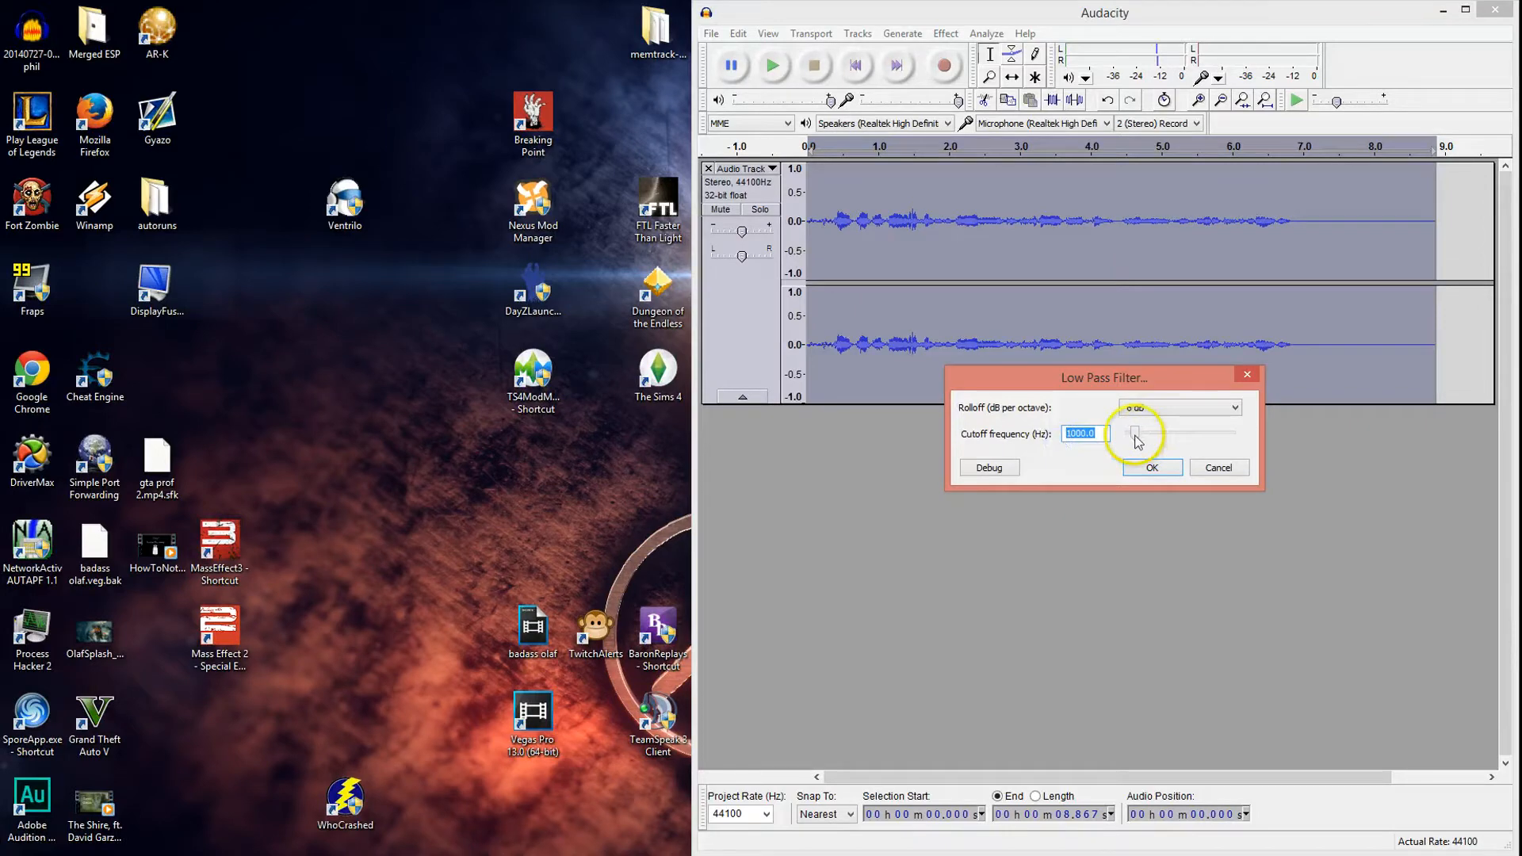
{"action": "left_click", "coordinate": [1149, 408]}
{"action": "left_click", "coordinate": [1152, 412]}
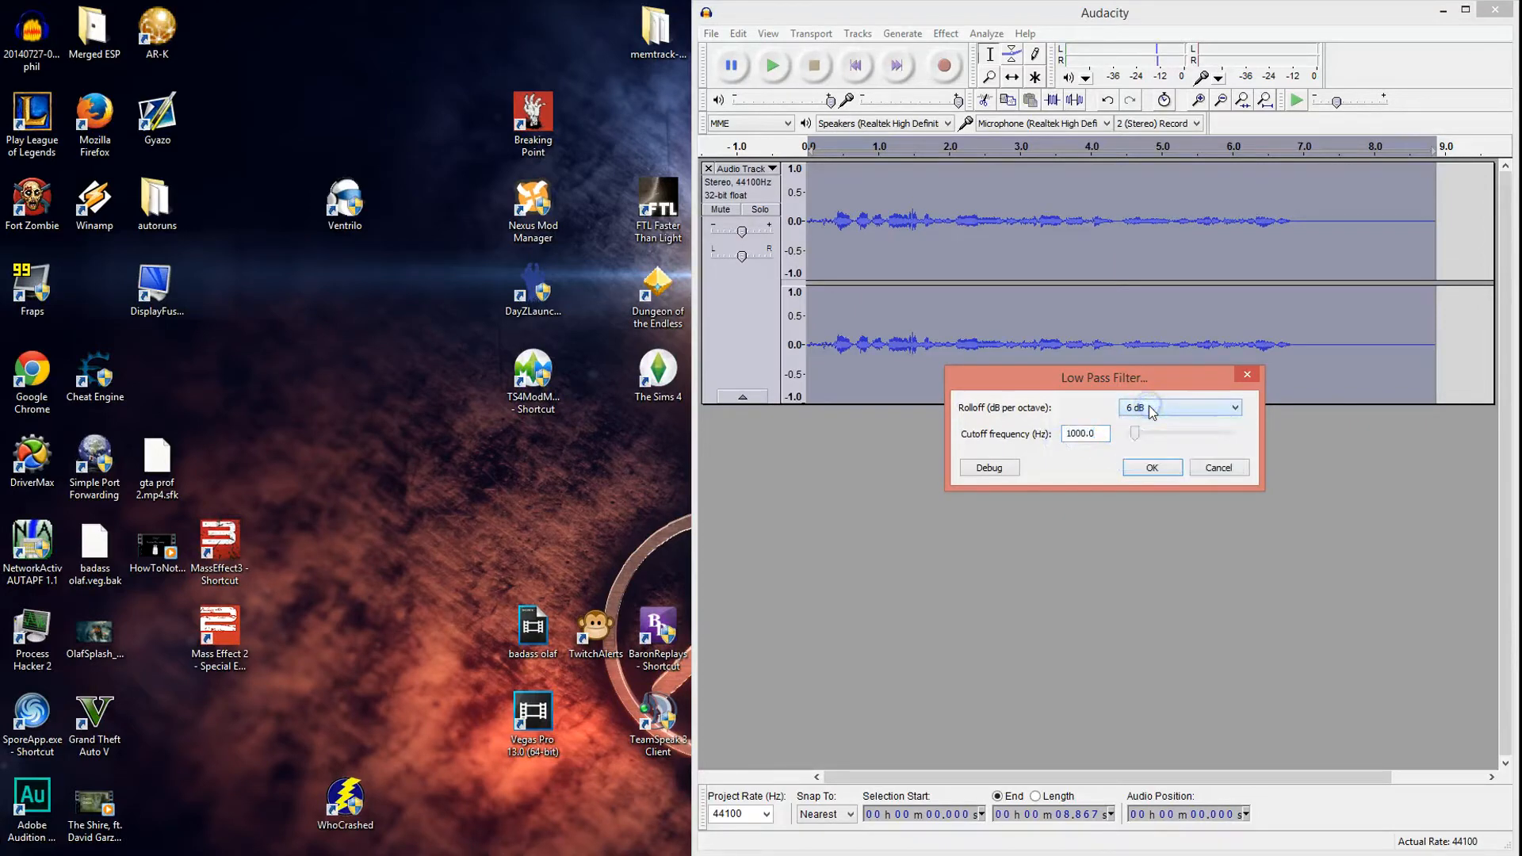
{"action": "left_click_drag", "start_coordinate": [1114, 433], "coordinate": [1006, 435]}
{"action": "type", "text": "400"}
{"action": "left_click", "coordinate": [1164, 501]}
{"action": "left_click", "coordinate": [1153, 470]}
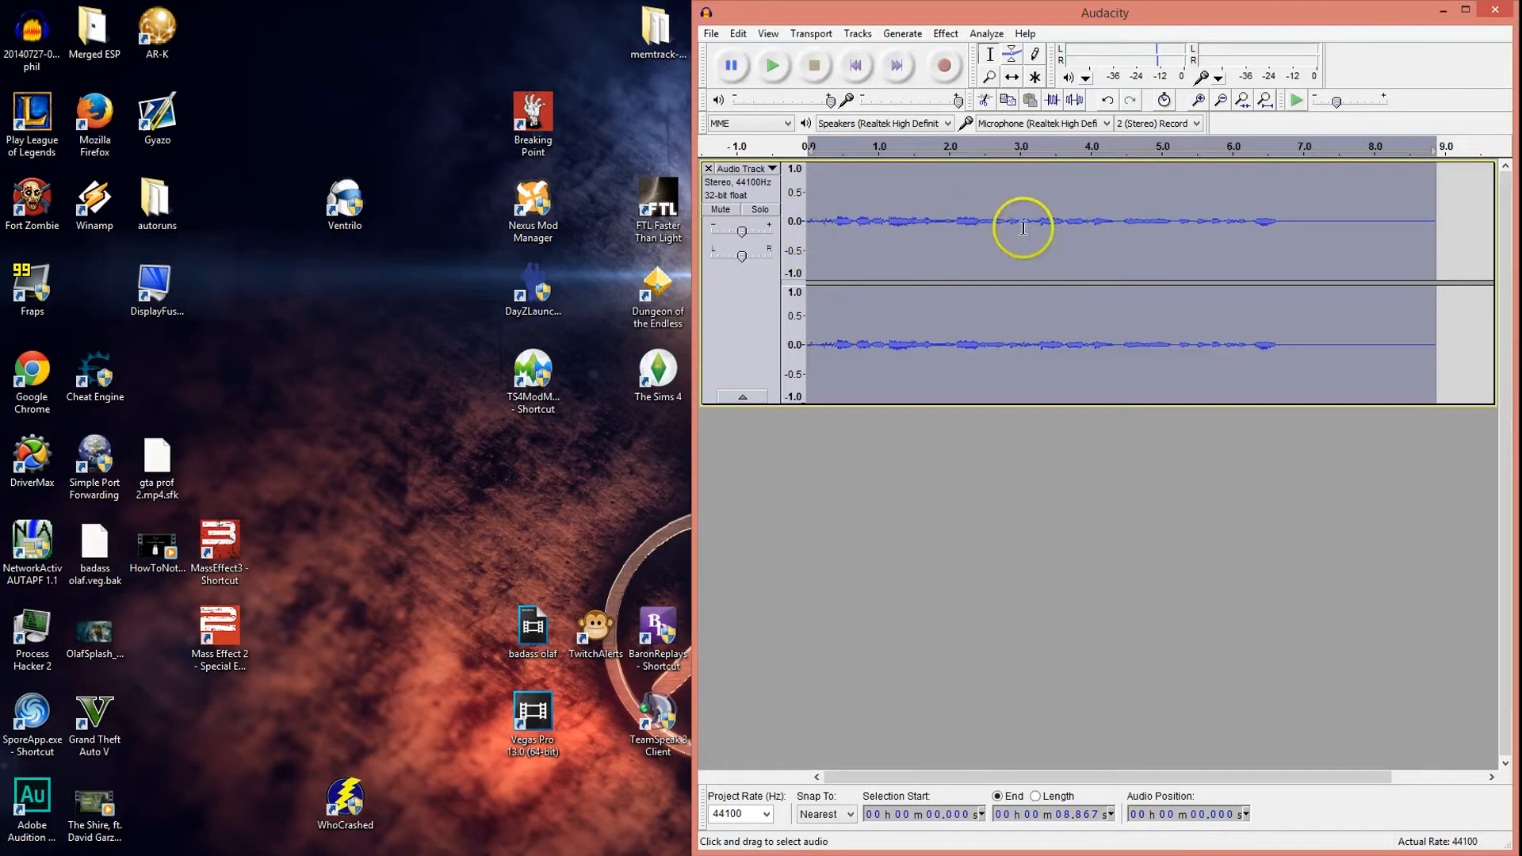
- Listen to the low-pass filtered track from the beginning
{"action": "left_click", "coordinate": [773, 68]}
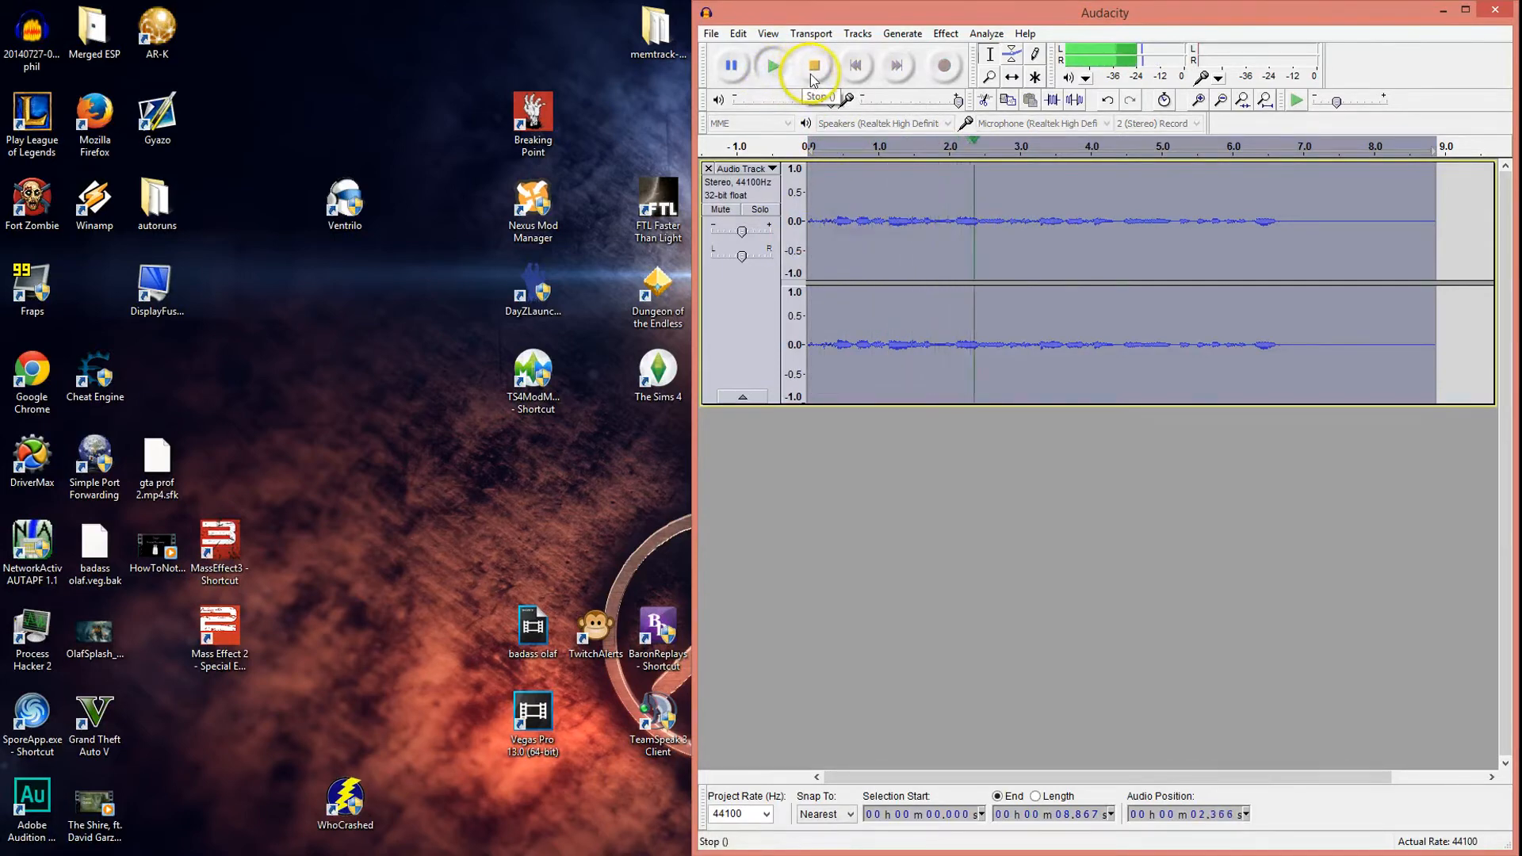
{"action": "left_click", "coordinate": [812, 75]}
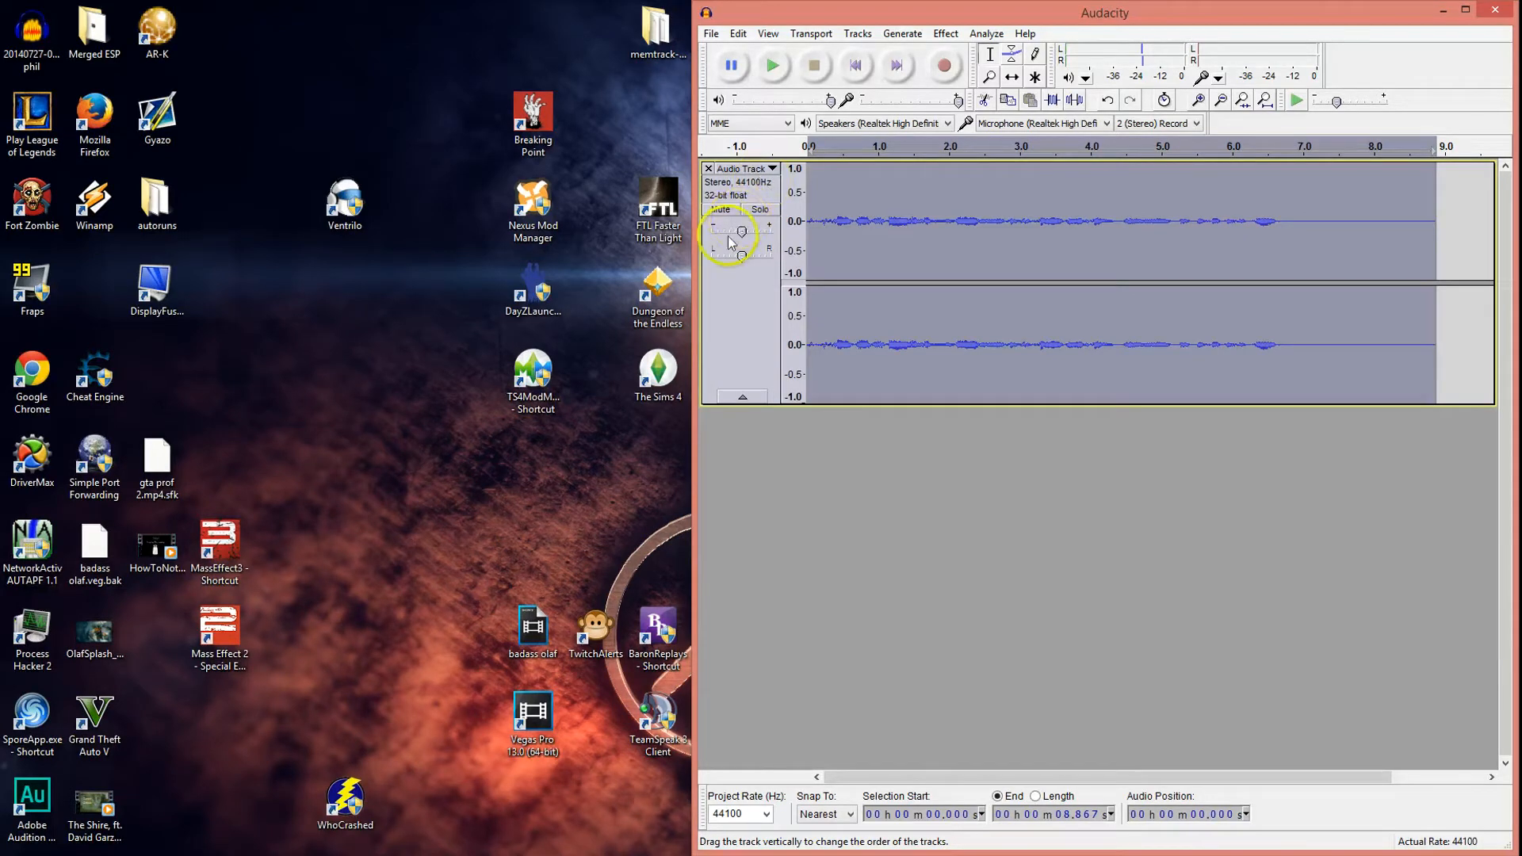
- Try lower gain levels on the track while playing it, starting around -11 dB, and return the gain to its centre position
{"action": "mouse_move", "coordinate": [741, 236]}
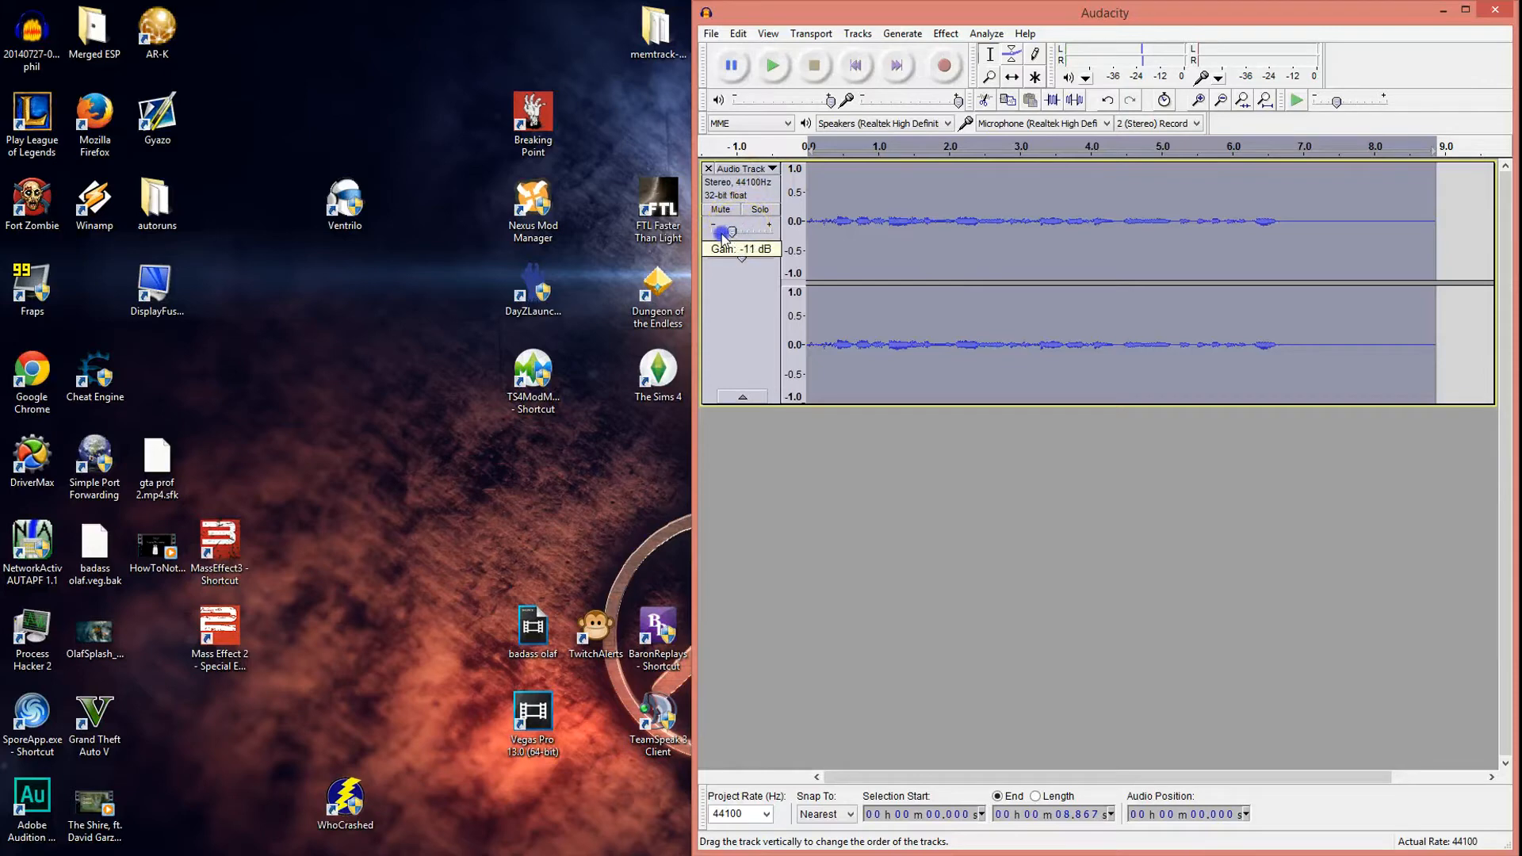
{"action": "left_click_drag", "start_coordinate": [741, 230], "coordinate": [730, 230]}
{"action": "left_click", "coordinate": [772, 65]}
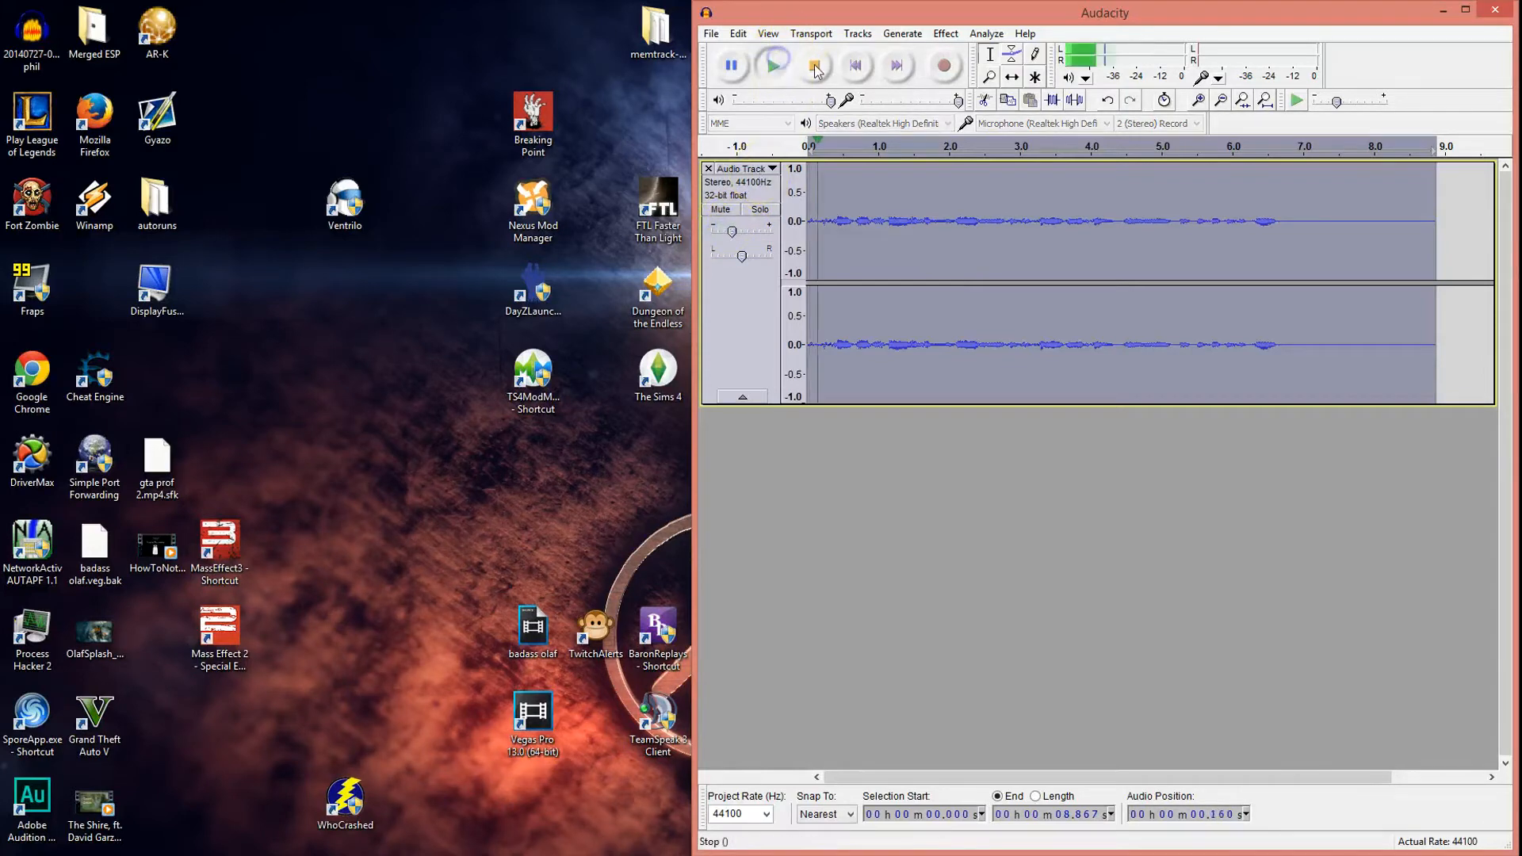
{"action": "left_click_drag", "start_coordinate": [728, 232], "coordinate": [716, 228]}
{"action": "left_click", "coordinate": [826, 71]}
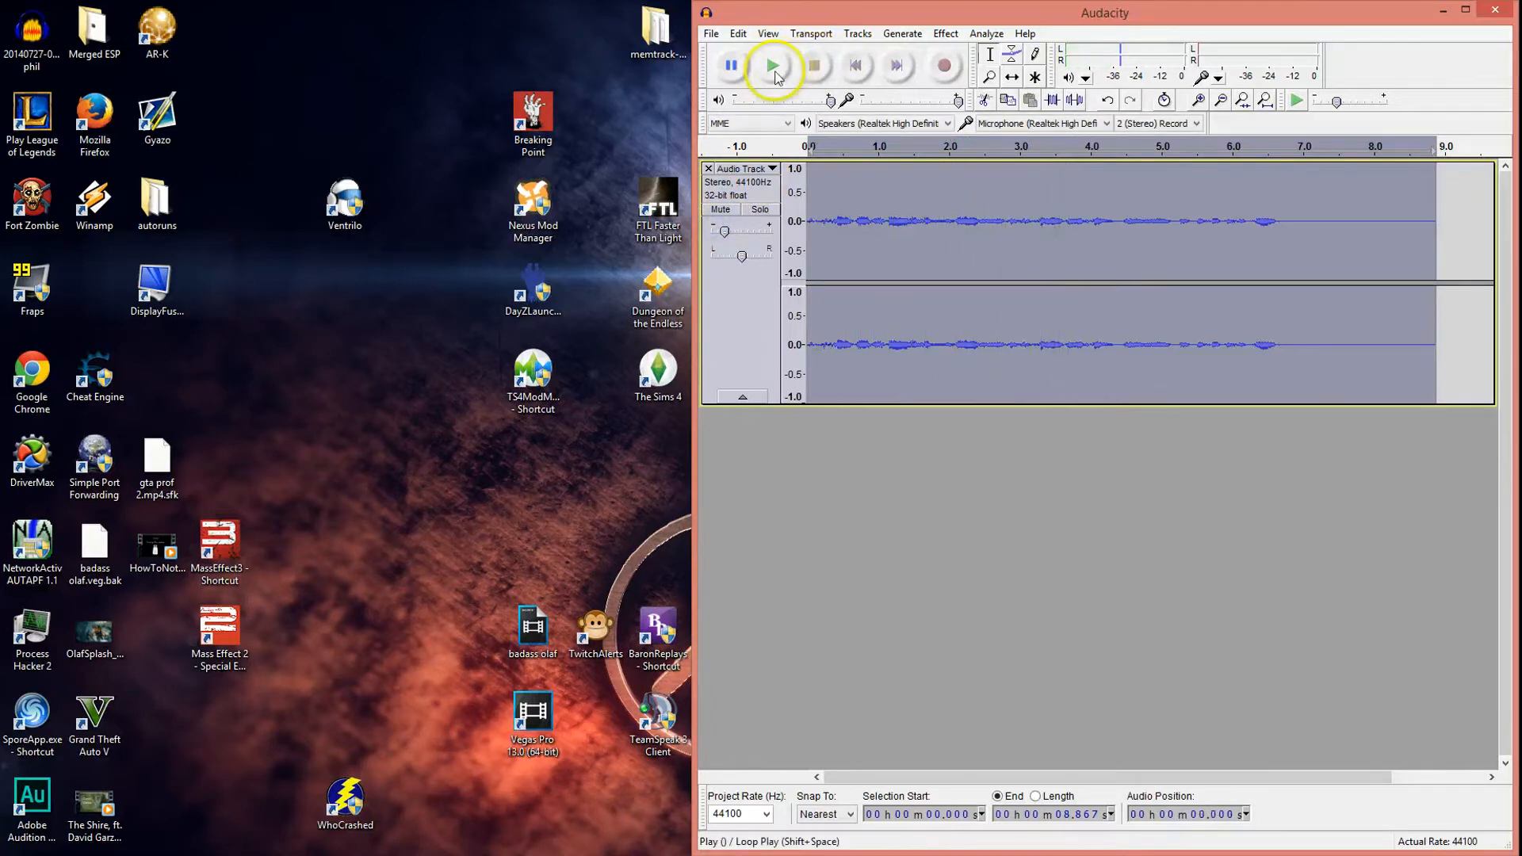
{"action": "left_click_drag", "start_coordinate": [731, 234], "coordinate": [760, 241]}
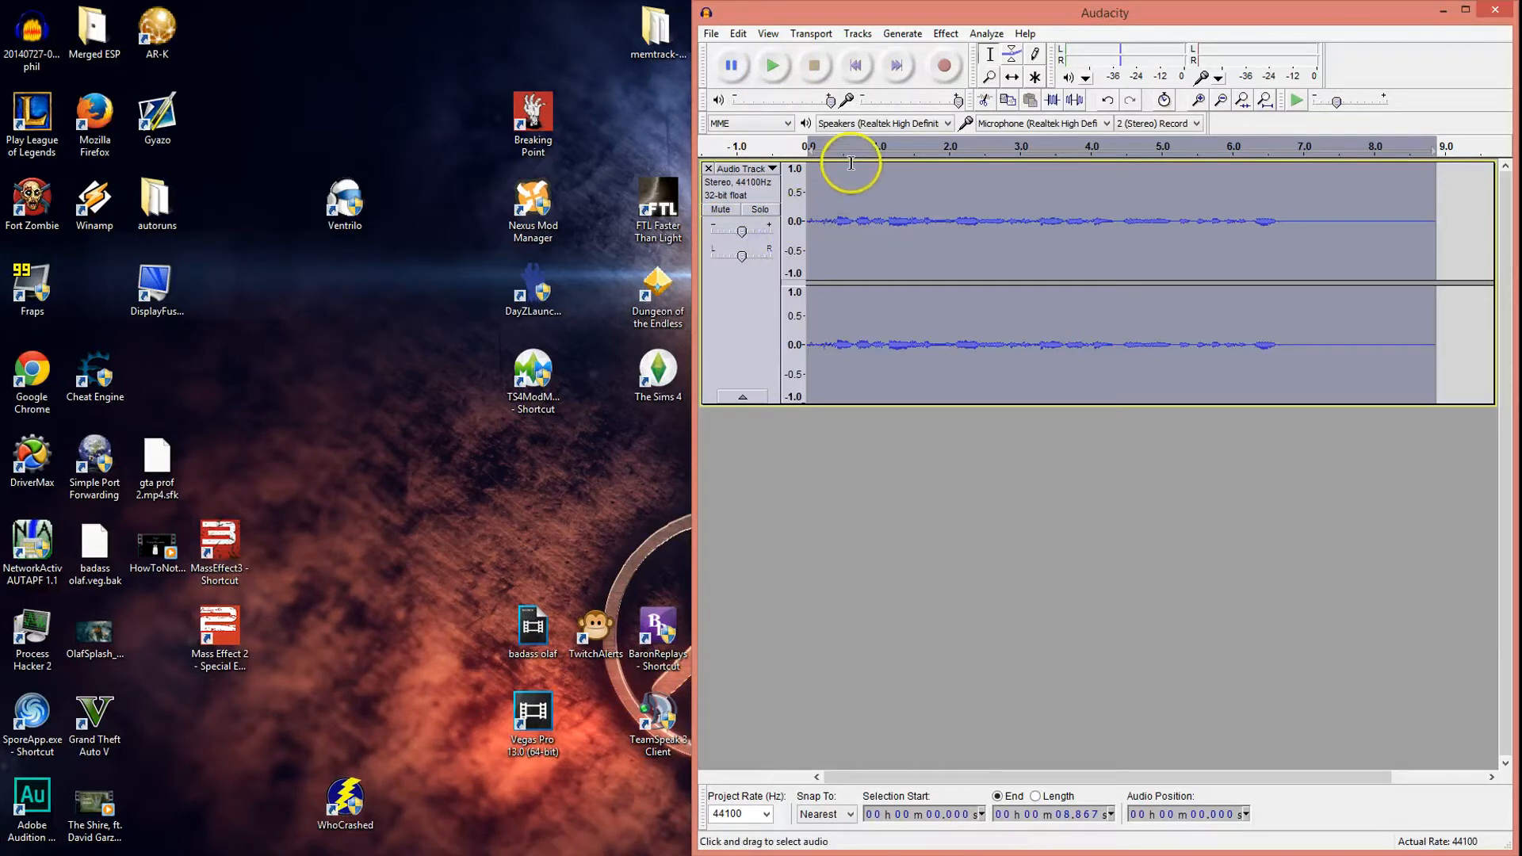
- Open the Reverb effect for the selected track
{"action": "left_click", "coordinate": [953, 37]}
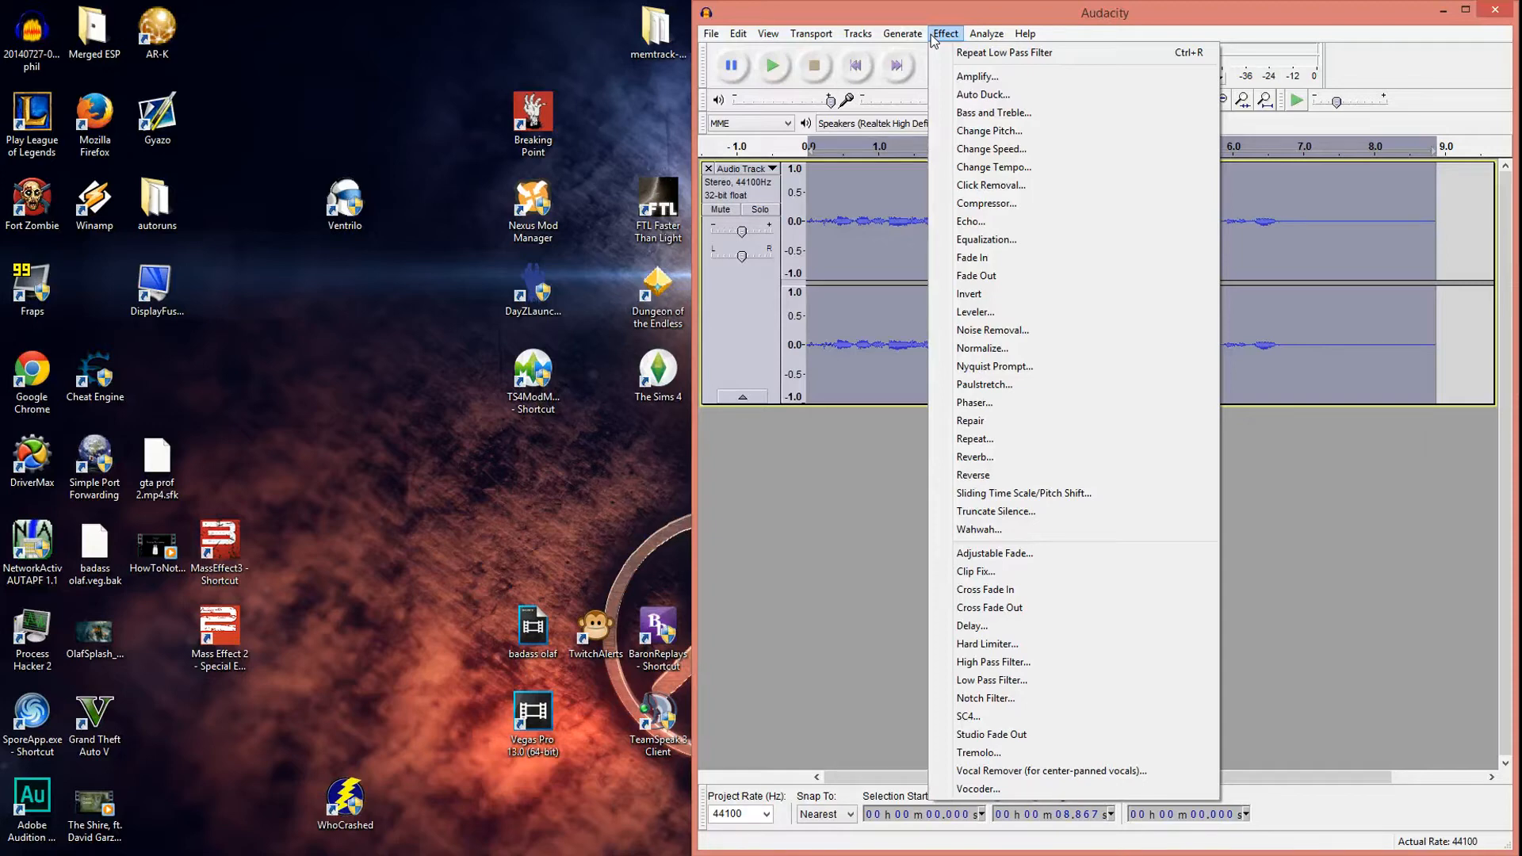
{"action": "mouse_move", "coordinate": [957, 37]}
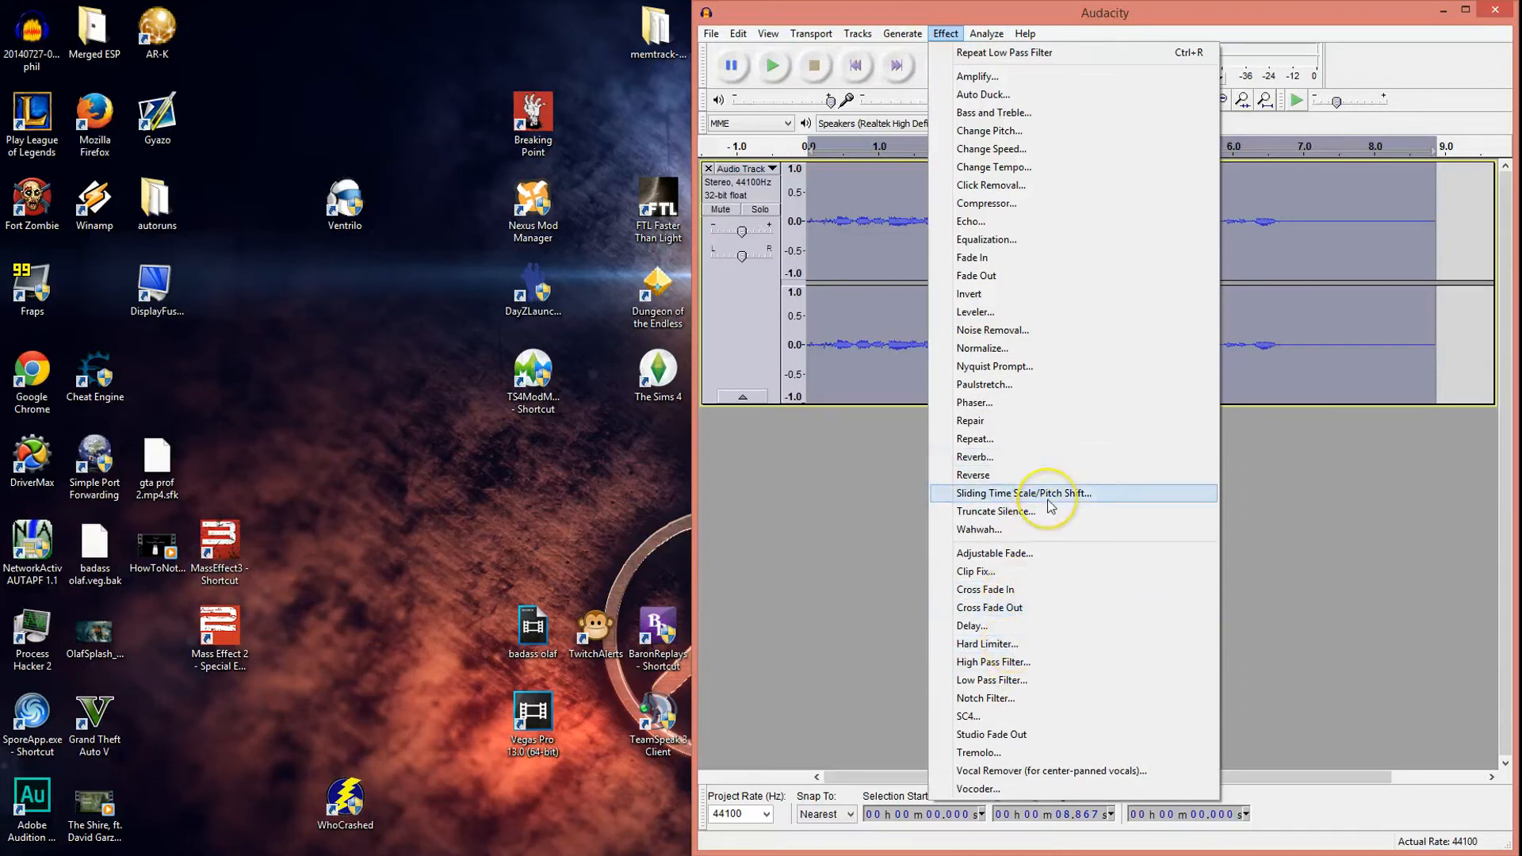
{"action": "left_click", "coordinate": [1022, 457]}
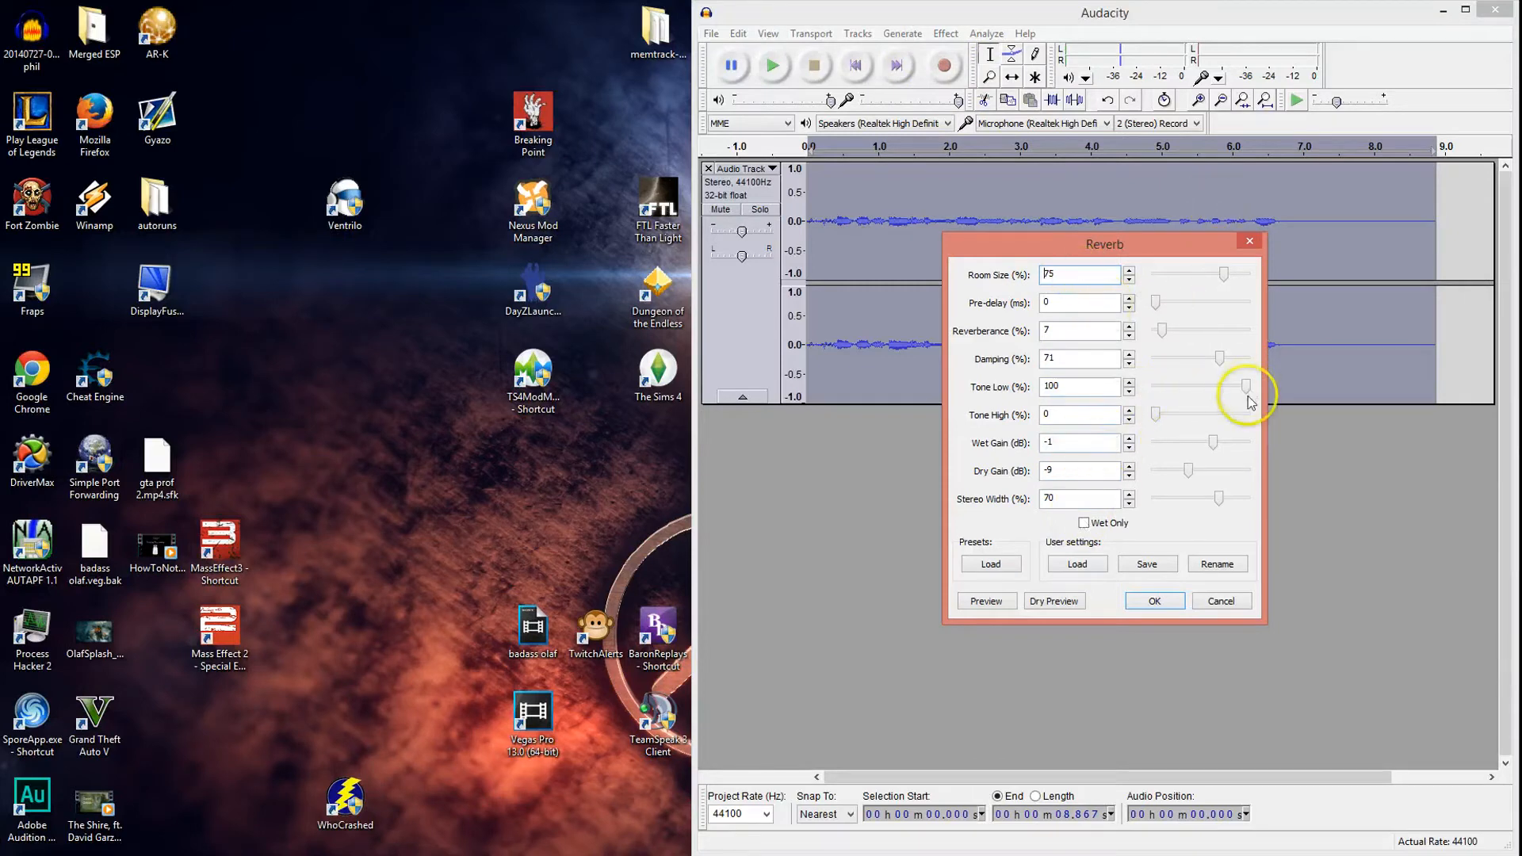
{"action": "left_click", "coordinate": [1178, 452]}
- Load the Small Room Bright preset into the Reverb settings
{"action": "left_click", "coordinate": [983, 564]}
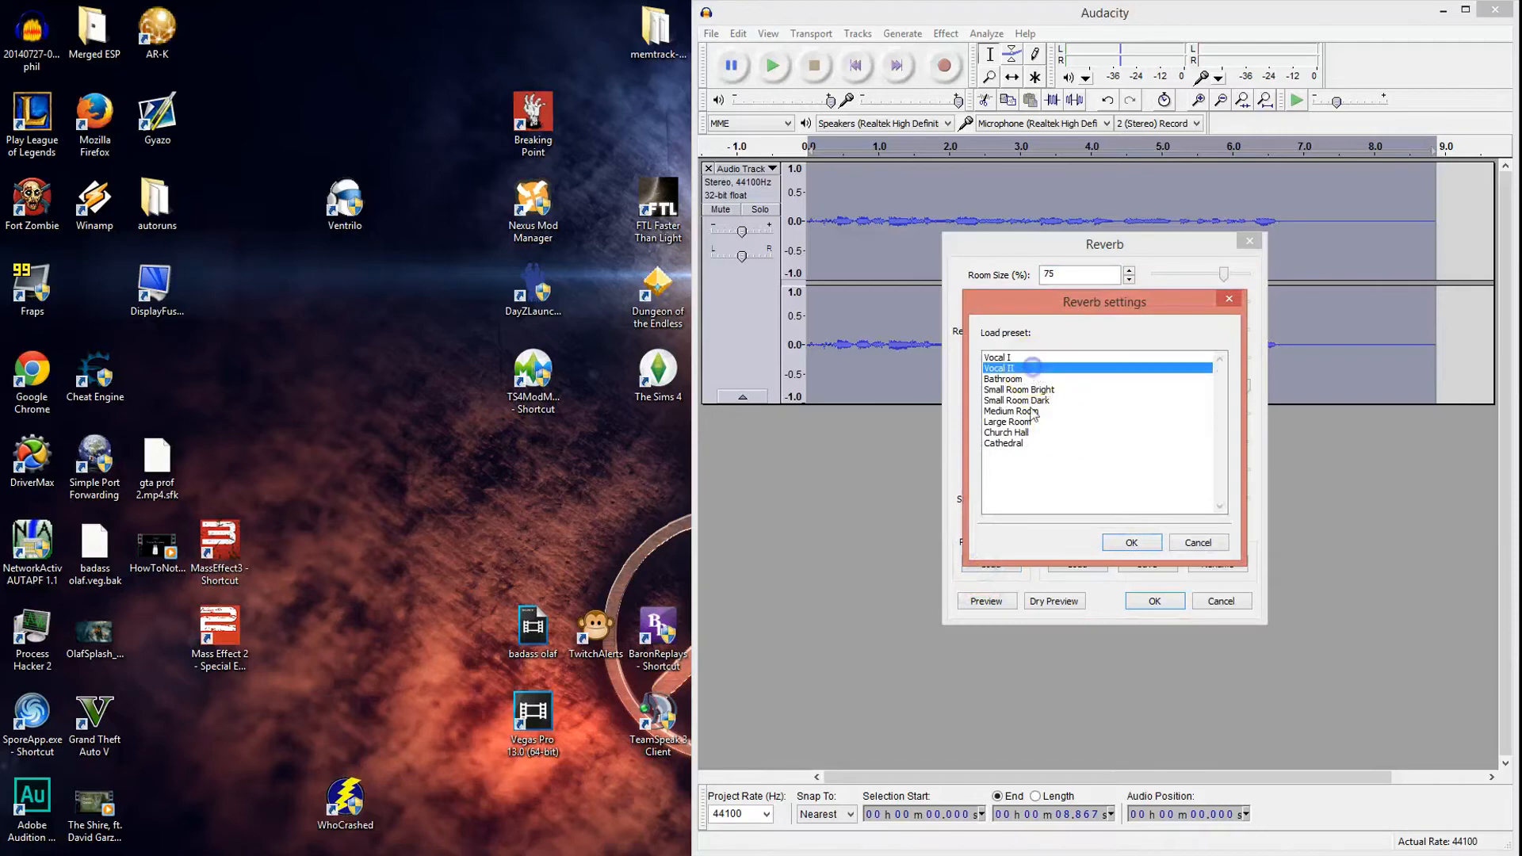
{"action": "left_click", "coordinate": [1029, 421]}
{"action": "left_click", "coordinate": [1009, 379]}
{"action": "left_click", "coordinate": [1014, 389]}
{"action": "left_click", "coordinate": [1018, 411]}
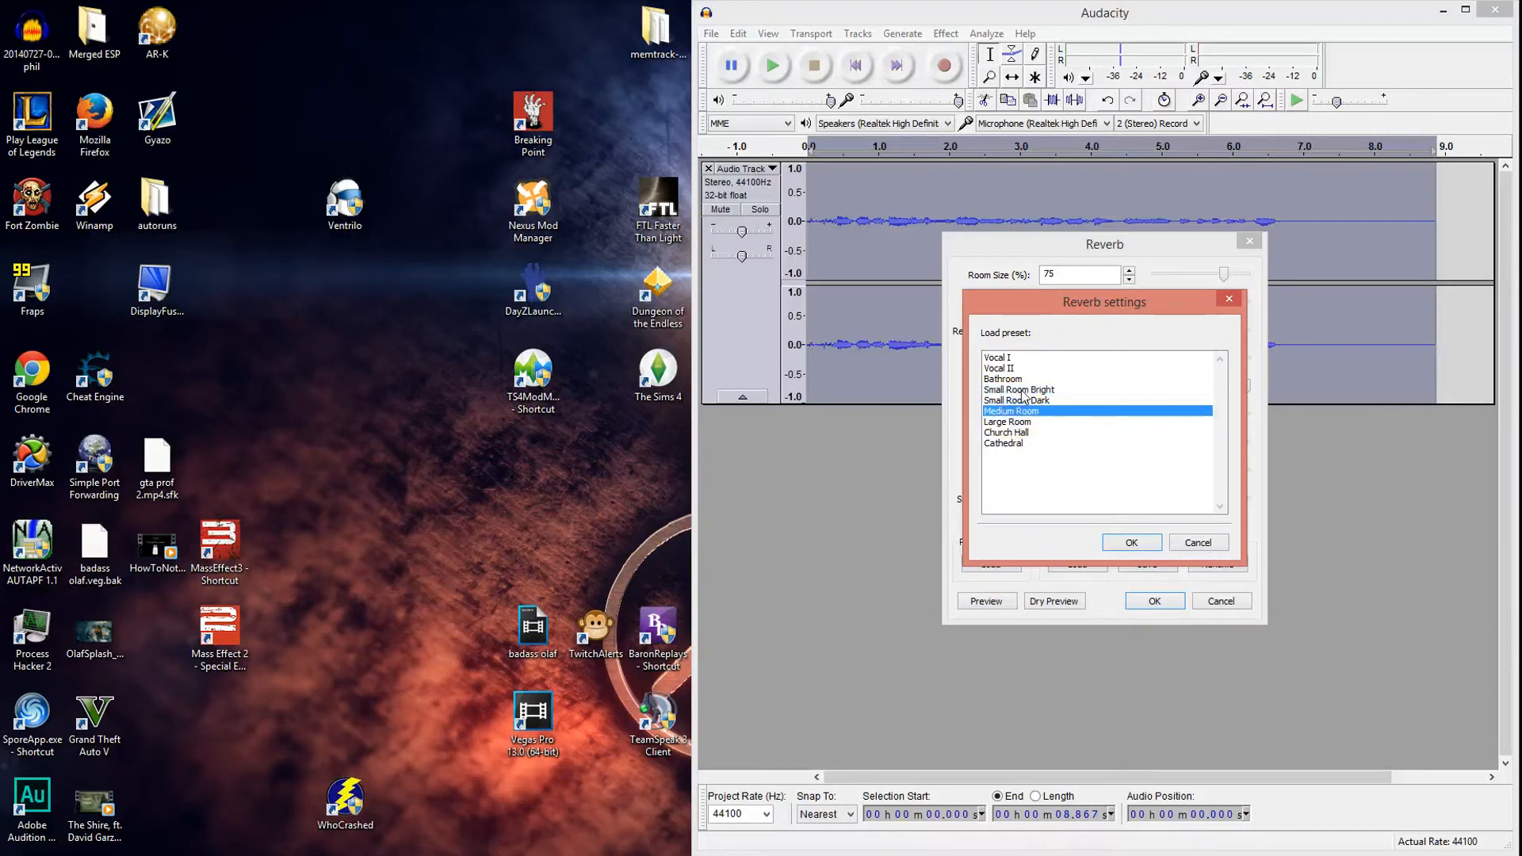
{"action": "double_click", "coordinate": [1019, 390]}
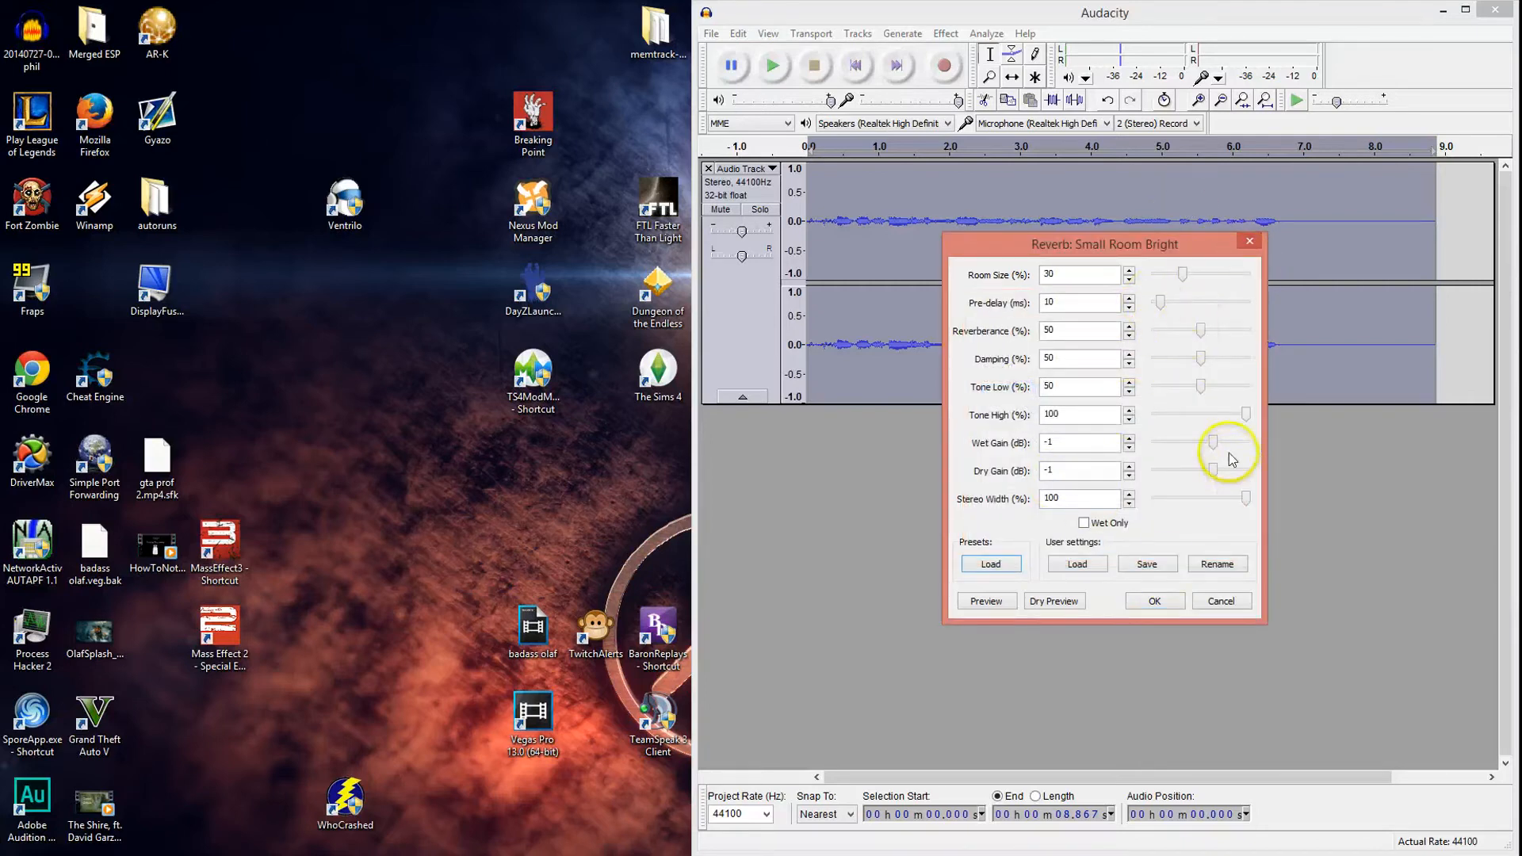
{"action": "left_click", "coordinate": [991, 563]}
{"action": "left_click", "coordinate": [1020, 390]}
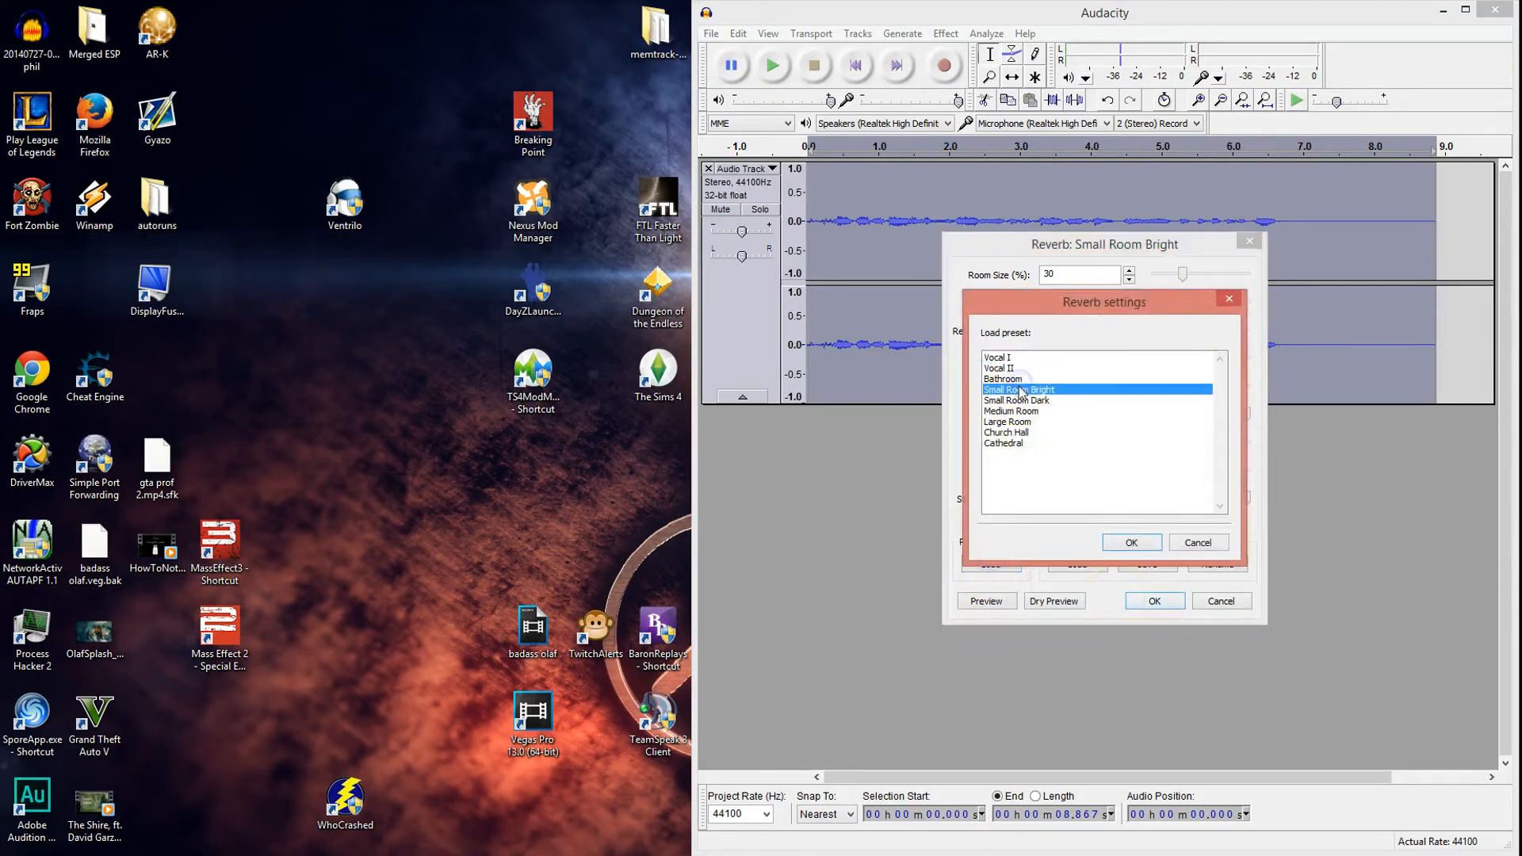
{"action": "double_click", "coordinate": [1020, 390]}
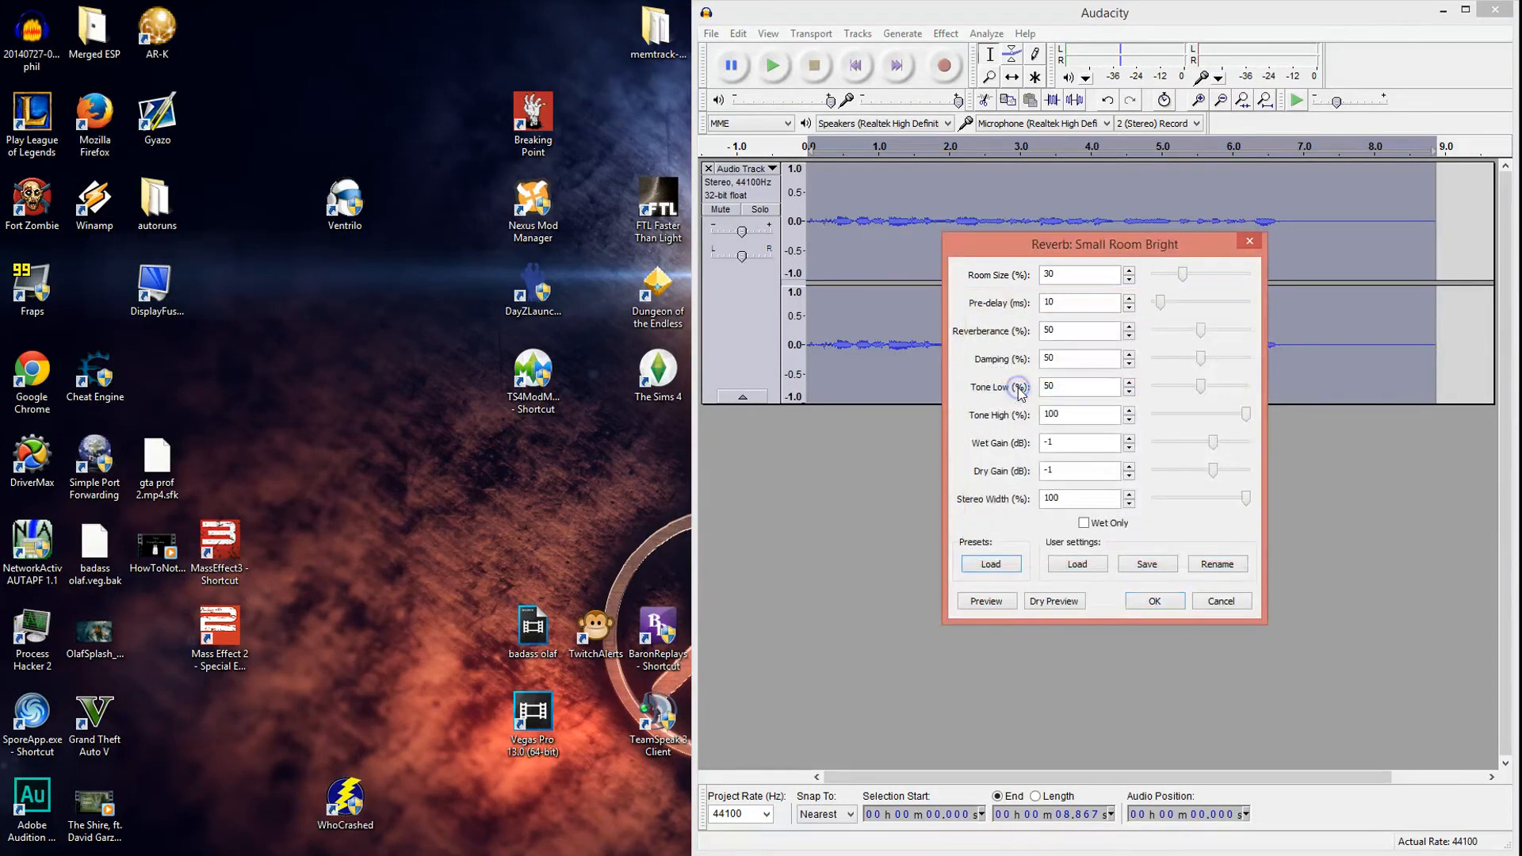
- Preview the track dry, and preview it with the Small Room Bright reverb for comparison
{"action": "left_click", "coordinate": [1034, 607]}
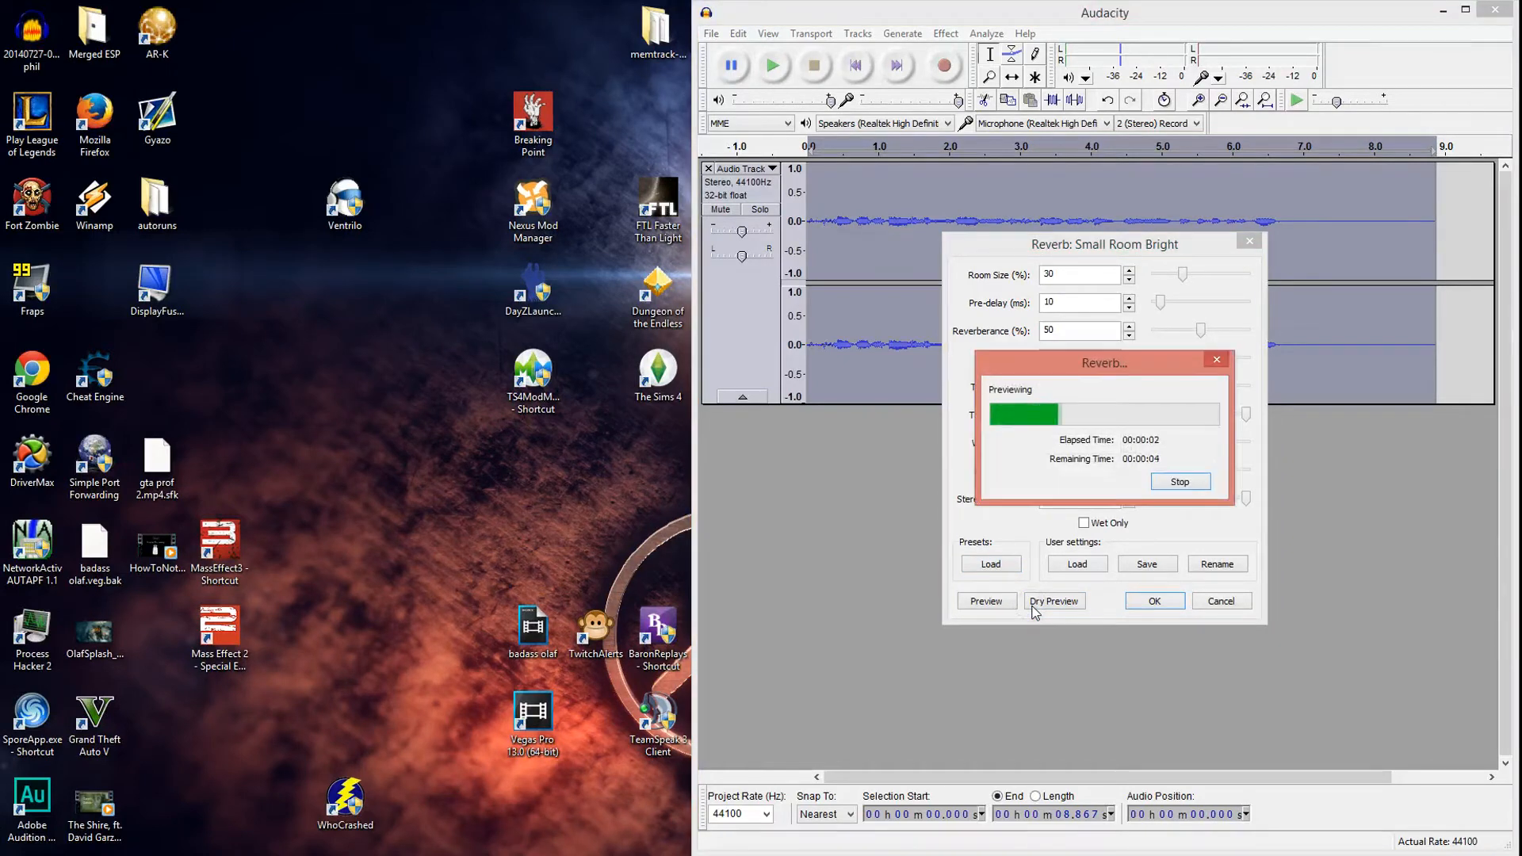
{"action": "left_click", "coordinate": [1178, 482]}
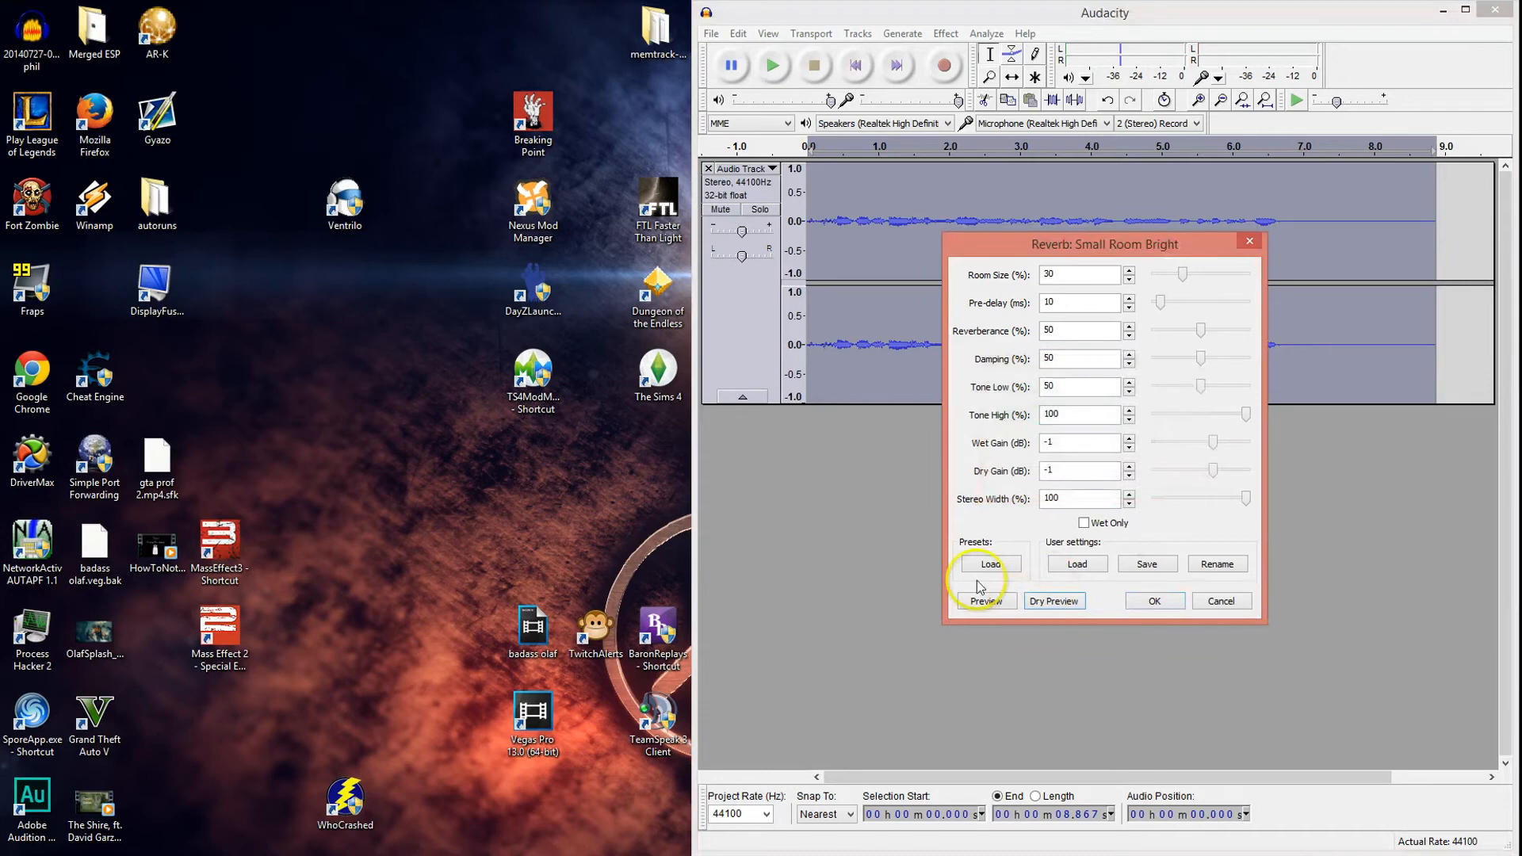
{"action": "left_click", "coordinate": [987, 604]}
{"action": "left_click", "coordinate": [985, 599]}
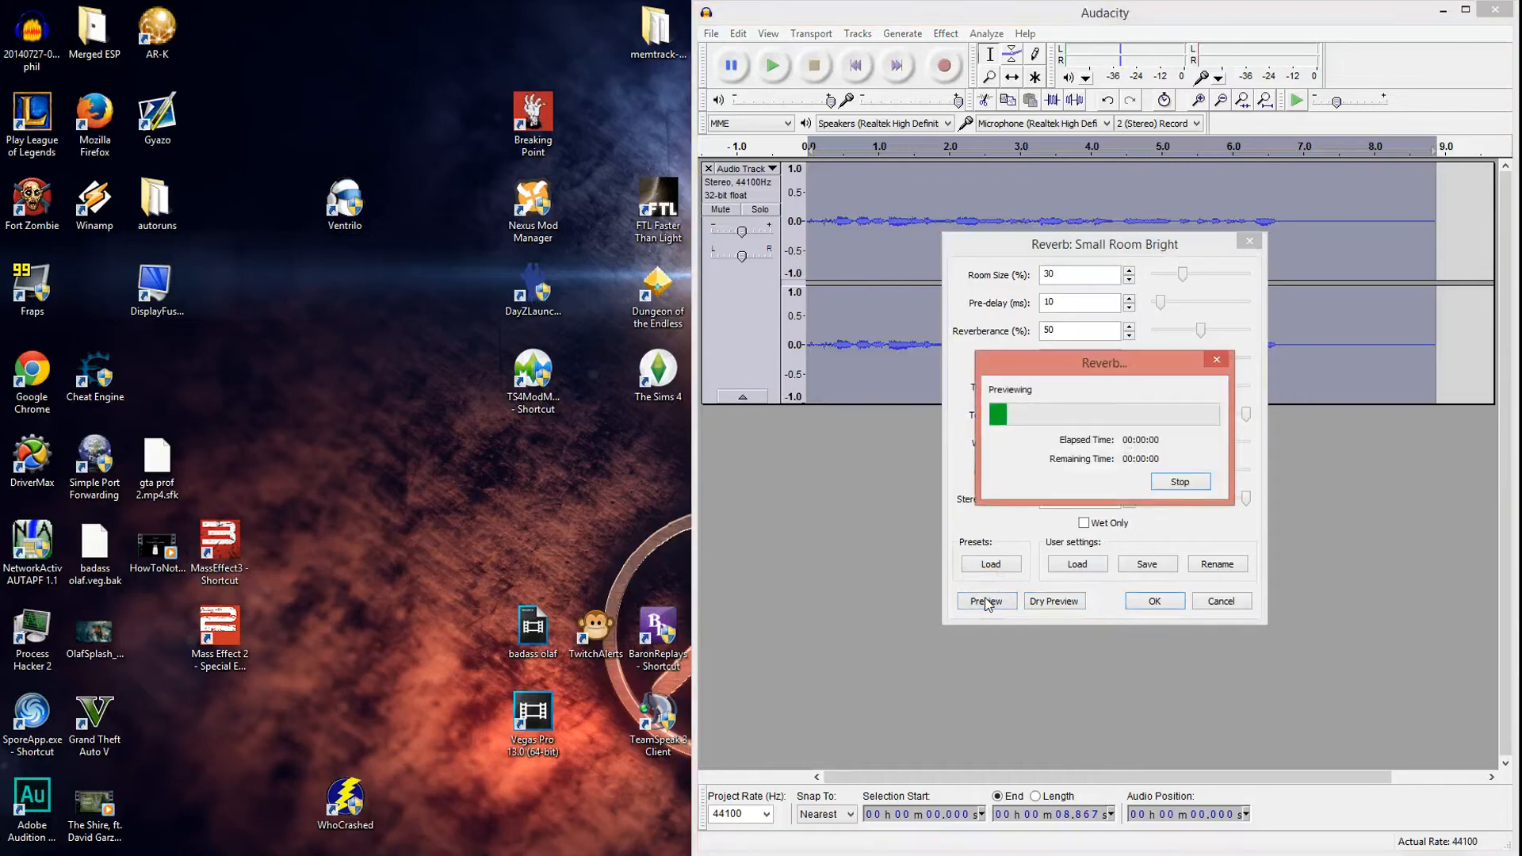
{"action": "left_click", "coordinate": [1175, 485]}
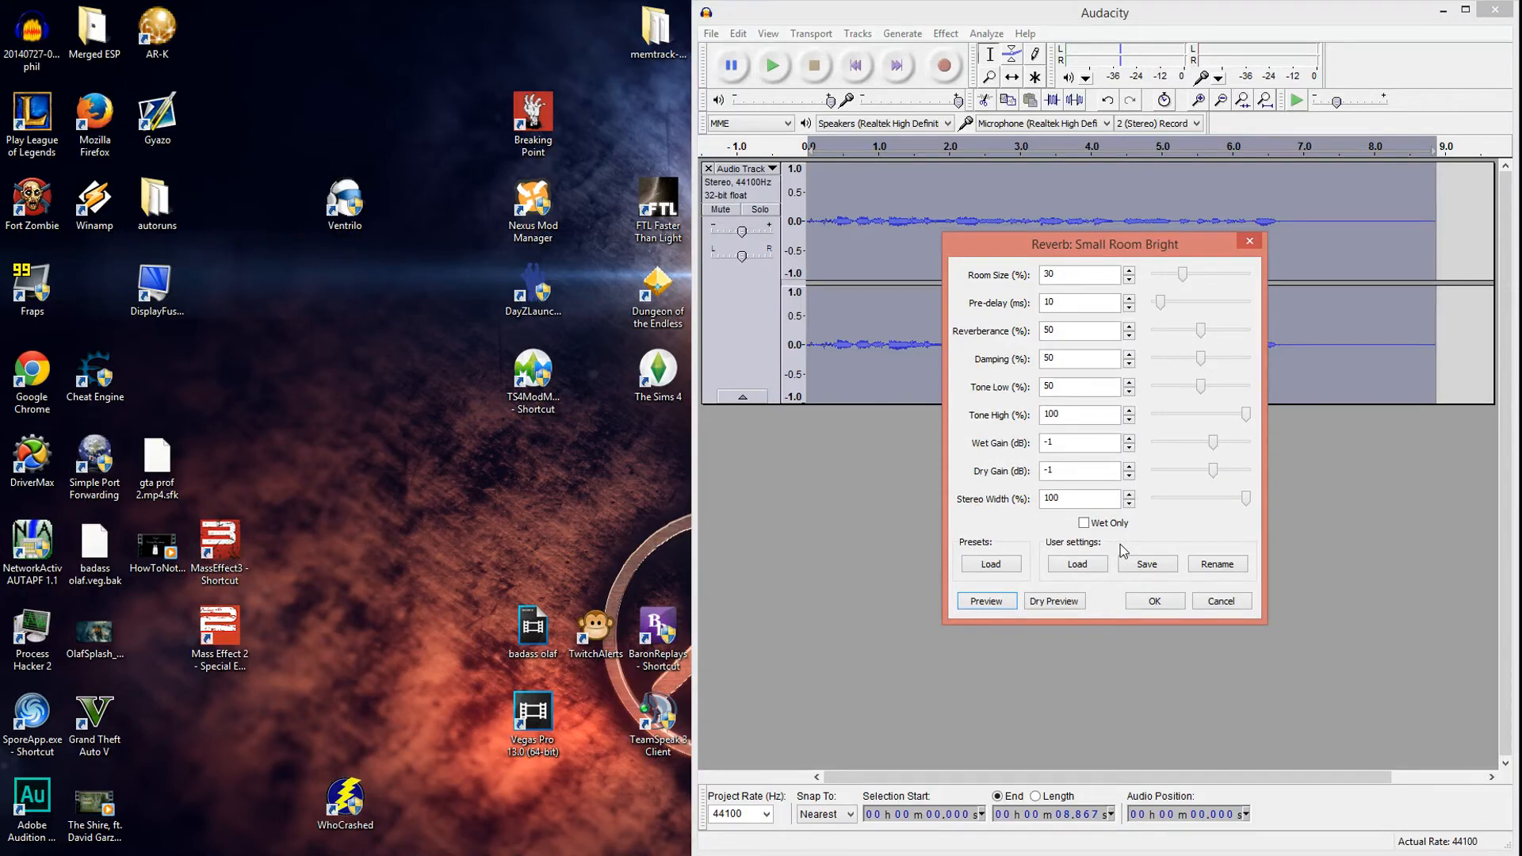
{"action": "left_click", "coordinate": [987, 601]}
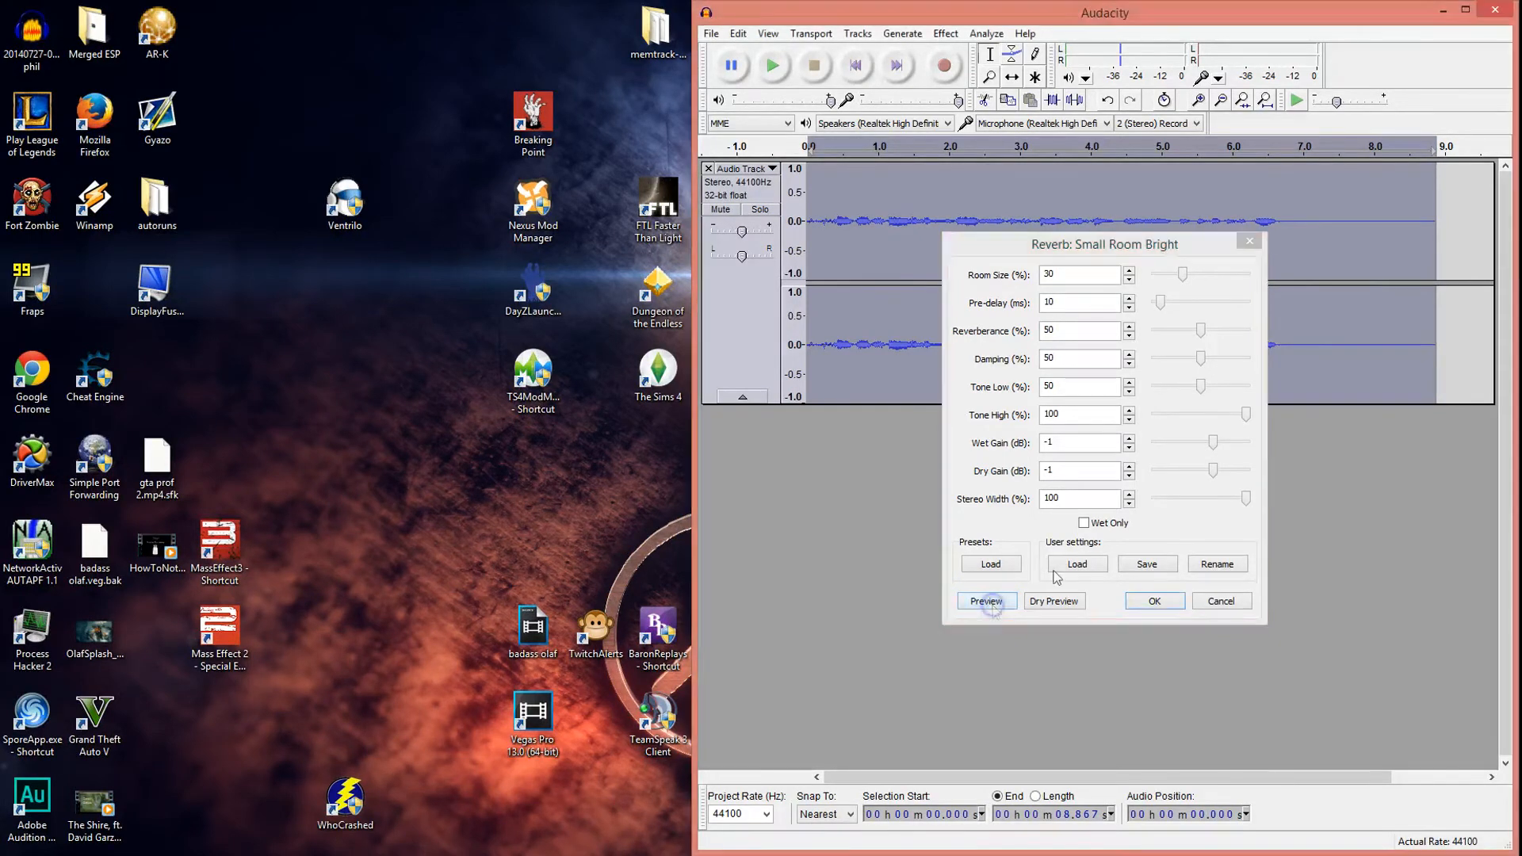
{"action": "left_click", "coordinate": [1200, 485]}
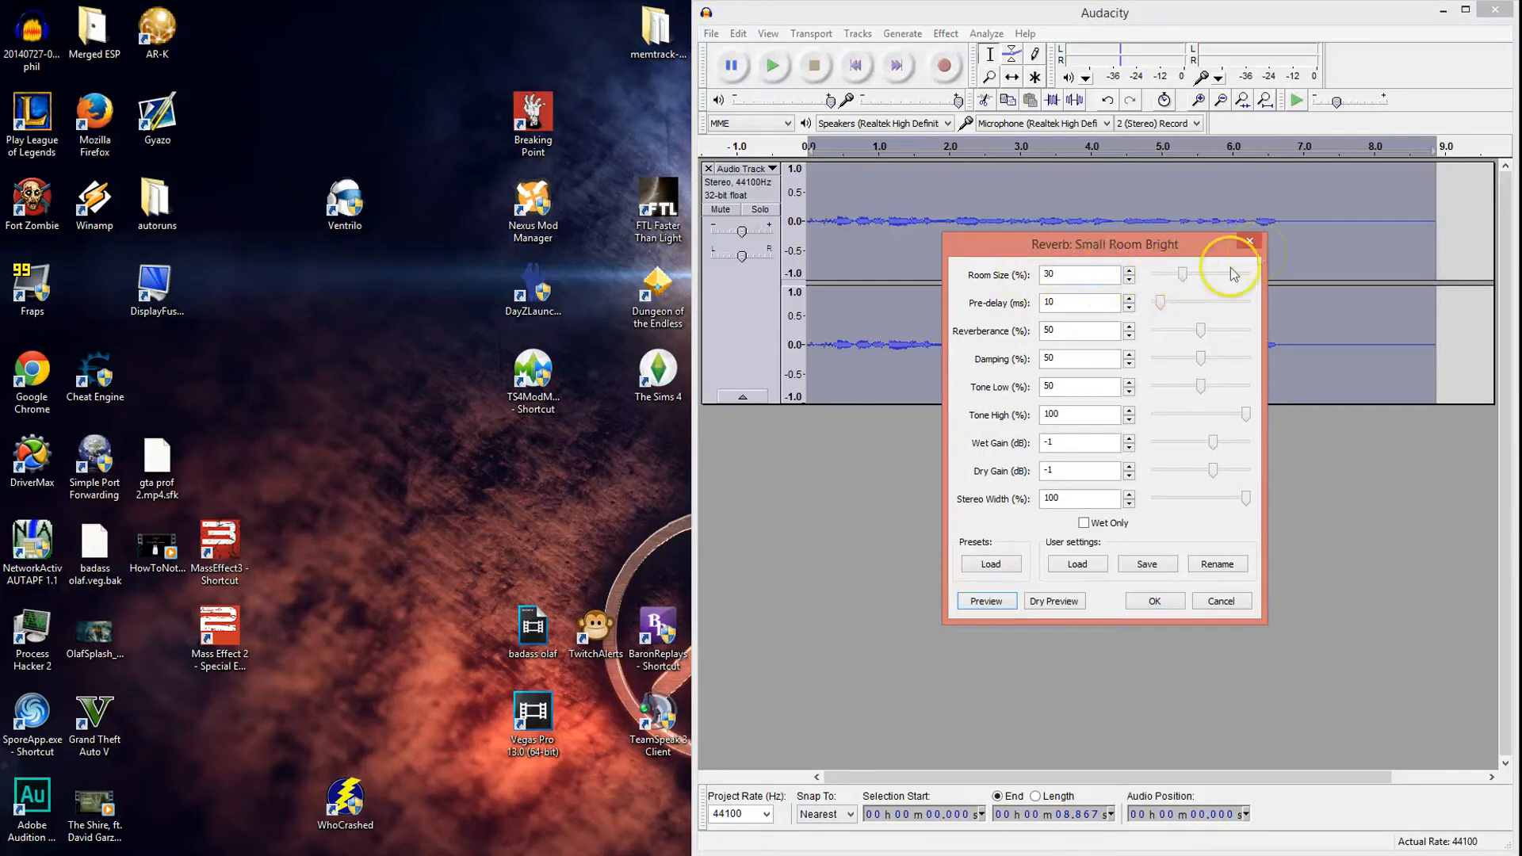
- Set the reverb's Pre-delay to 0 ms and preview the voice briefly
{"action": "left_click_drag", "start_coordinate": [1162, 304], "coordinate": [1155, 304]}
{"action": "left_click", "coordinate": [974, 604]}
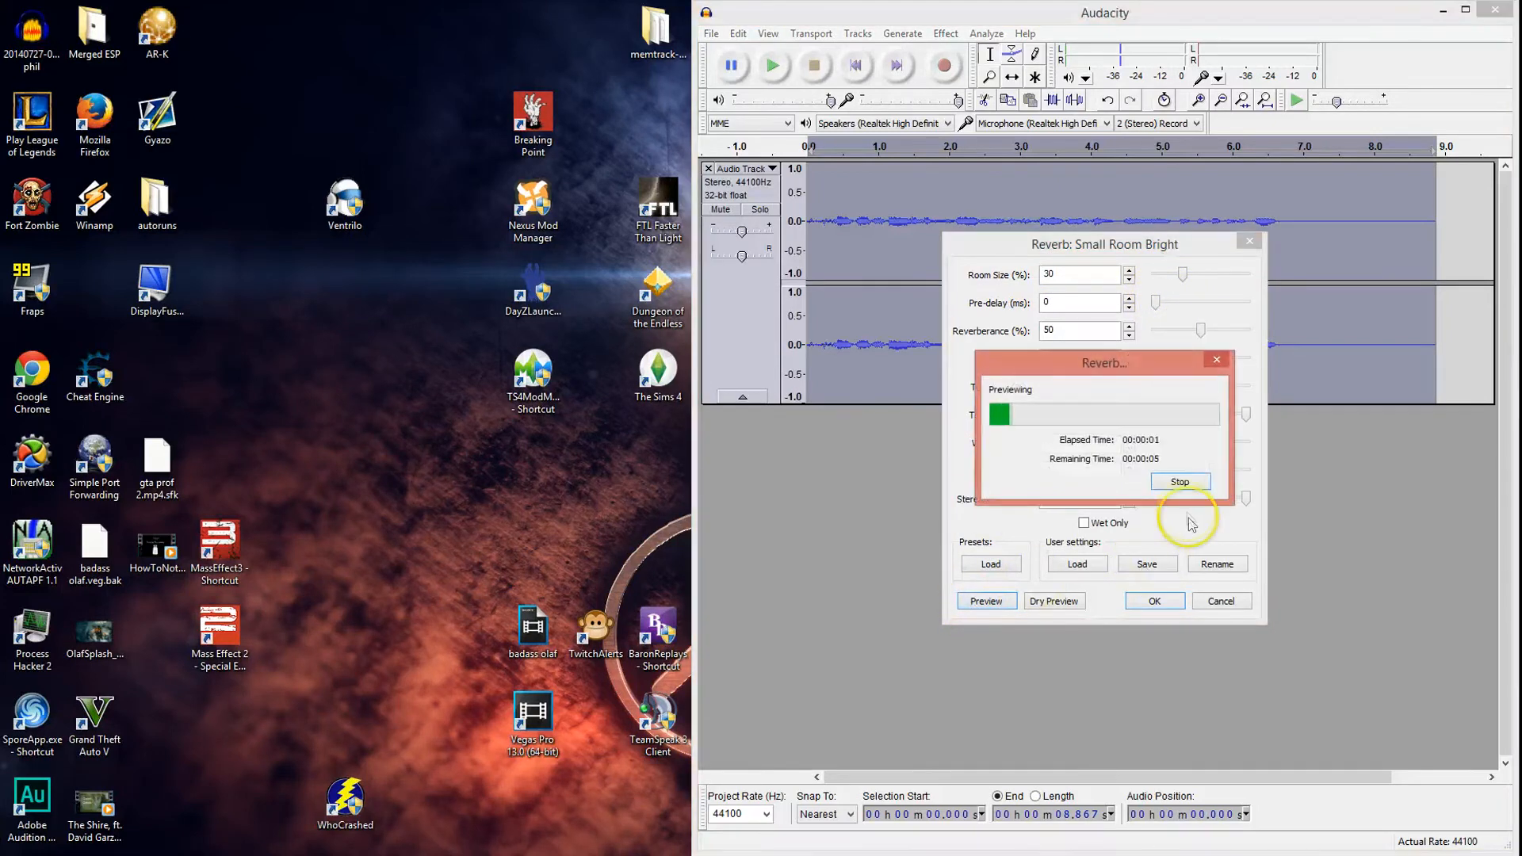
{"action": "left_click", "coordinate": [1217, 360]}
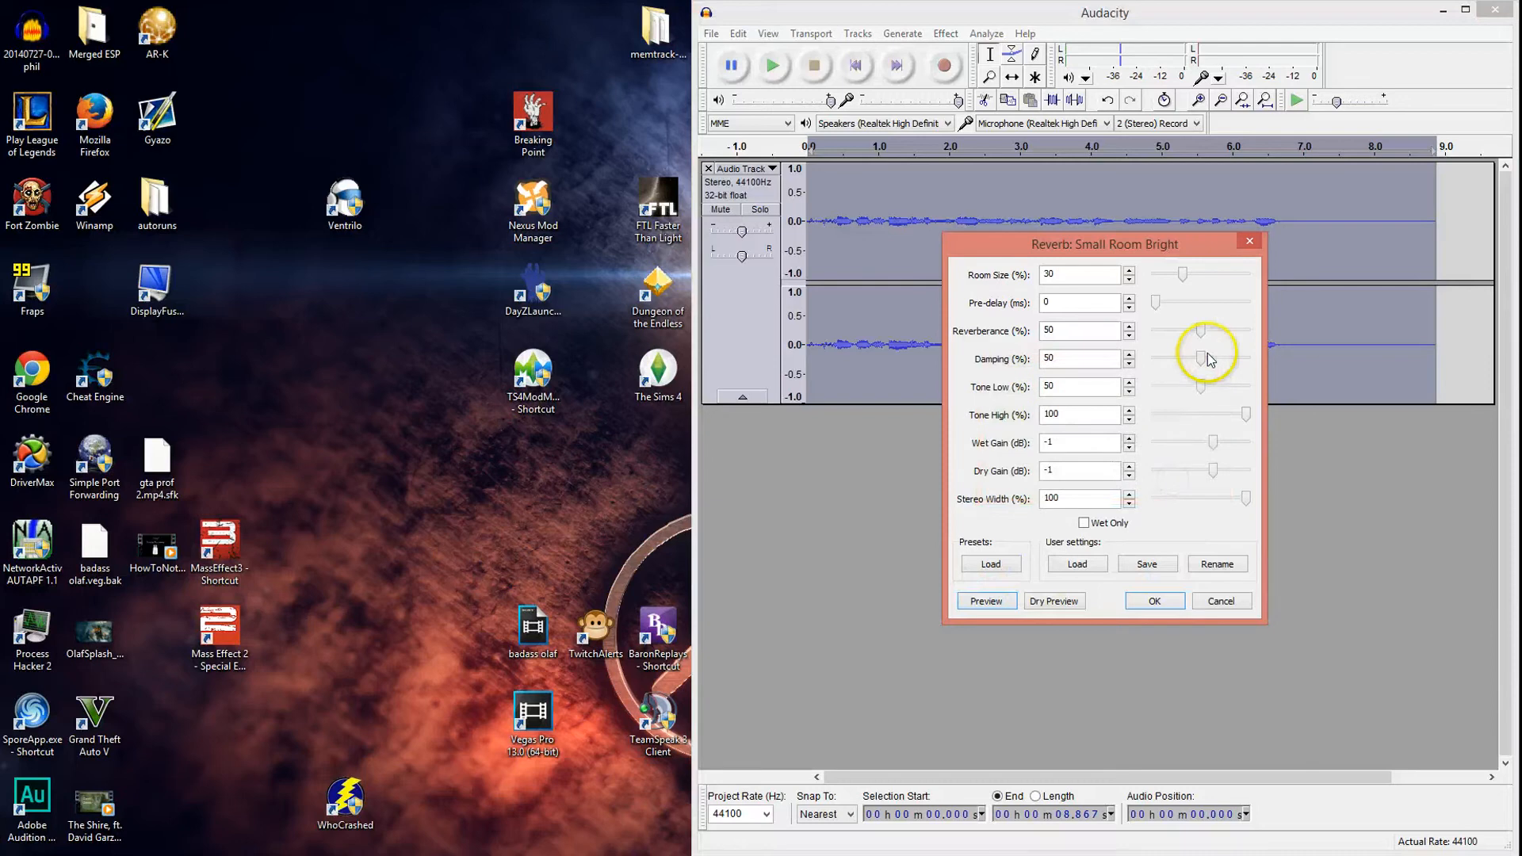
- Try the reverb's Reverberance at 0% and at 10%, previewing the voice with each value
{"action": "left_click_drag", "start_coordinate": [1200, 332], "coordinate": [1156, 333]}
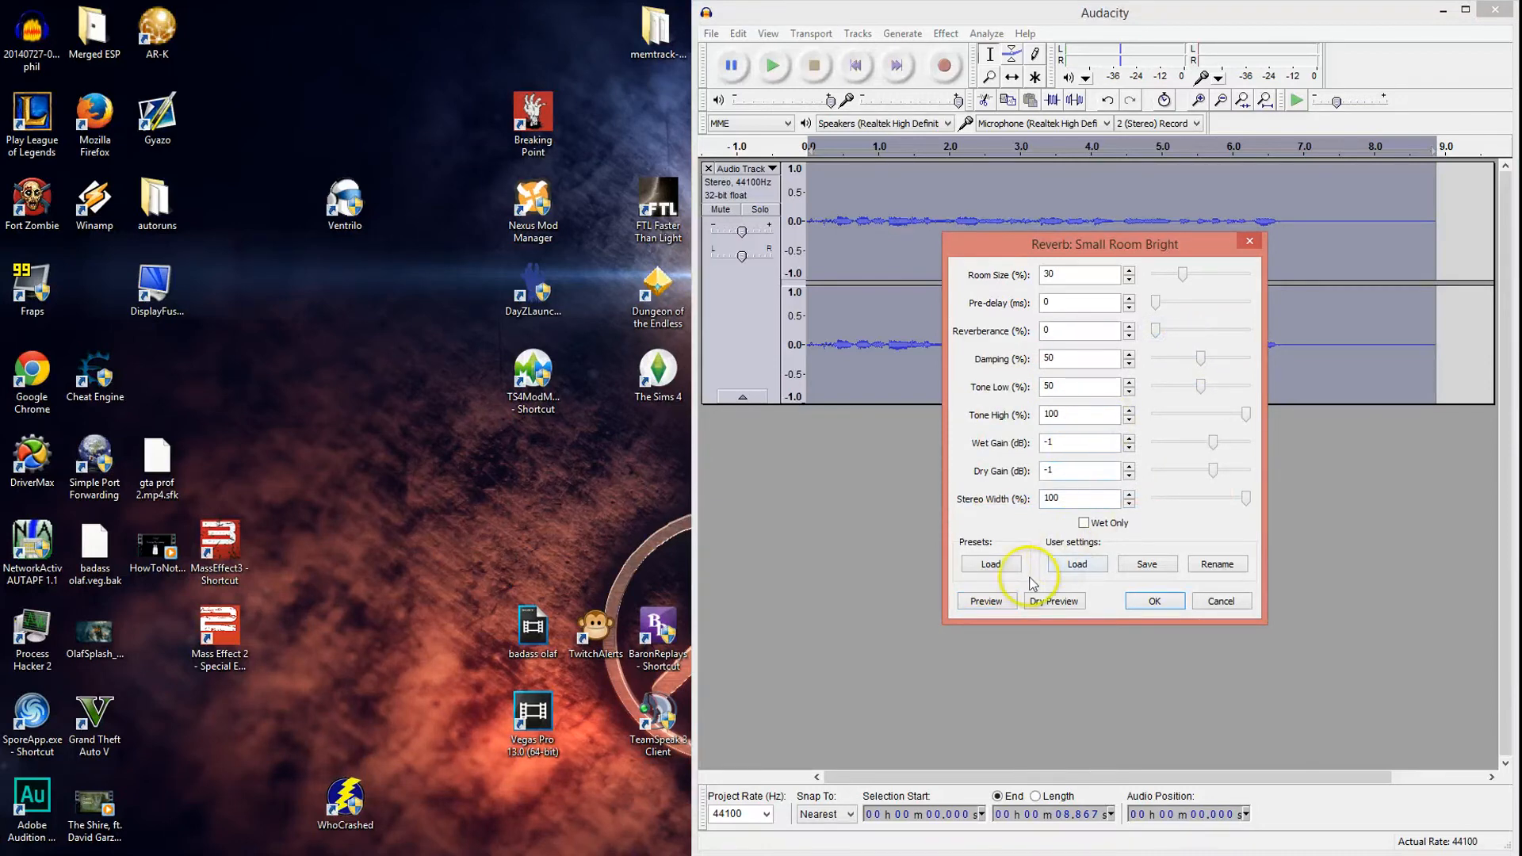
{"action": "left_click", "coordinate": [1004, 605]}
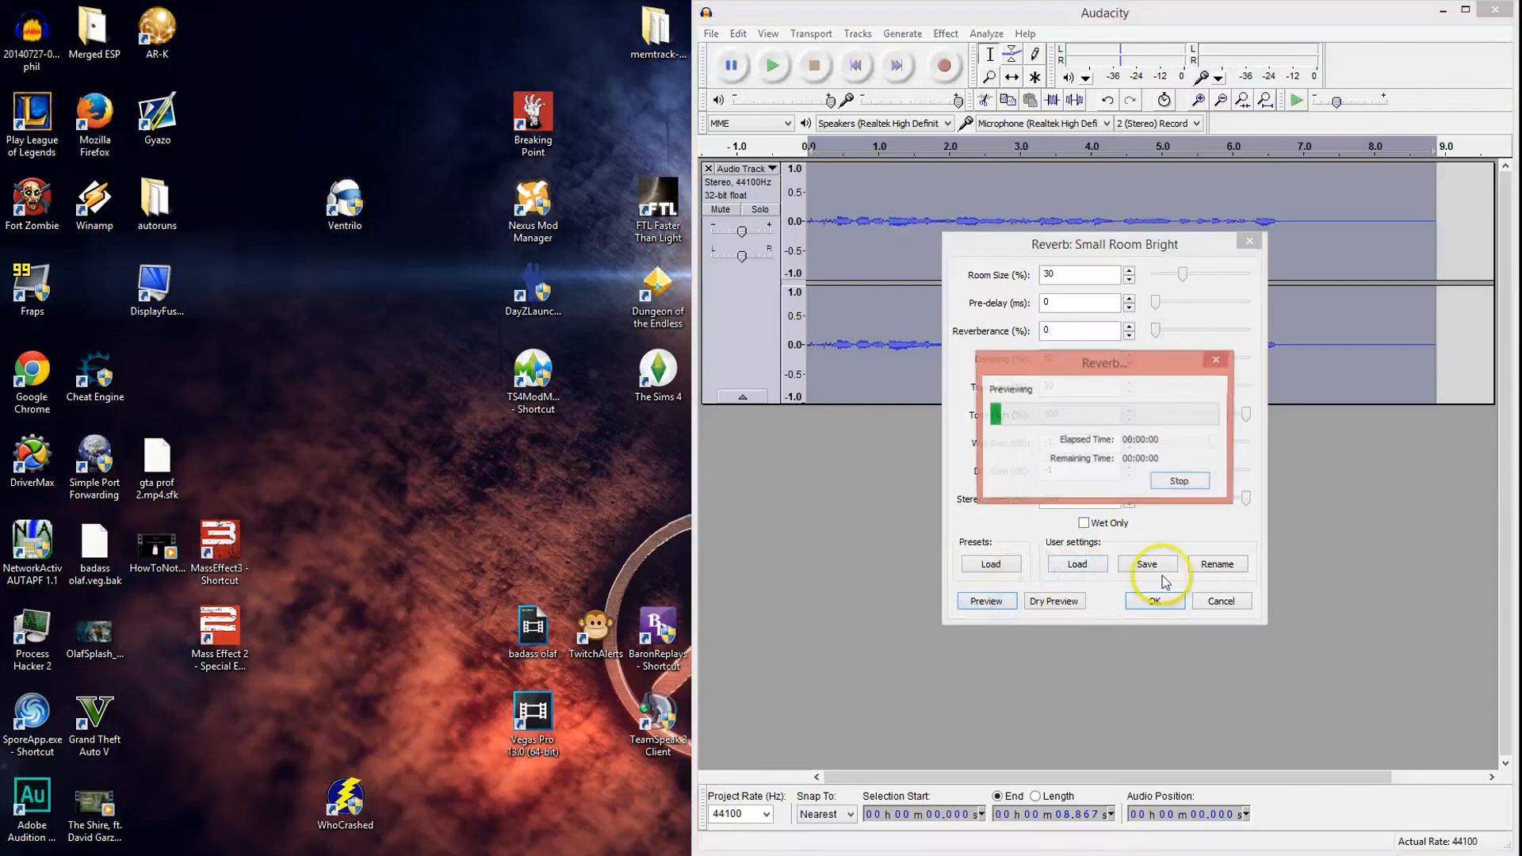
{"action": "left_click", "coordinate": [1181, 483]}
{"action": "left_click_drag", "start_coordinate": [1159, 335], "coordinate": [1168, 333]}
{"action": "left_click", "coordinate": [986, 601]}
{"action": "left_click", "coordinate": [1173, 492]}
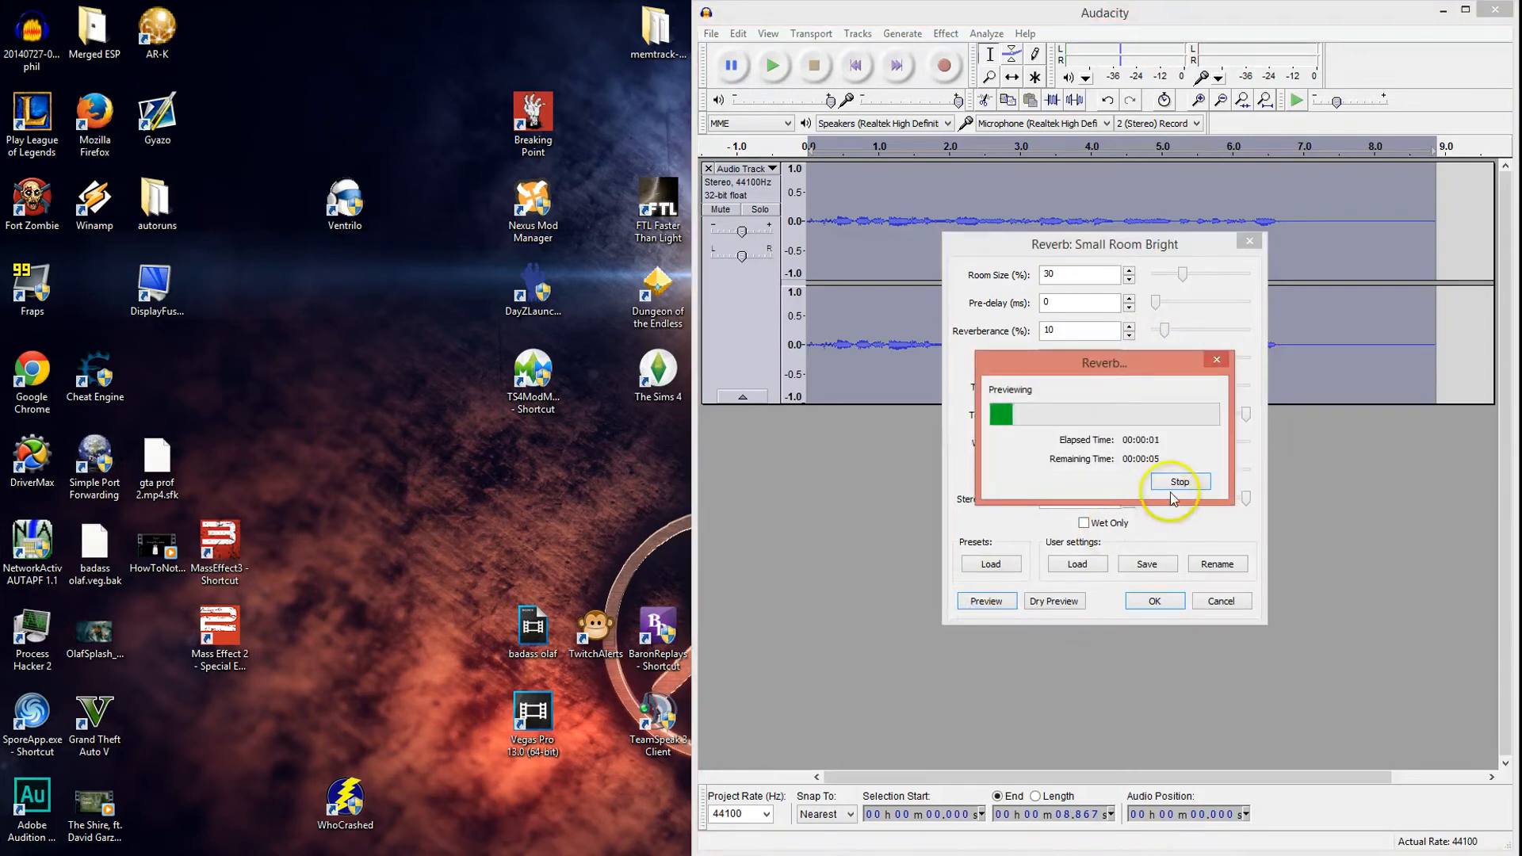
{"action": "left_click", "coordinate": [1173, 486]}
- Try raising Reverberance to 23% and to 43%, previewing the voice with each value
{"action": "left_click_drag", "start_coordinate": [1163, 331], "coordinate": [1175, 330]}
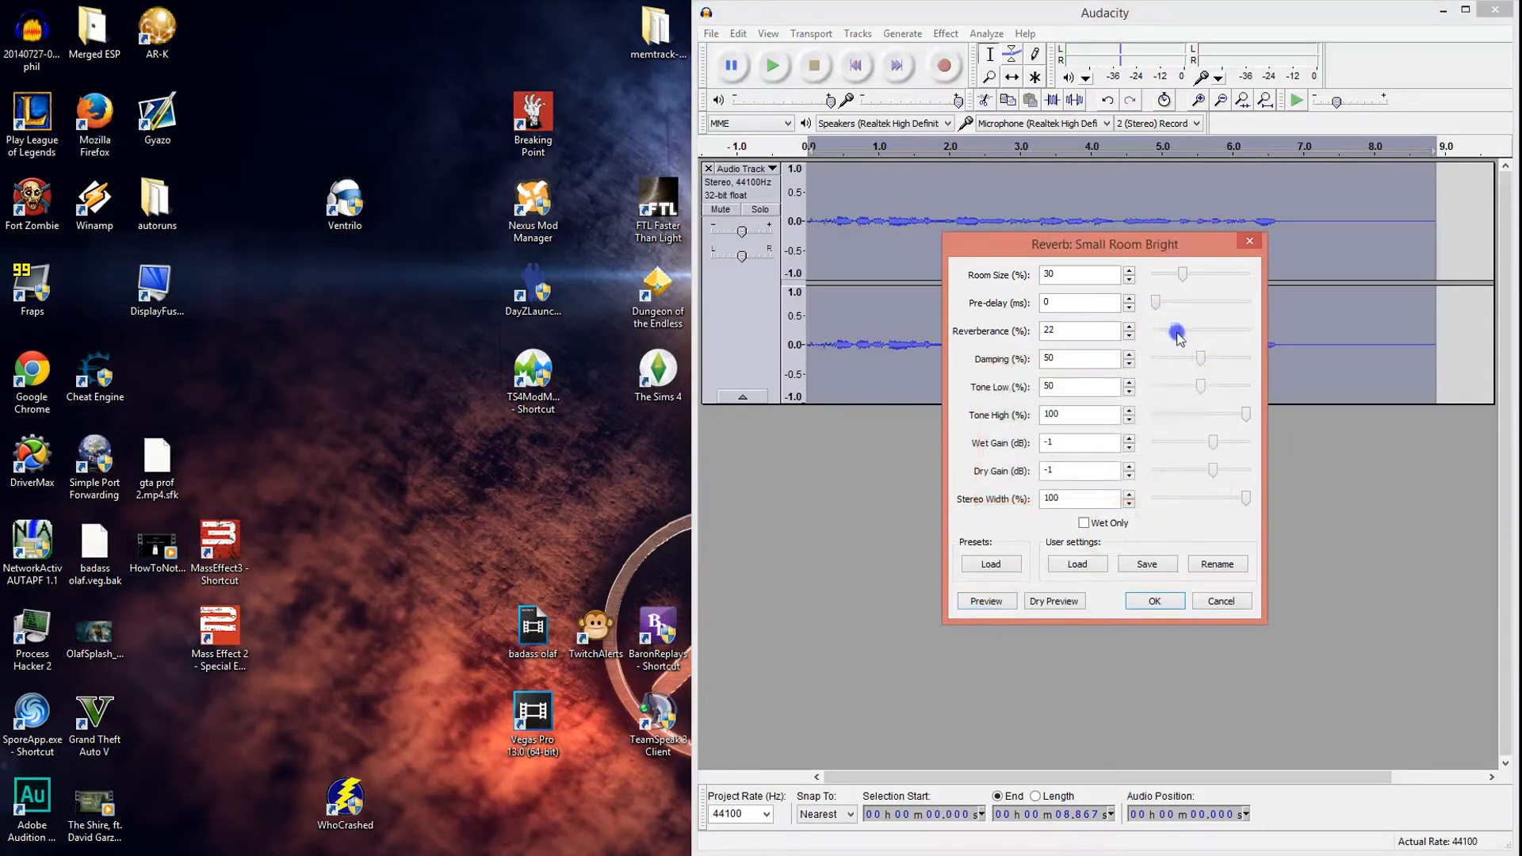
{"action": "left_click", "coordinate": [987, 599]}
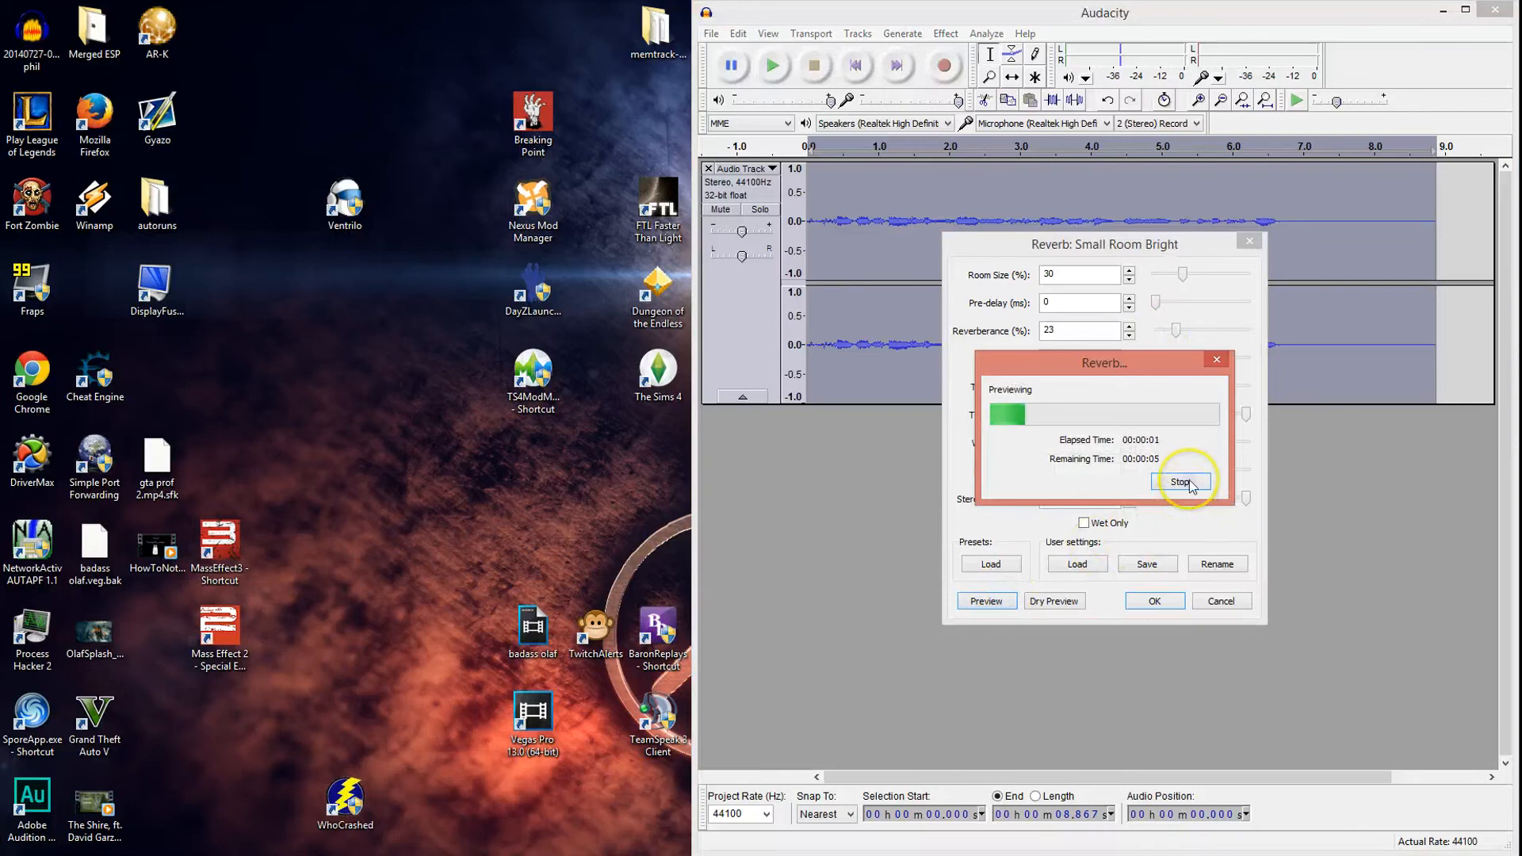
{"action": "left_click", "coordinate": [1191, 485]}
{"action": "left_click", "coordinate": [1188, 332]}
{"action": "left_click", "coordinate": [1188, 332]}
{"action": "left_click", "coordinate": [987, 601]}
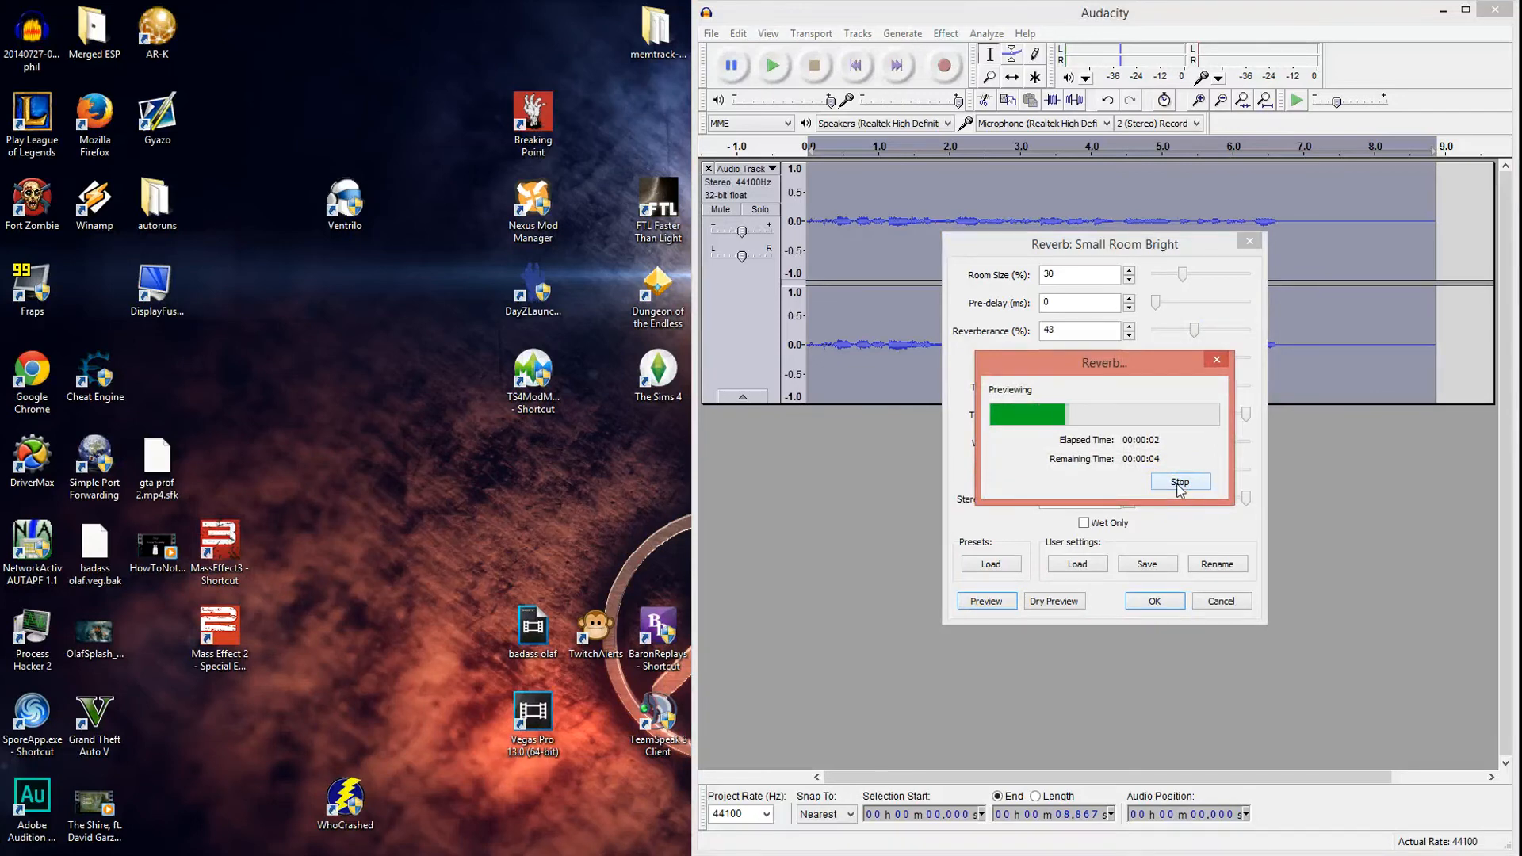
{"action": "left_click", "coordinate": [1180, 482]}
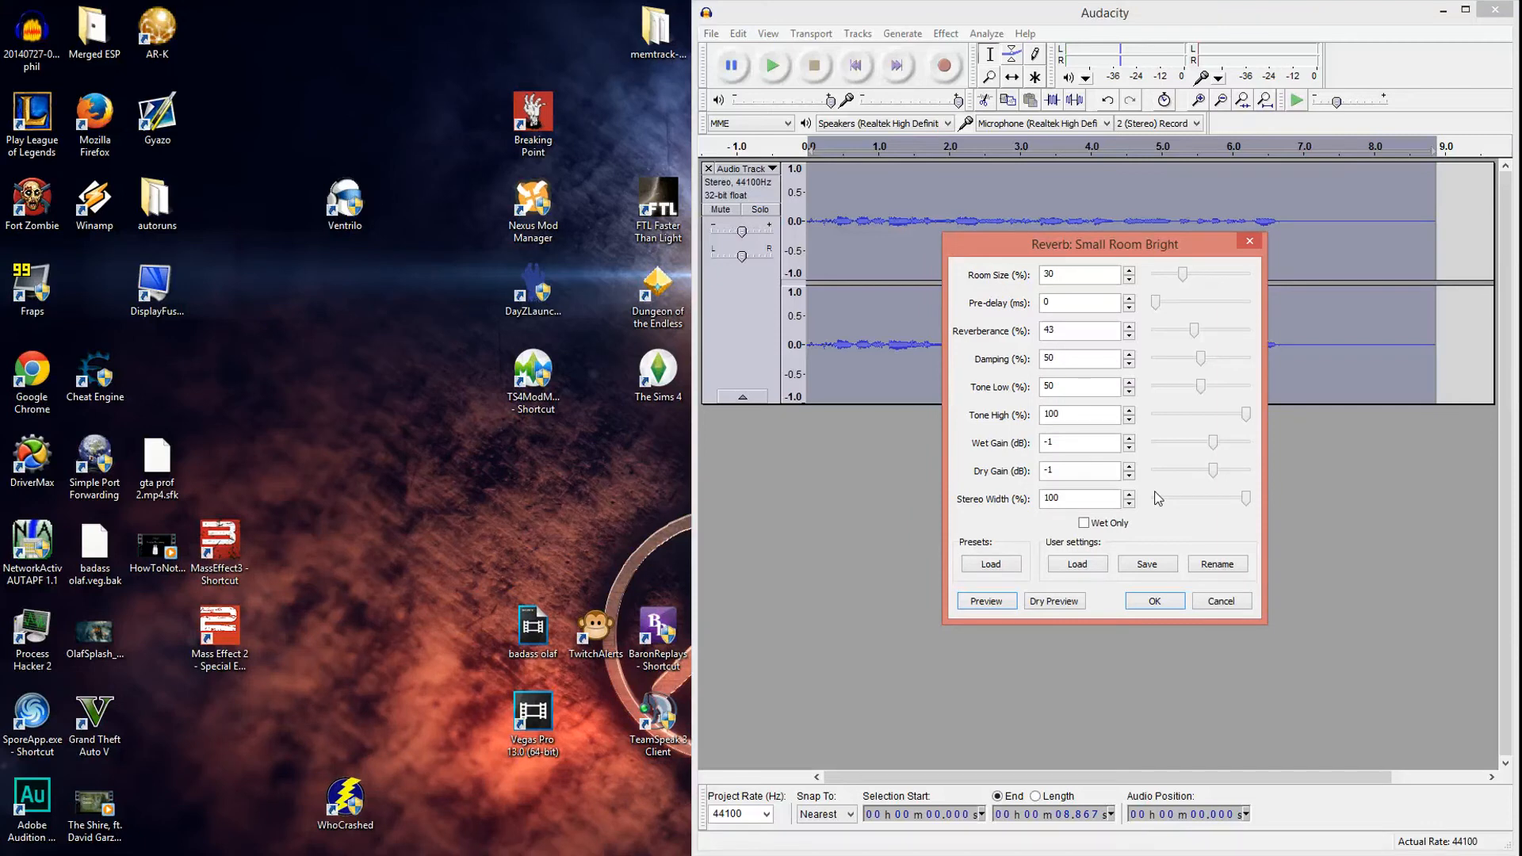
{"action": "left_click", "coordinate": [1003, 607]}
{"action": "left_click", "coordinate": [987, 601]}
- Try Reverberance at its maximum of 100% and preview the voice
{"action": "left_click_drag", "start_coordinate": [1195, 329], "coordinate": [1298, 323]}
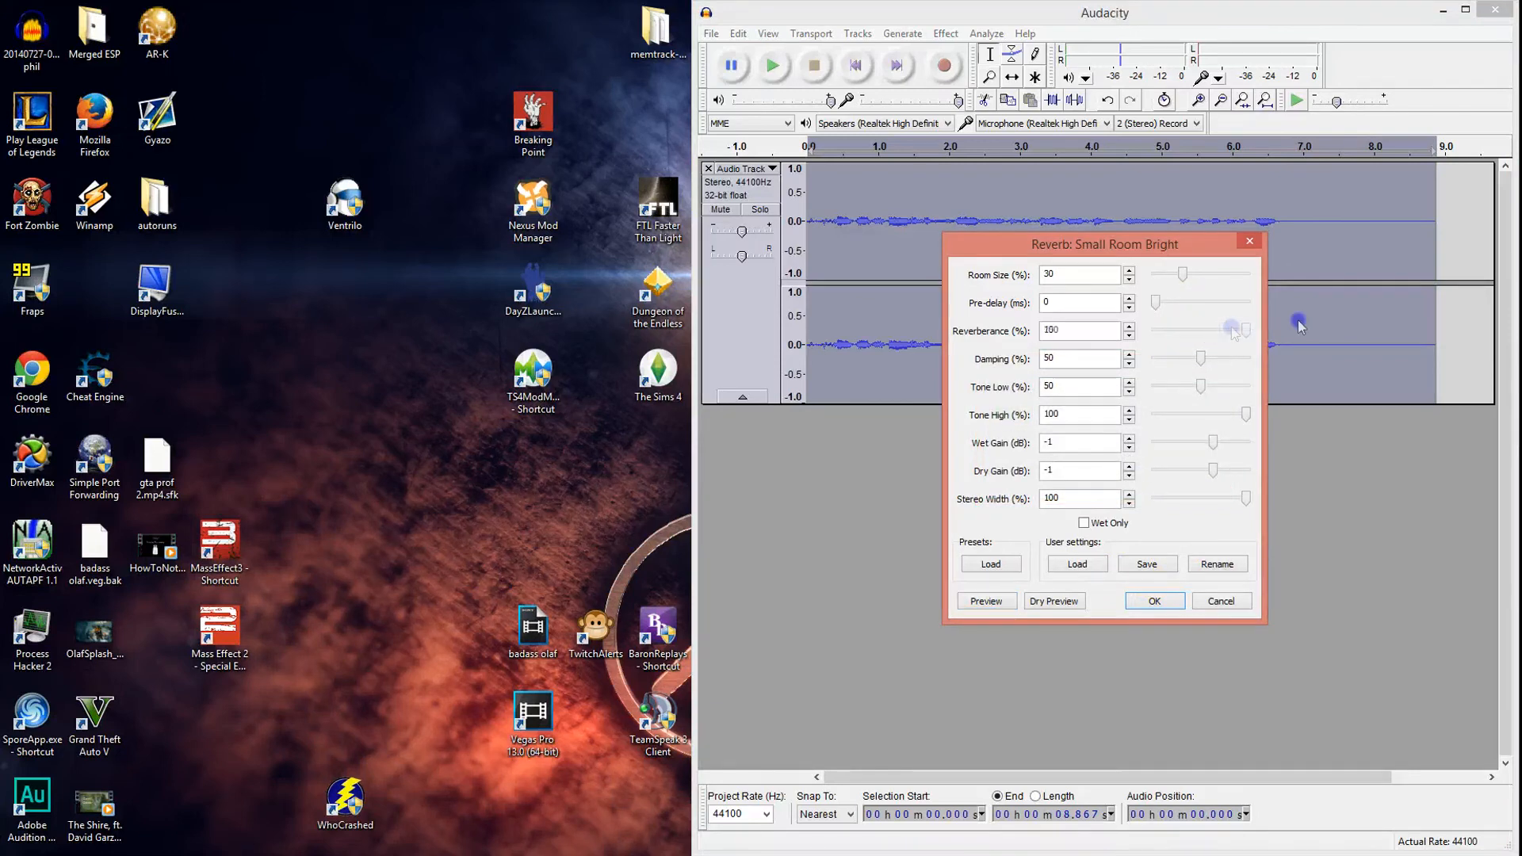
{"action": "left_click", "coordinate": [989, 601]}
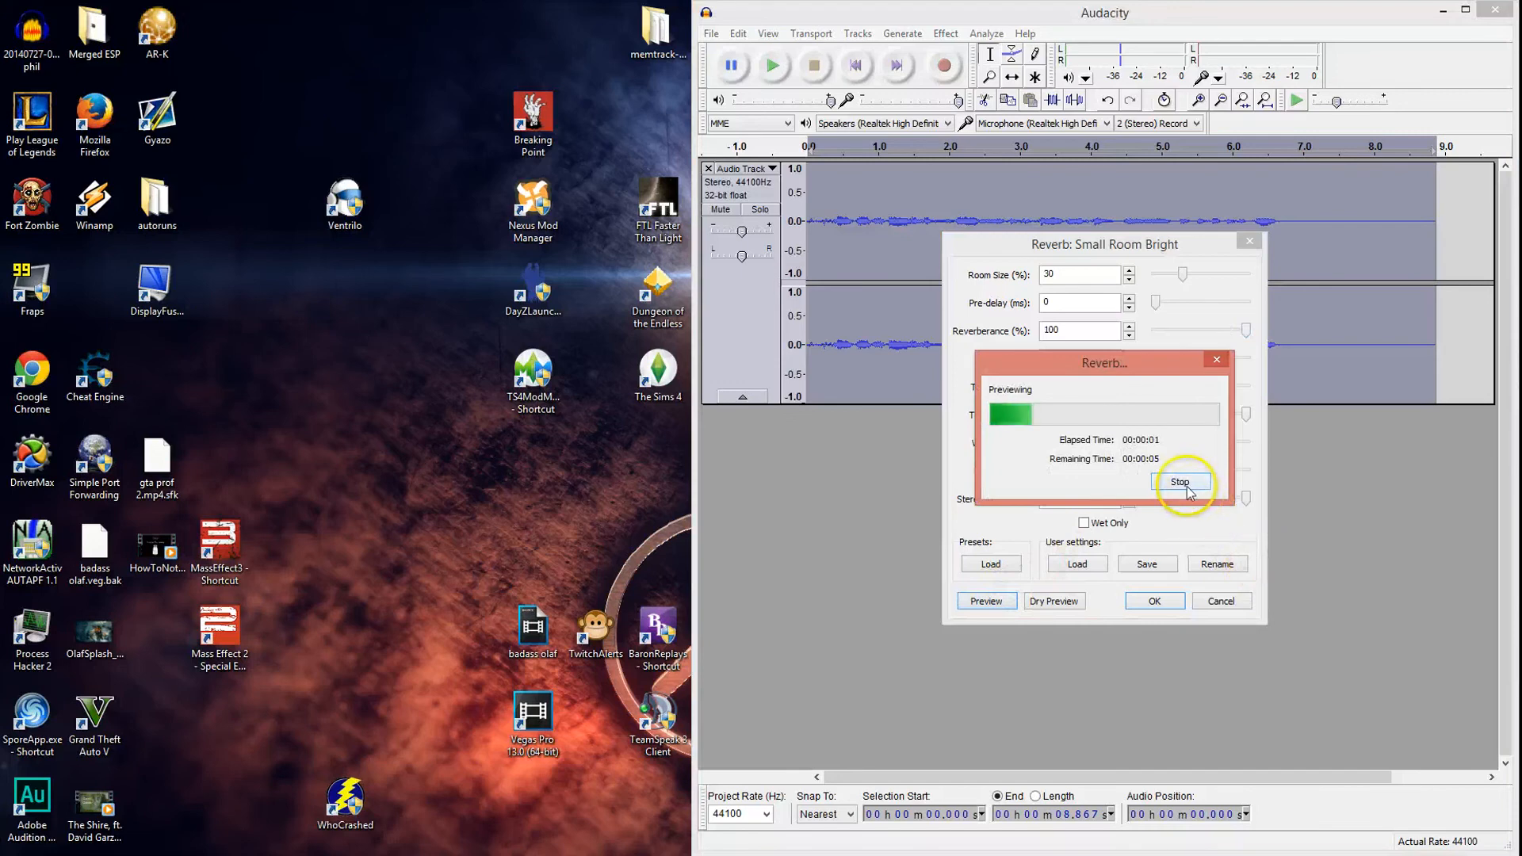
{"action": "left_click", "coordinate": [1185, 485]}
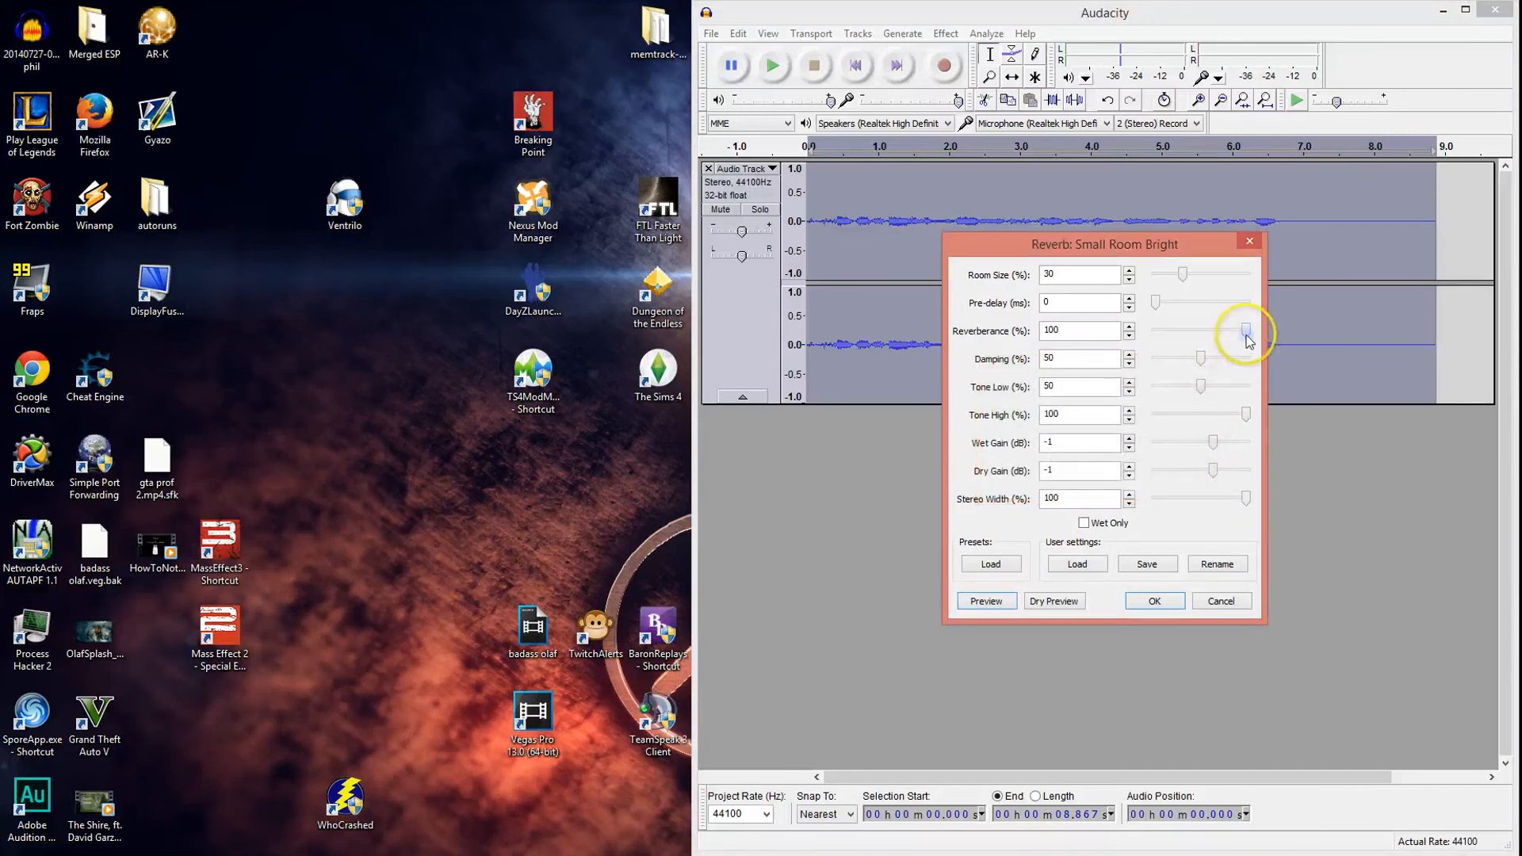
- Lower Reverberance to about 40% and apply the reverb to the selected track
{"action": "left_click_drag", "start_coordinate": [1260, 329], "coordinate": [1174, 341]}
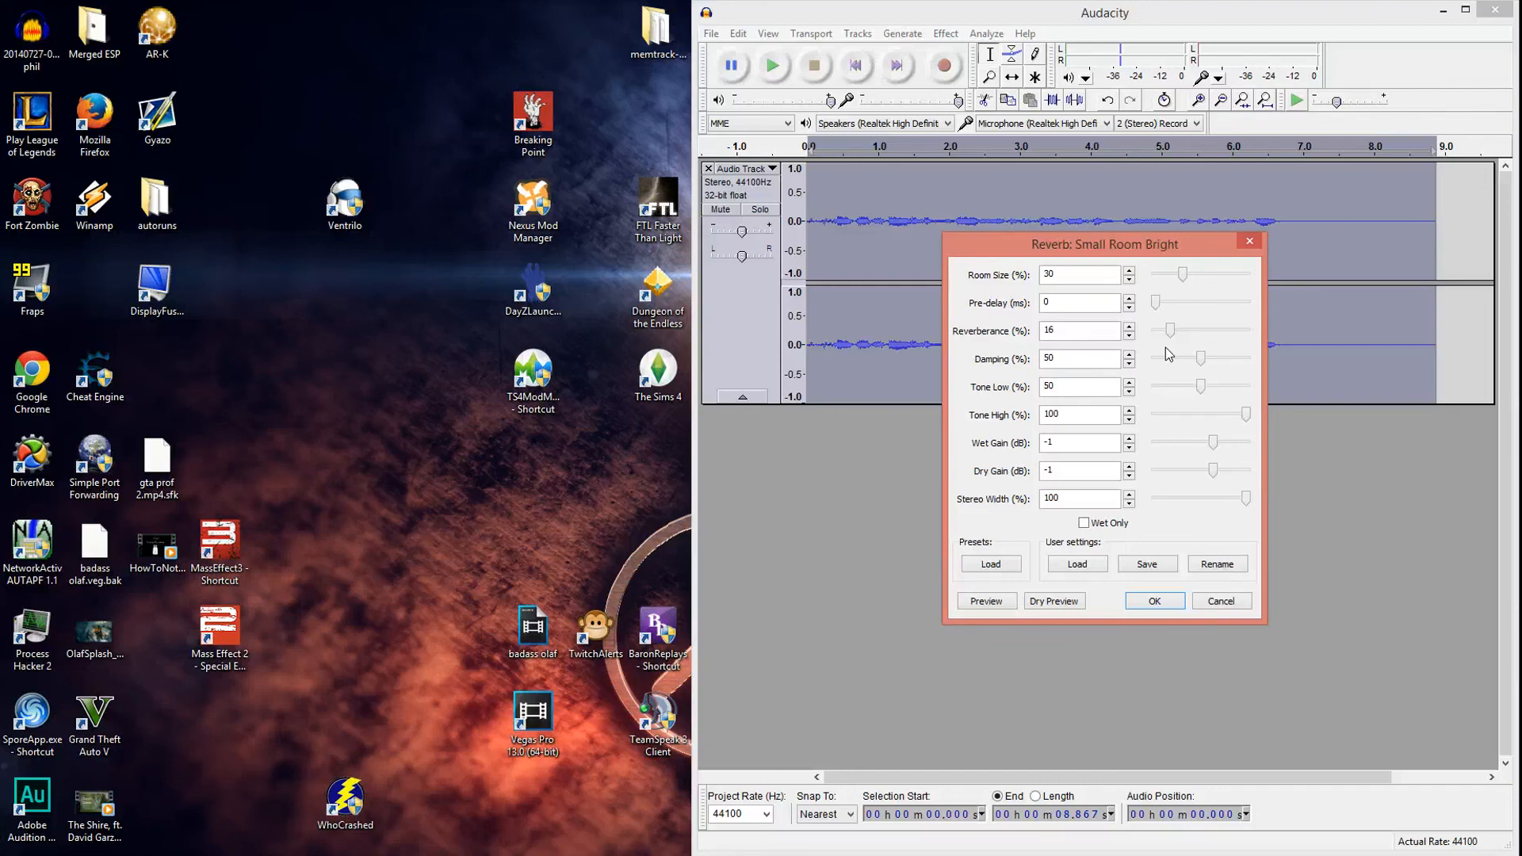
{"action": "left_click", "coordinate": [1178, 331]}
{"action": "left_click_drag", "start_coordinate": [1178, 331], "coordinate": [1187, 335]}
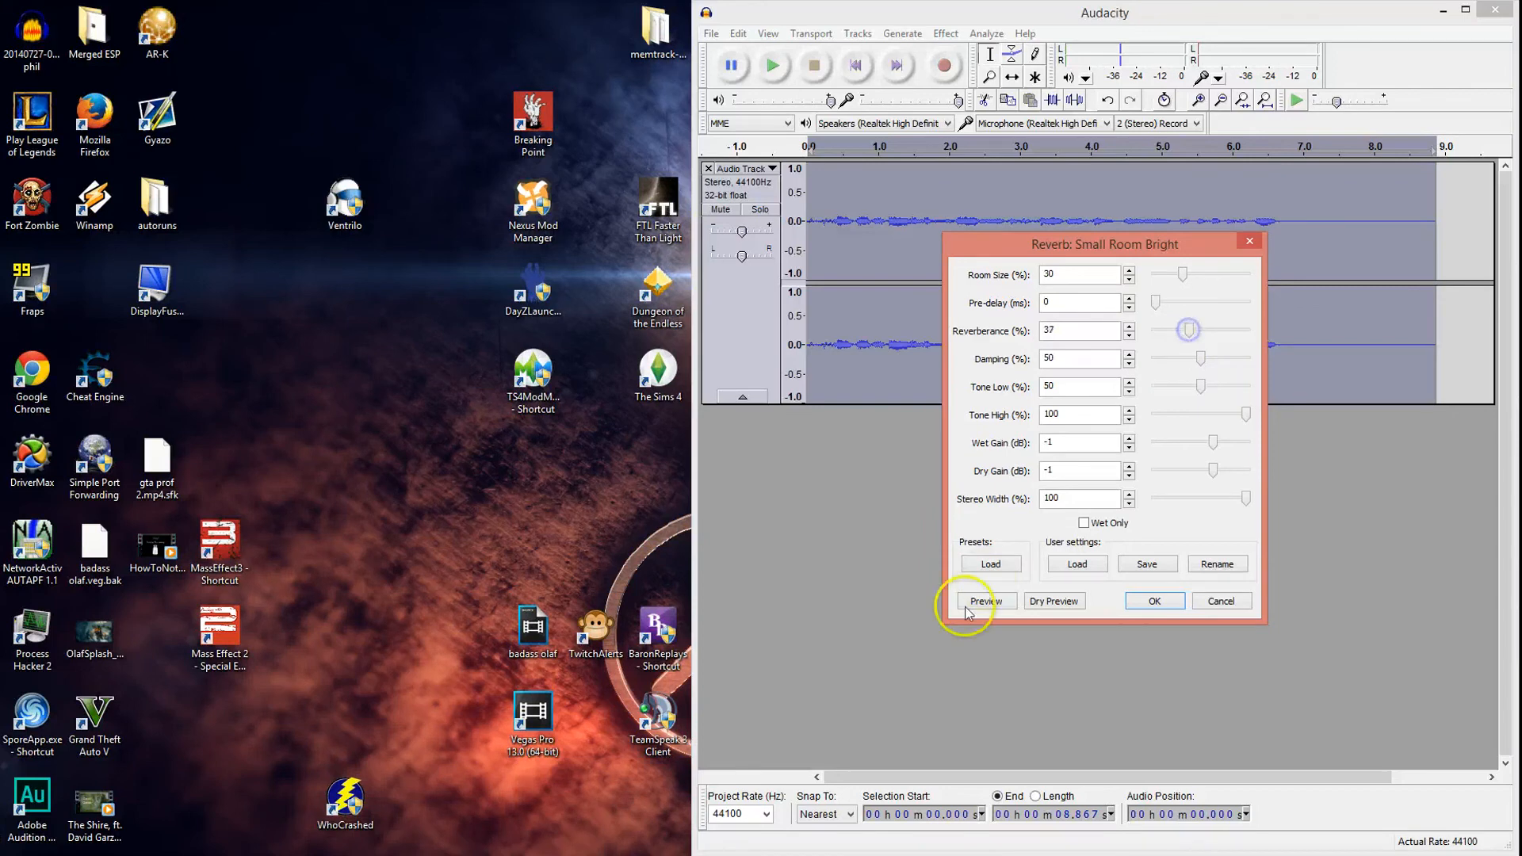
{"action": "left_click", "coordinate": [1188, 333]}
{"action": "left_click_drag", "start_coordinate": [1190, 334], "coordinate": [1194, 337]}
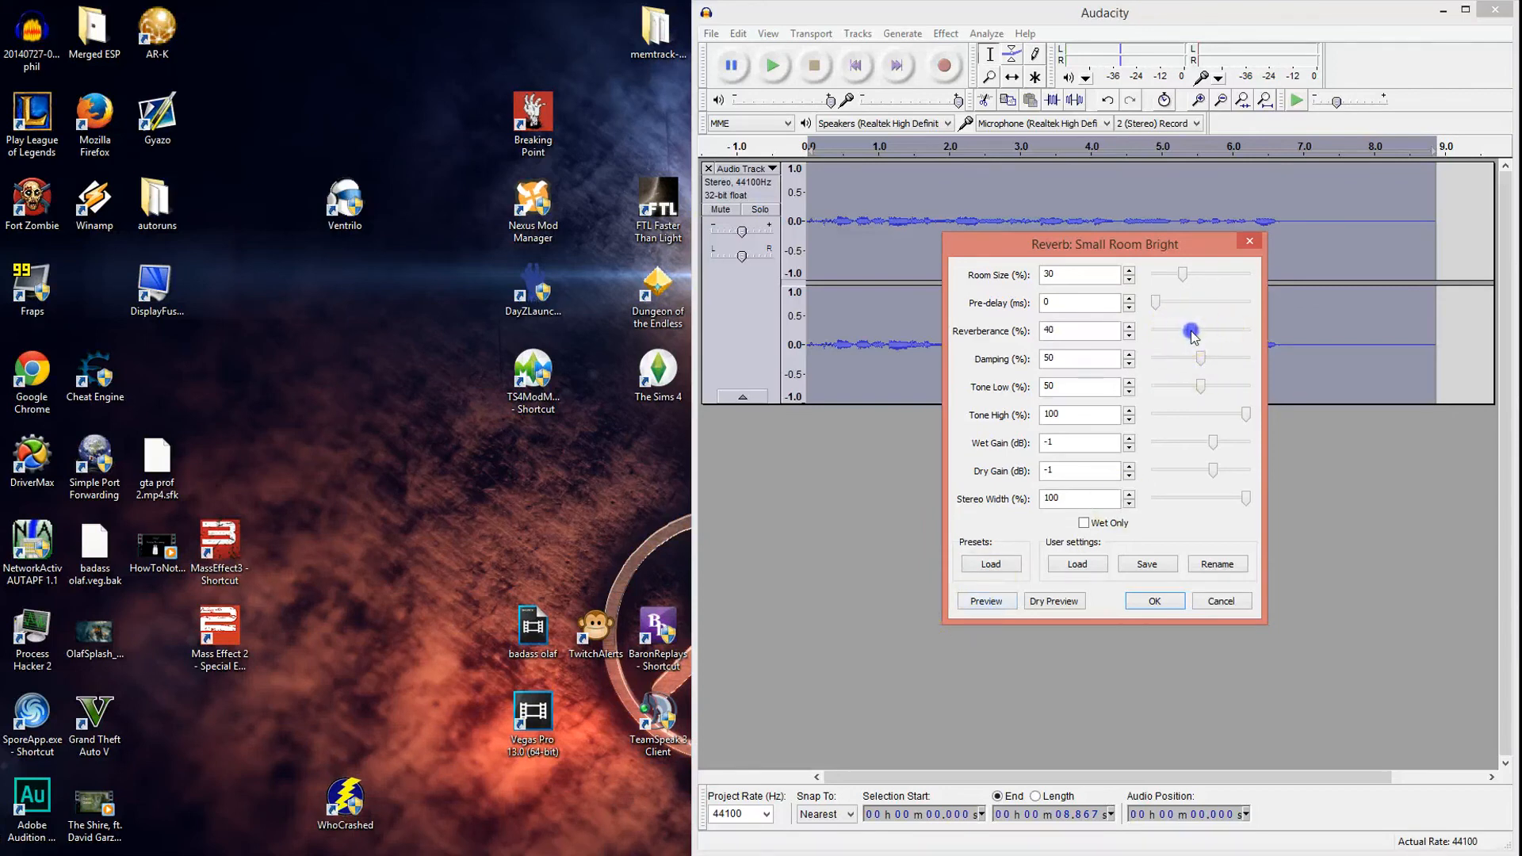
{"action": "left_click", "coordinate": [1154, 601]}
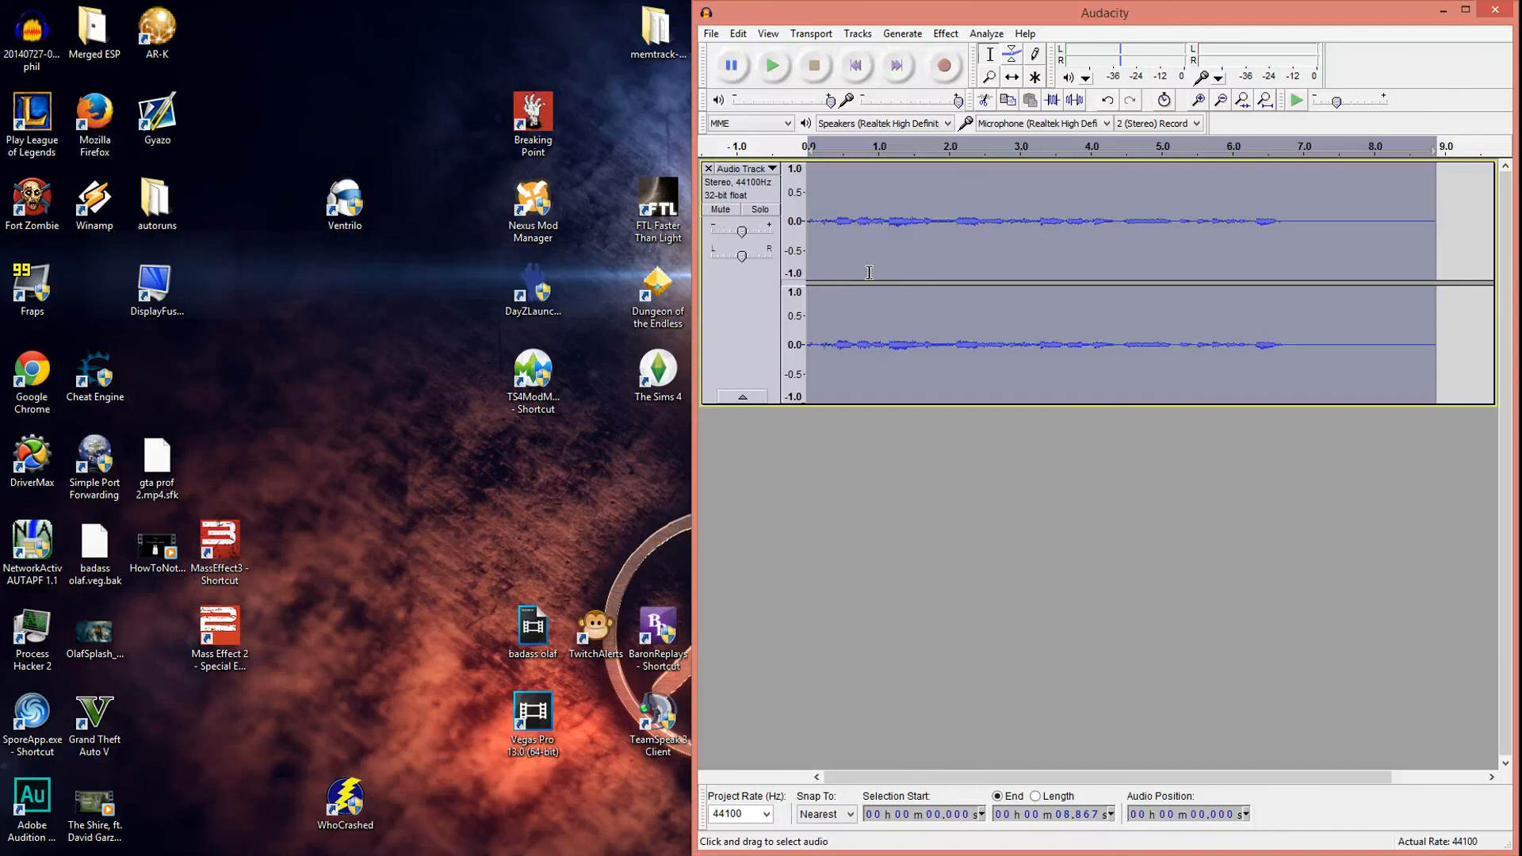
- Deselect the audio track and play it to hear the voice with the applied reverb
{"action": "left_click", "coordinate": [738, 33]}
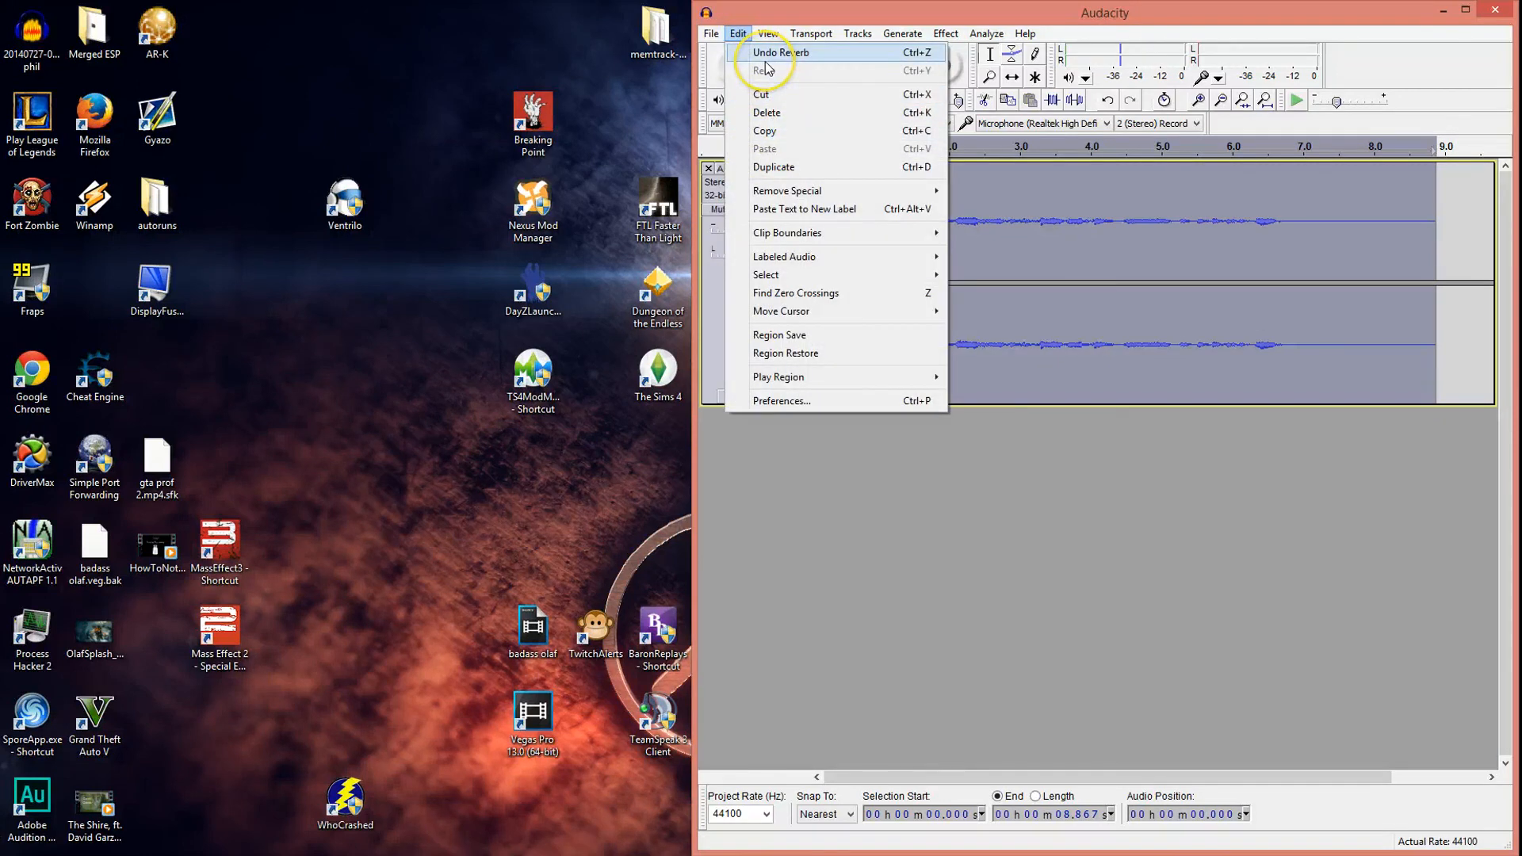
{"action": "left_click", "coordinate": [1091, 536]}
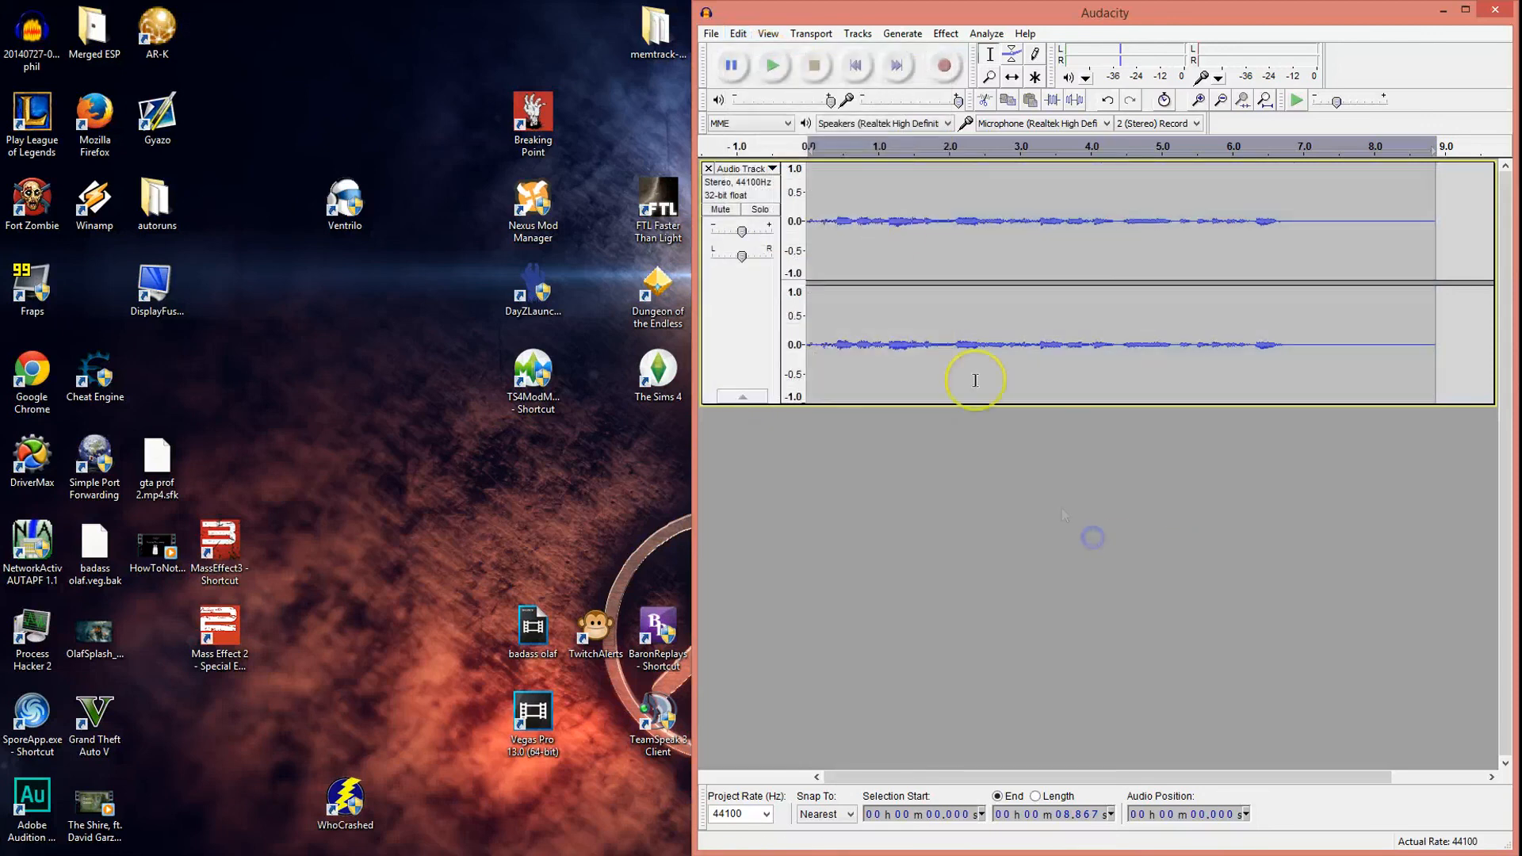
{"action": "left_click", "coordinate": [779, 71]}
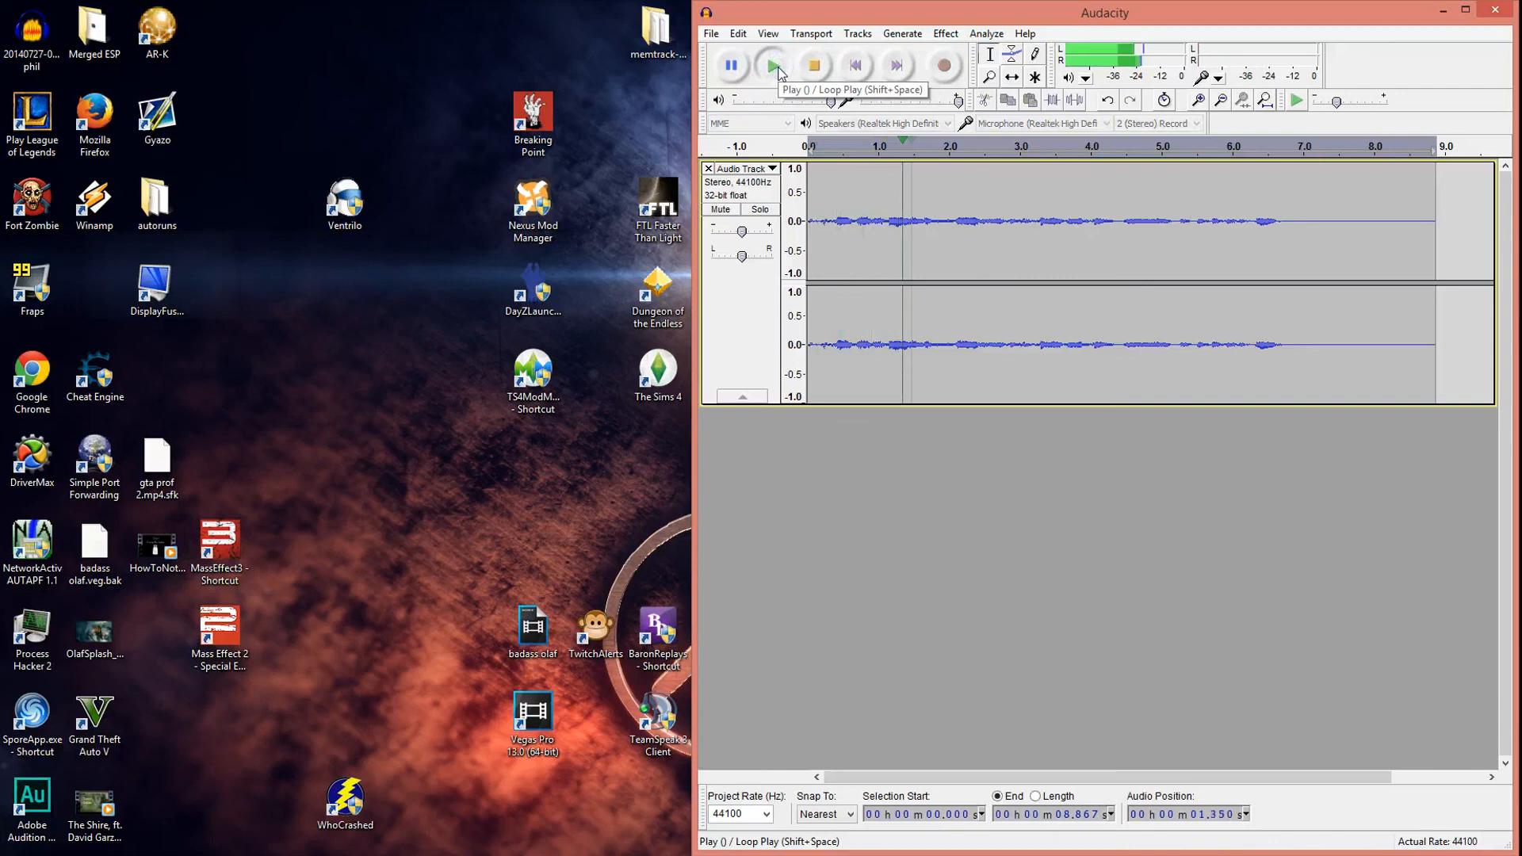